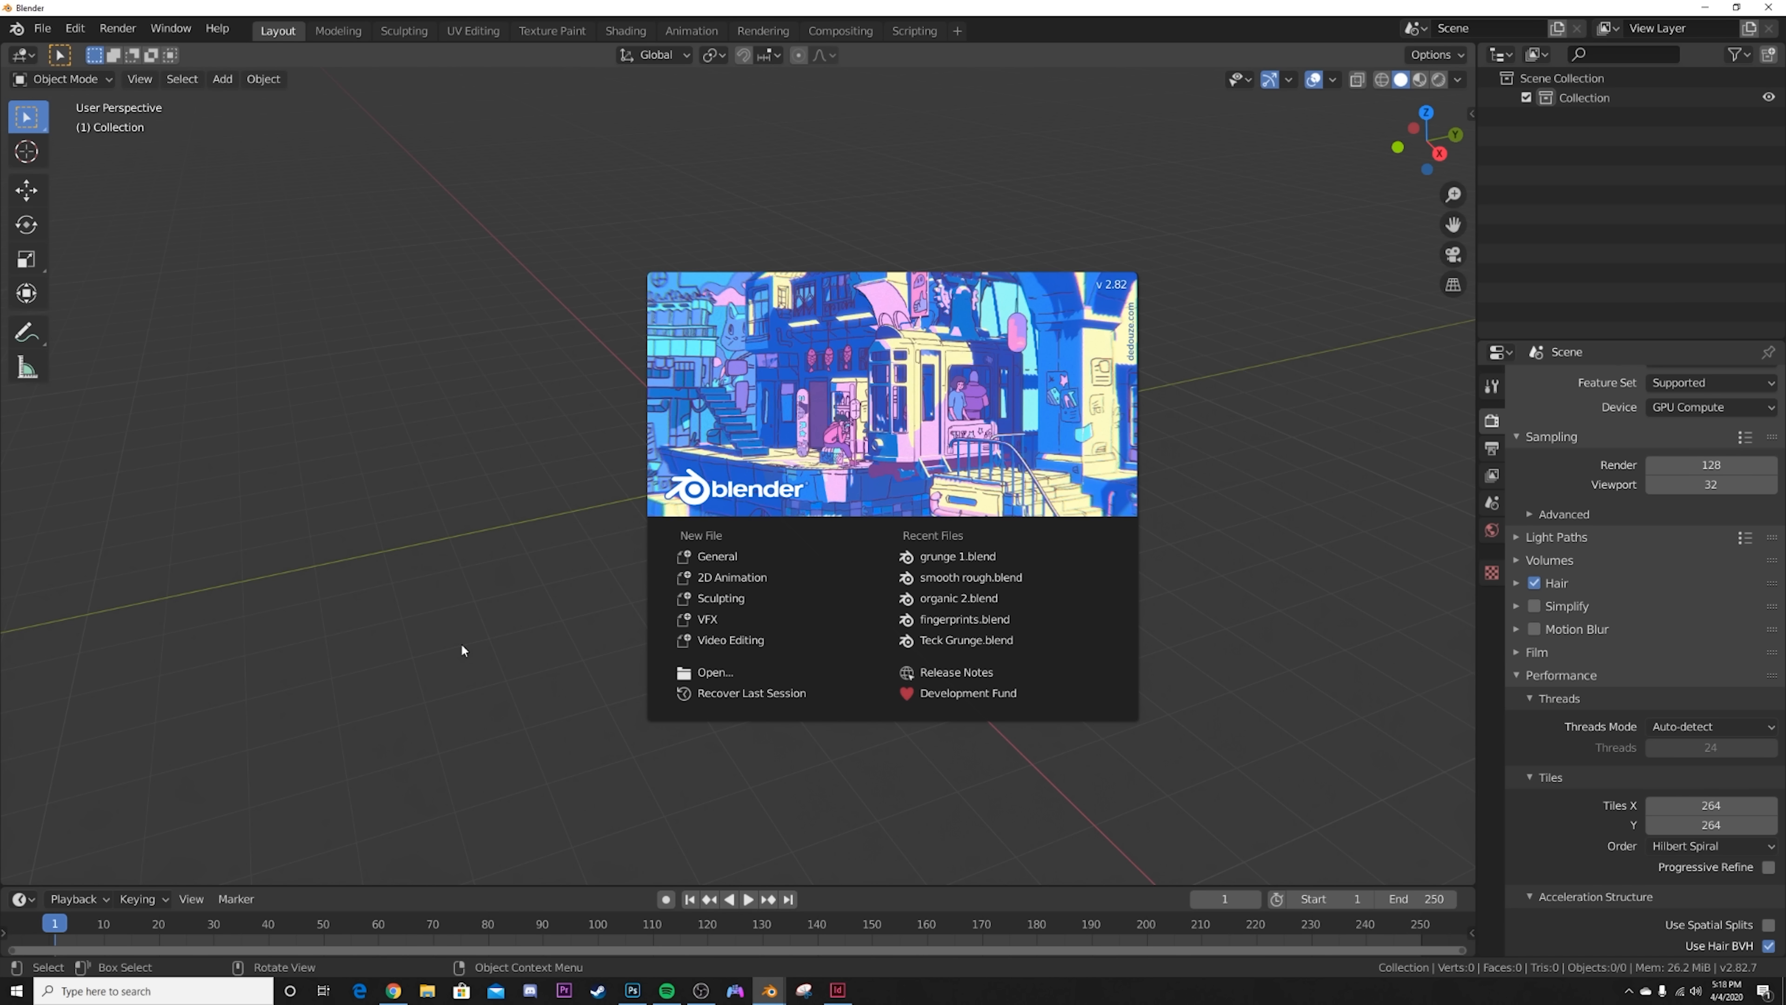
{"action": "left_click", "coordinate": [460, 642]}
{"action": "middle_click_drag", "start_coordinate": [571, 617], "coordinate": [714, 519]}
Step: Add a UV sphere at the origin of the empty scene
{"action": "key", "text": "shift+a"}
{"action": "mouse_move", "coordinate": [746, 442]}
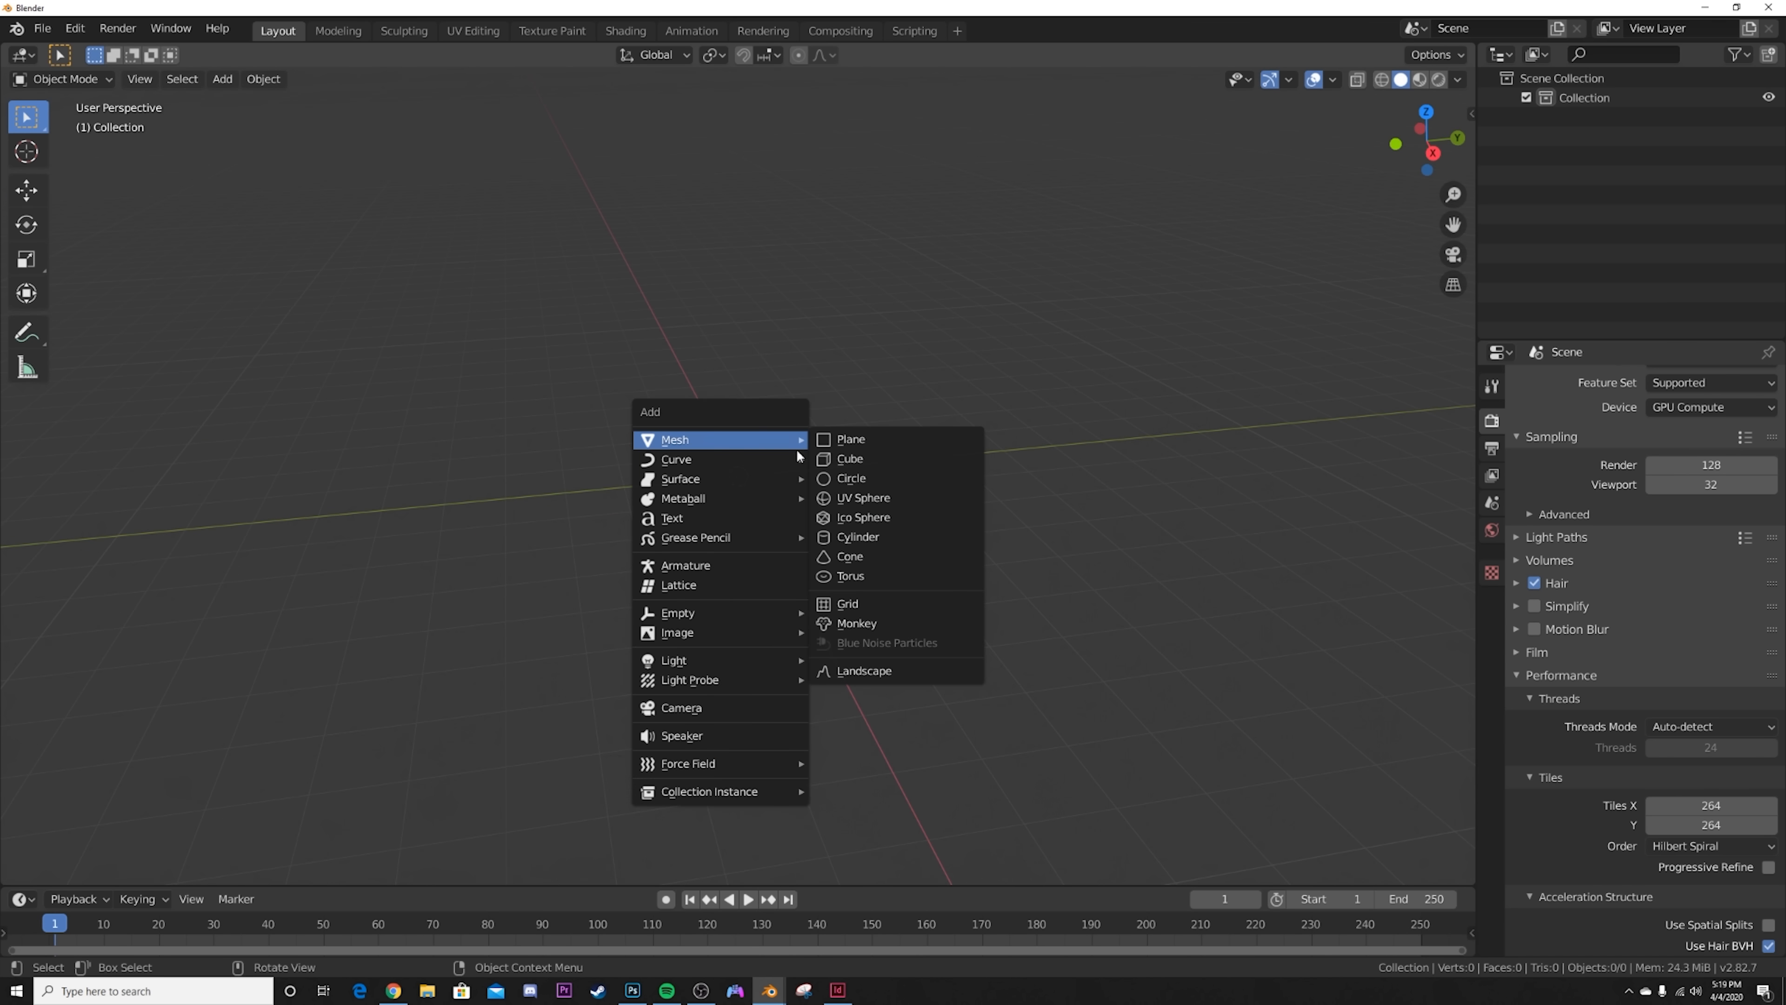
{"action": "left_click", "coordinate": [859, 496]}
{"action": "scroll", "coordinate": [859, 497], "scroll_direction": "down", "scroll_amount": 4}
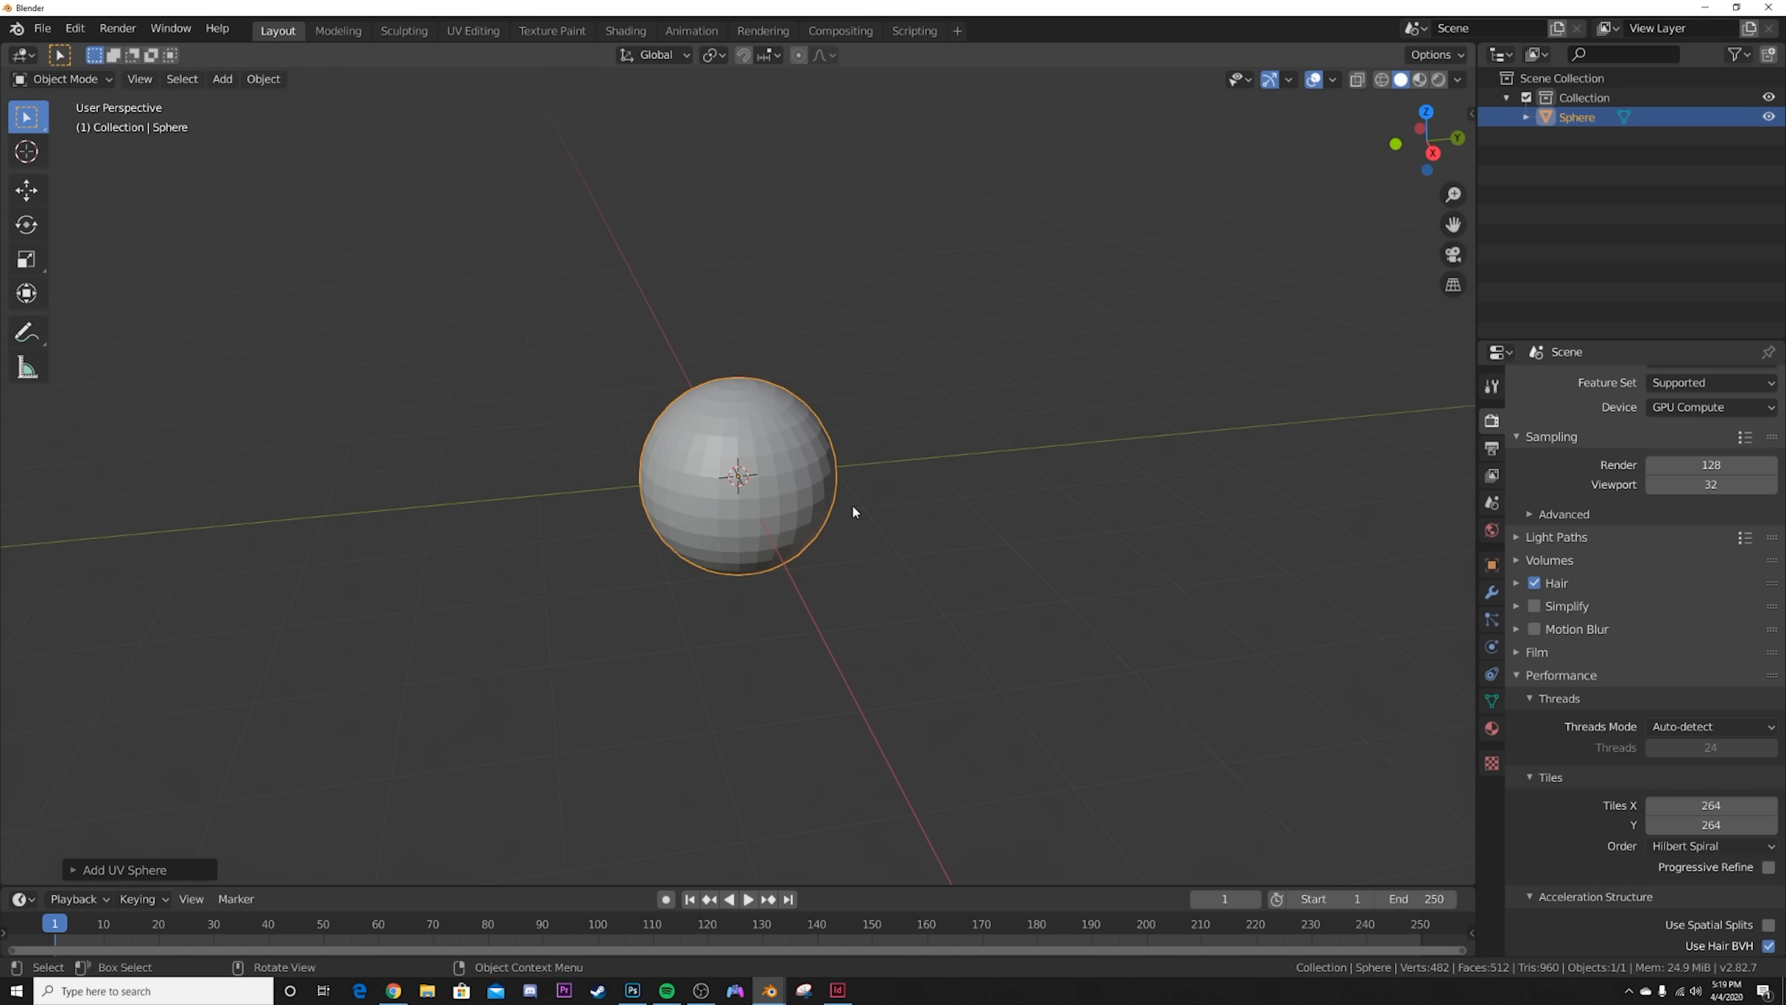
Step: Deselect the sphere and add a cube enclosing it at the origin
{"action": "left_click", "coordinate": [908, 351]}
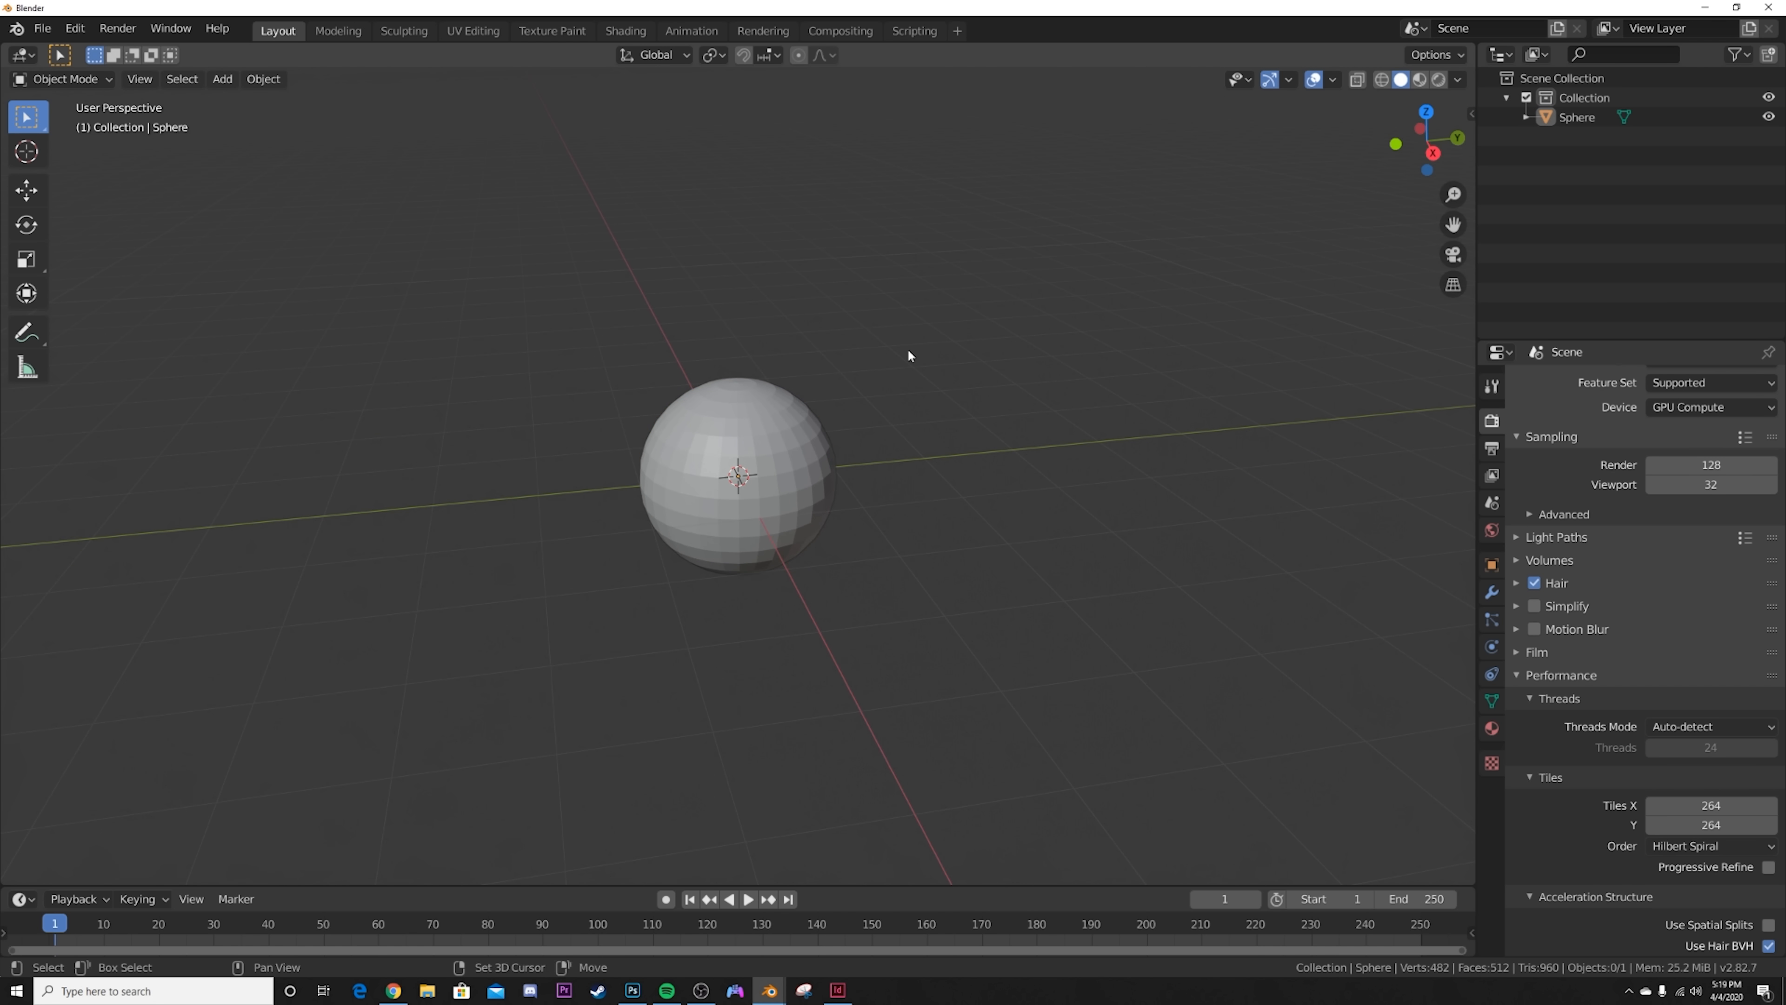
{"action": "key", "text": "shift+a"}
{"action": "left_click", "coordinate": [978, 371]}
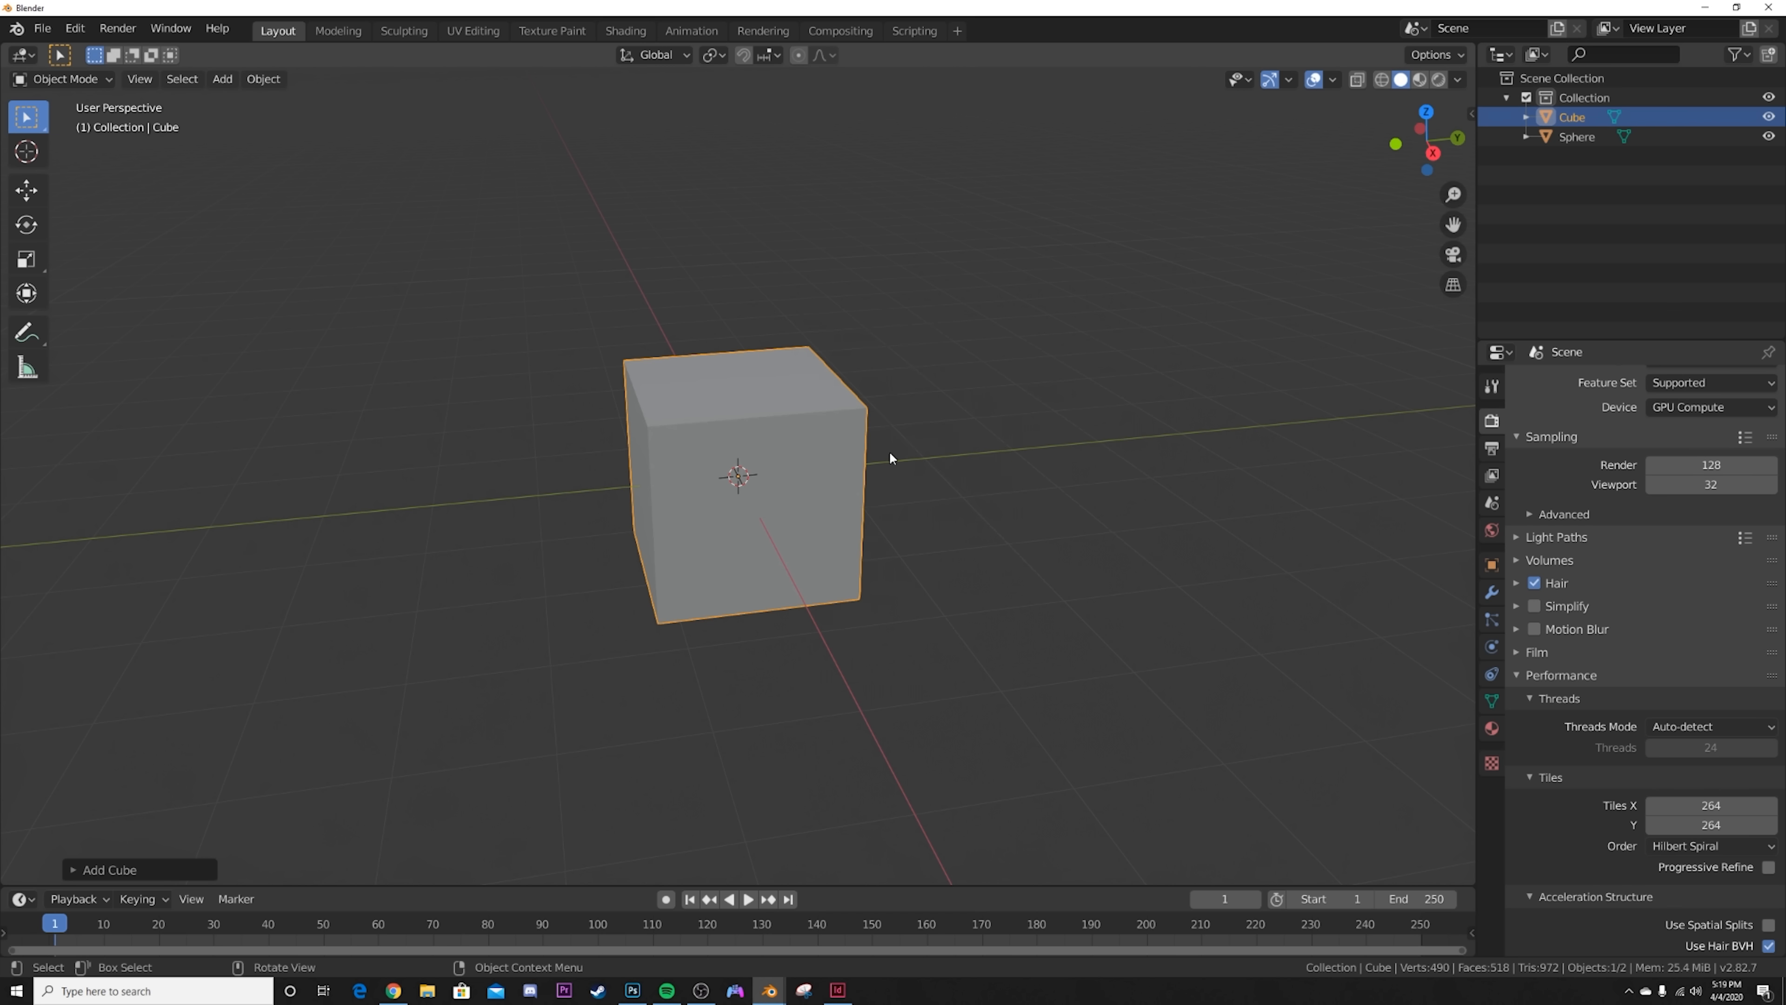
Step: Scale the cube up slightly and stretch it along the Y axis into a long box around the sphere
{"action": "key", "text": "s"}
{"action": "left_click", "coordinate": [1125, 433]}
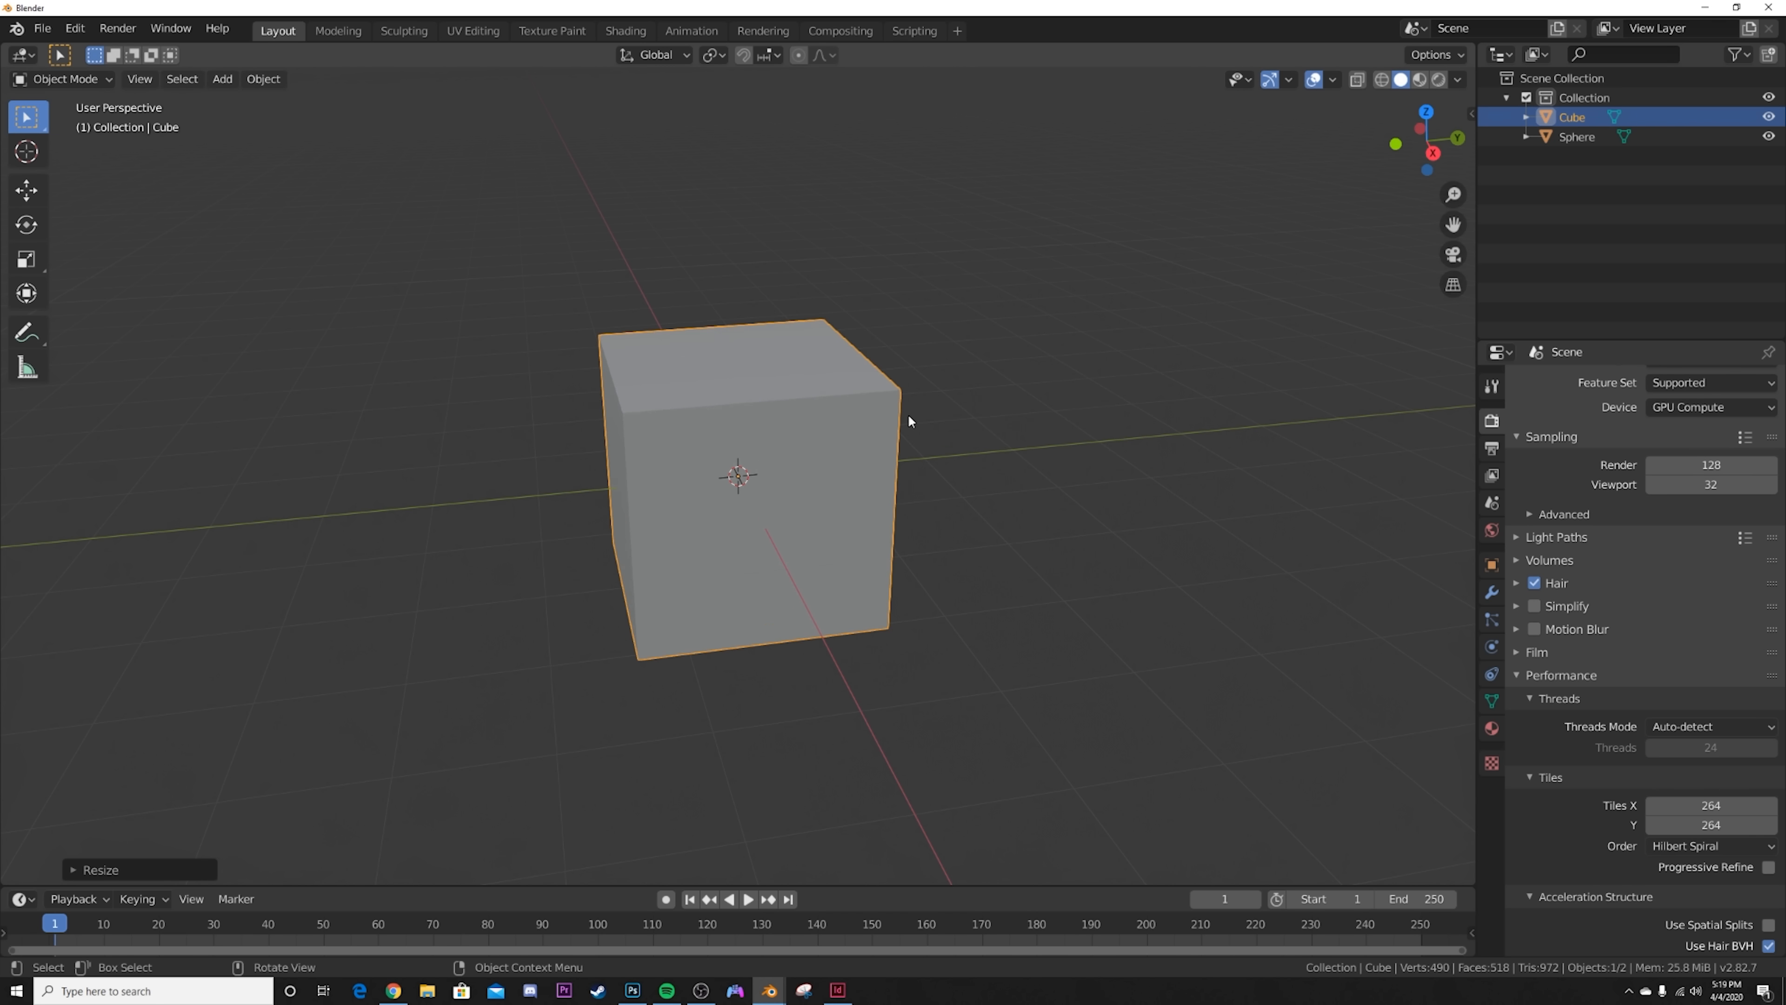
{"action": "left_click", "coordinate": [26, 257]}
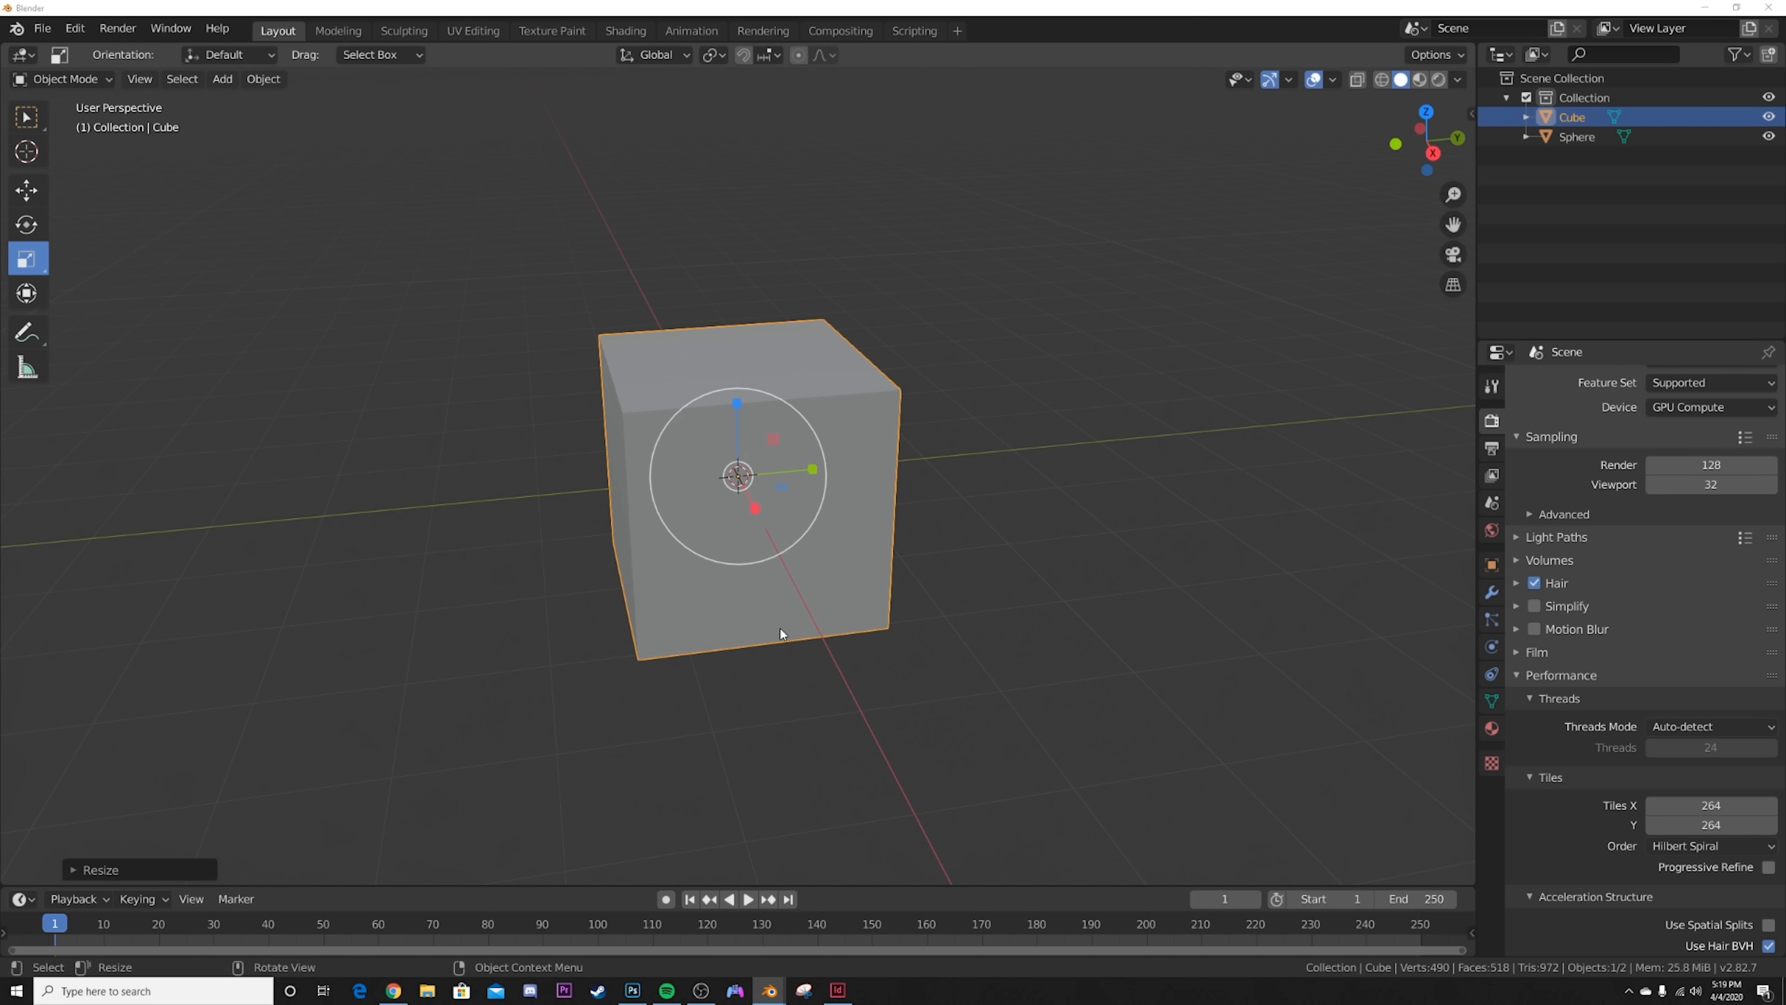
{"action": "mouse_move", "coordinate": [812, 469]}
{"action": "left_mouse_down"}
{"action": "mouse_move", "coordinate": [861, 471]}
{"action": "mouse_move", "coordinate": [794, 491]}
{"action": "left_mouse_up"}
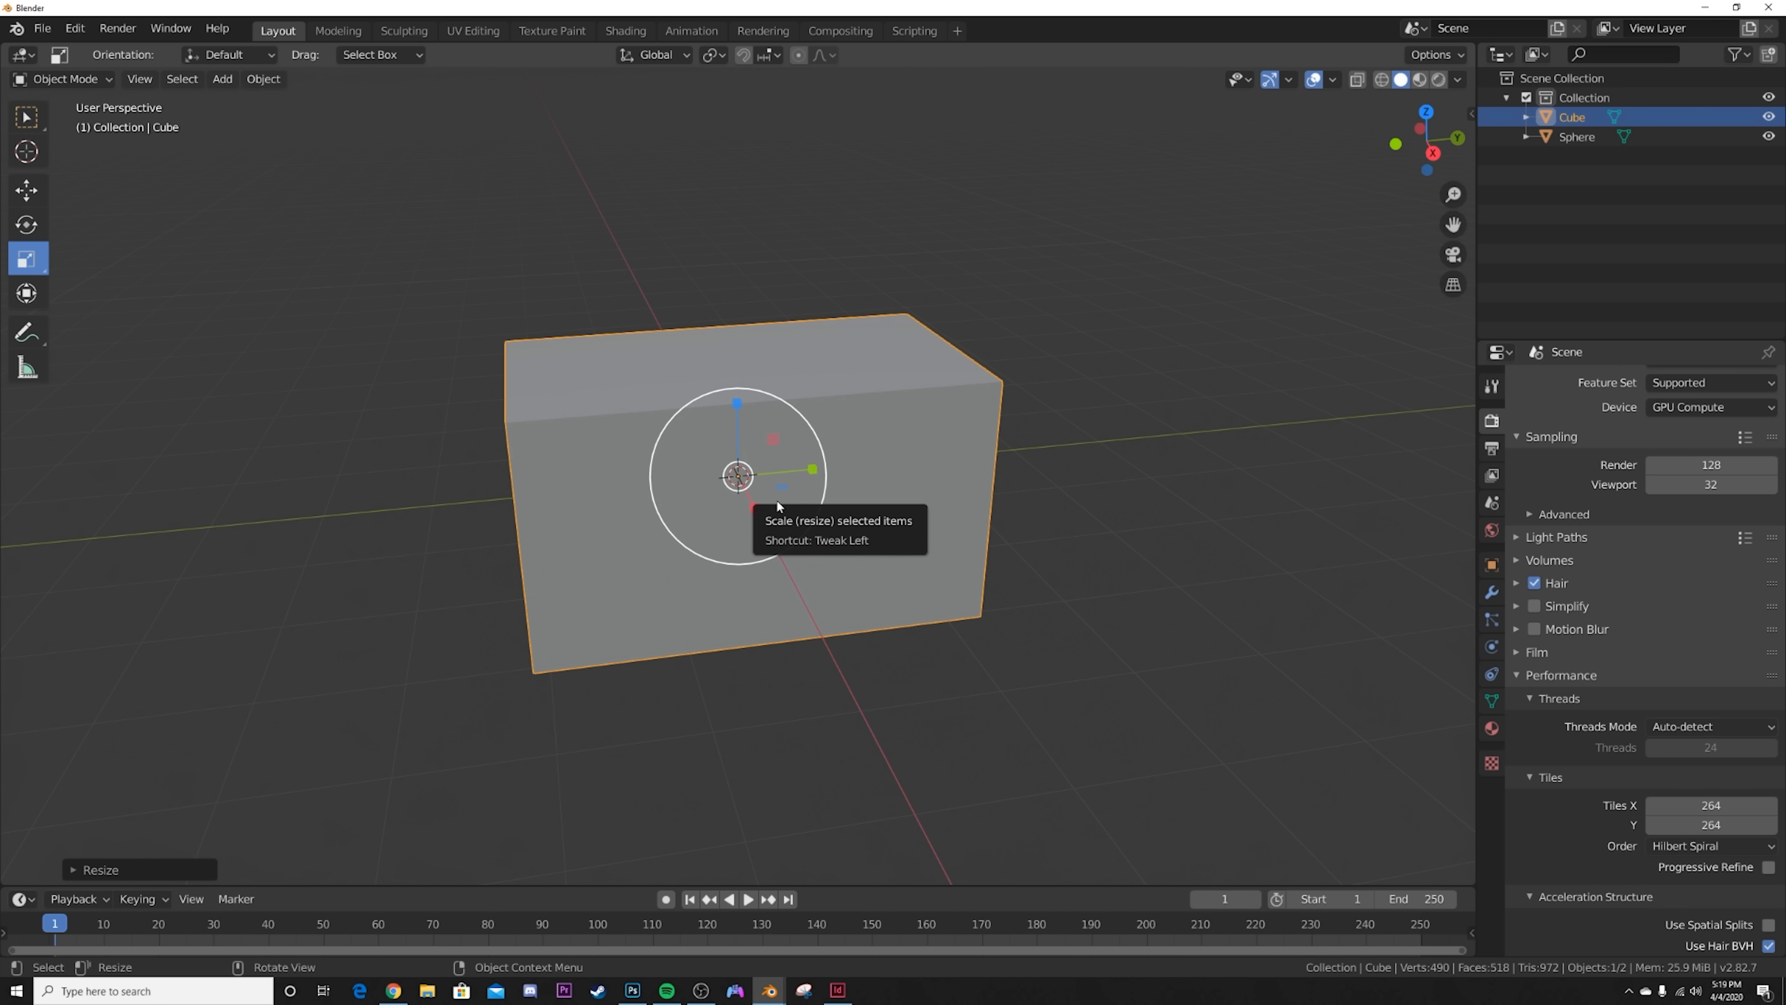
Step: Subdivide the whole cube mesh with 30 cuts and return to Object Mode
{"action": "key", "text": "Tab"}
{"action": "right_click", "coordinate": [620, 552]}
{"action": "key", "text": "Escape"}
{"action": "key", "text": "Tab"}
{"action": "key", "text": "Tab"}
{"action": "right_click", "coordinate": [651, 578]}
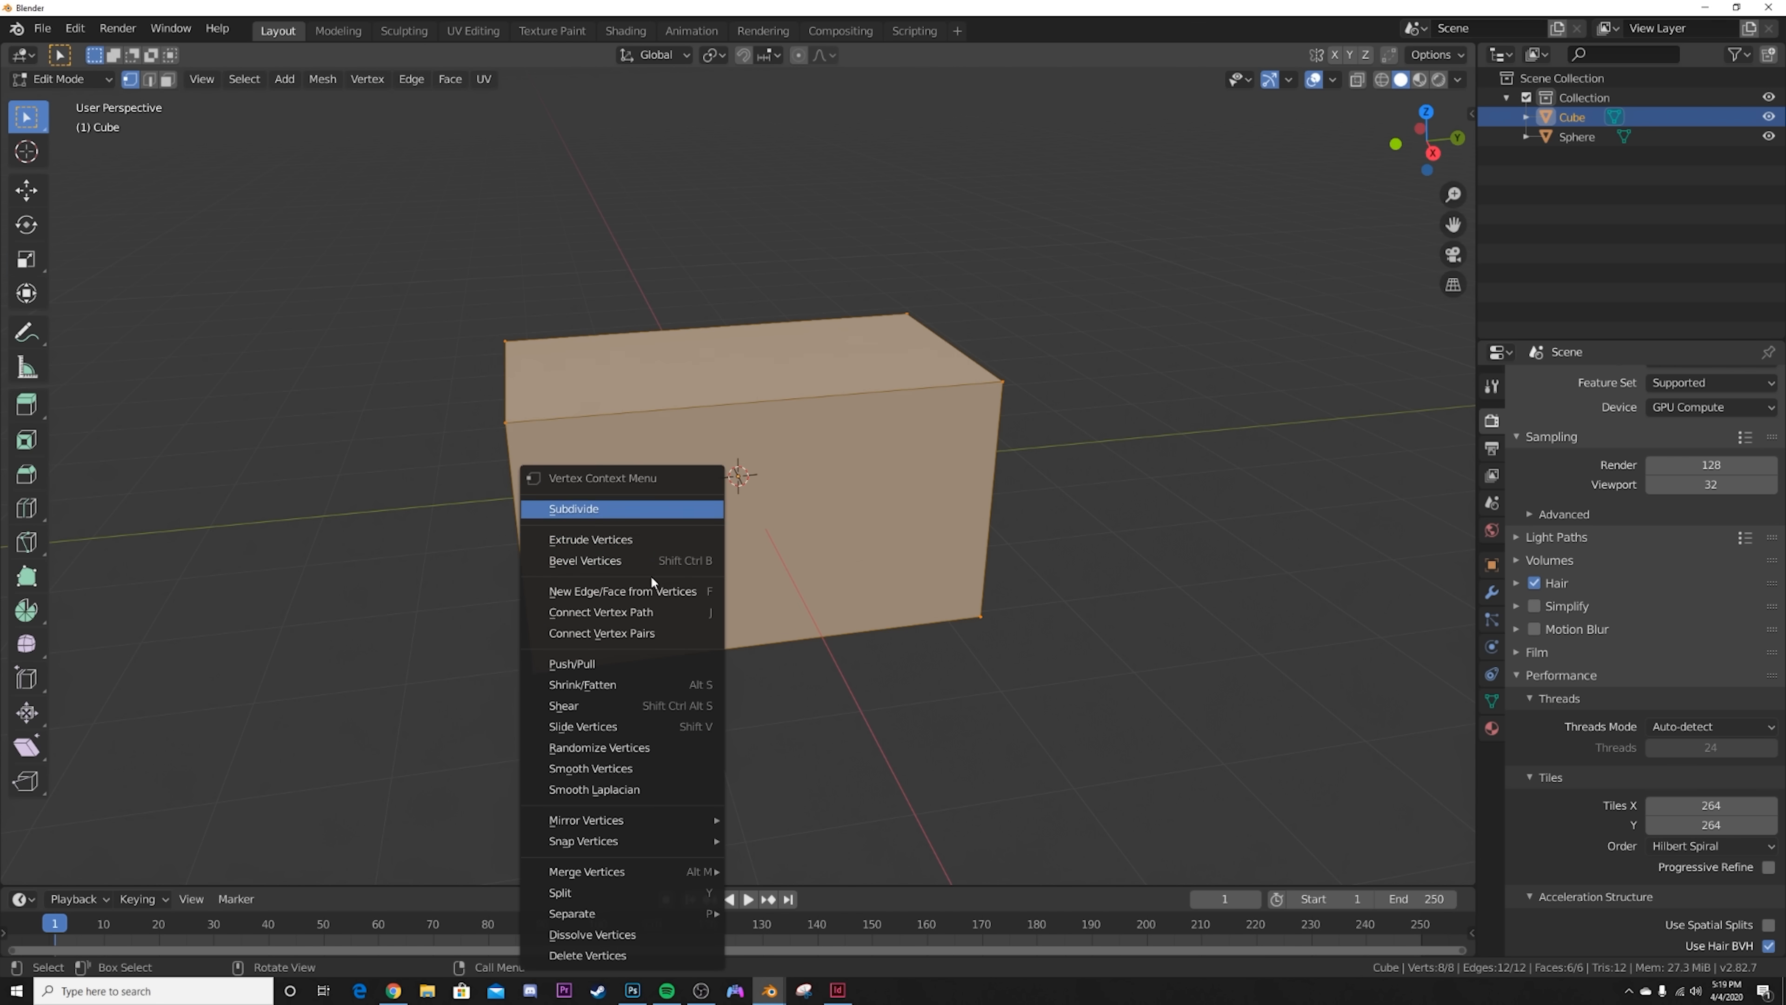
{"action": "left_click", "coordinate": [610, 511]}
{"action": "left_click", "coordinate": [250, 735]}
{"action": "type", "text": "30"}
{"action": "key", "text": "Return"}
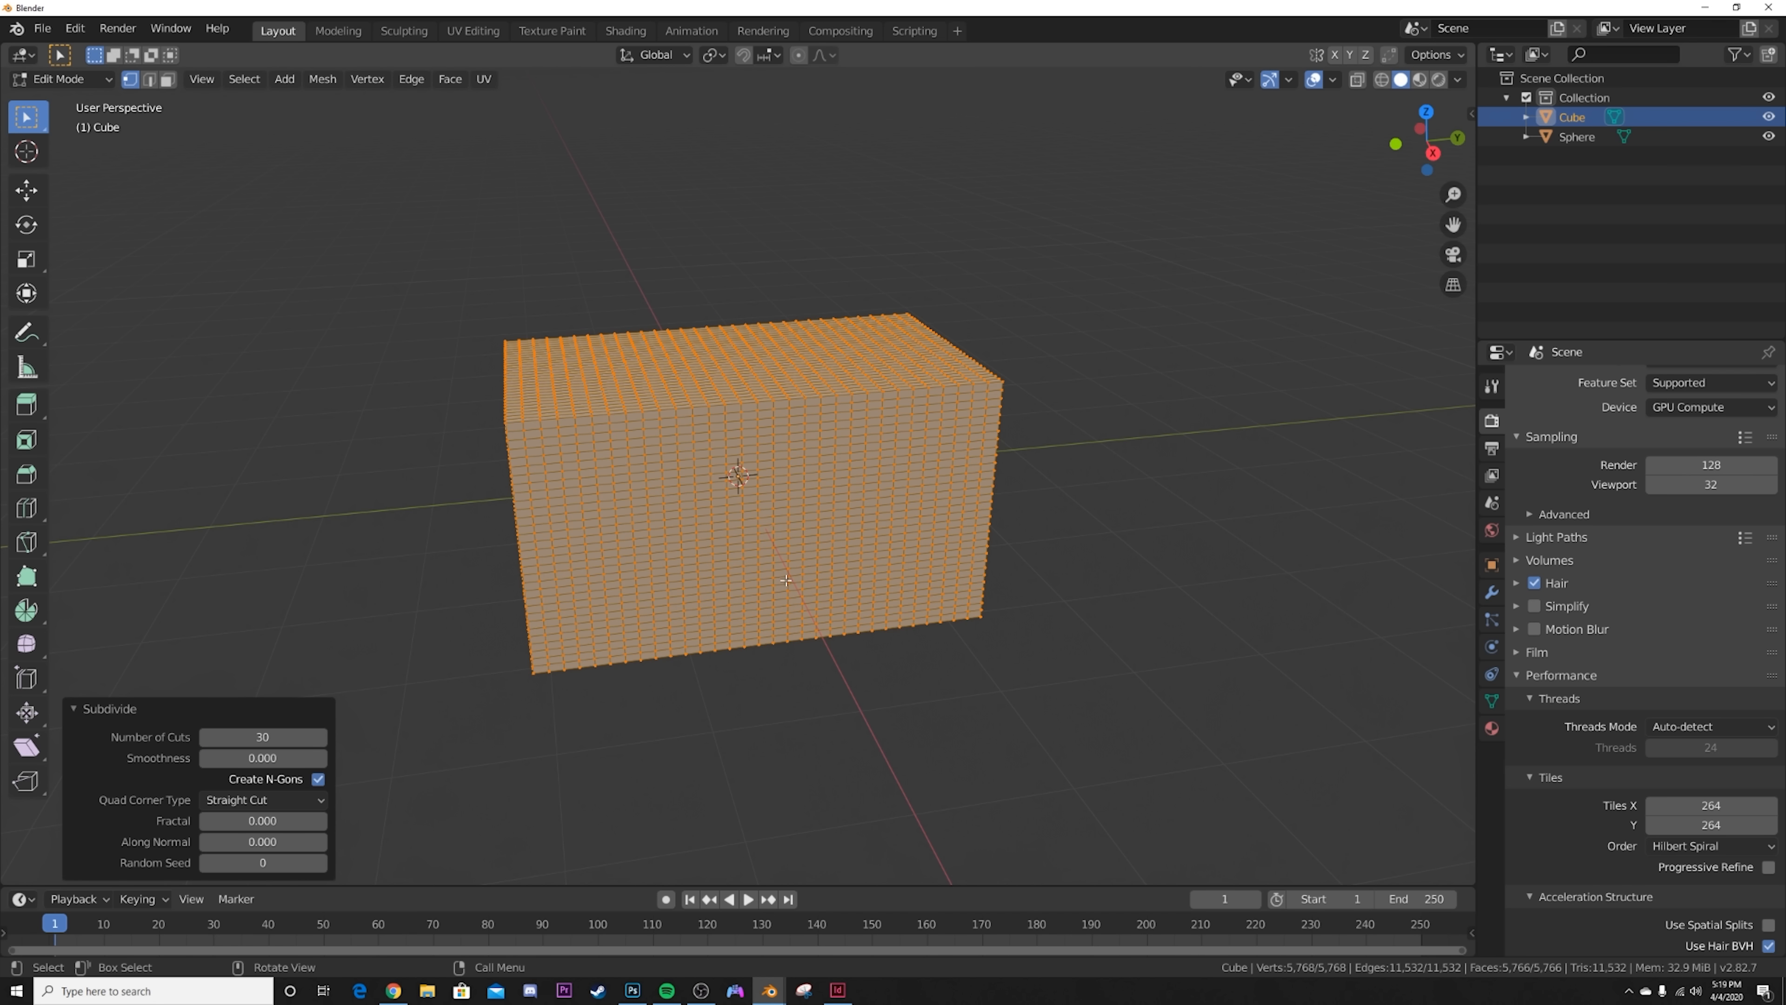
{"action": "key", "text": "Tab"}
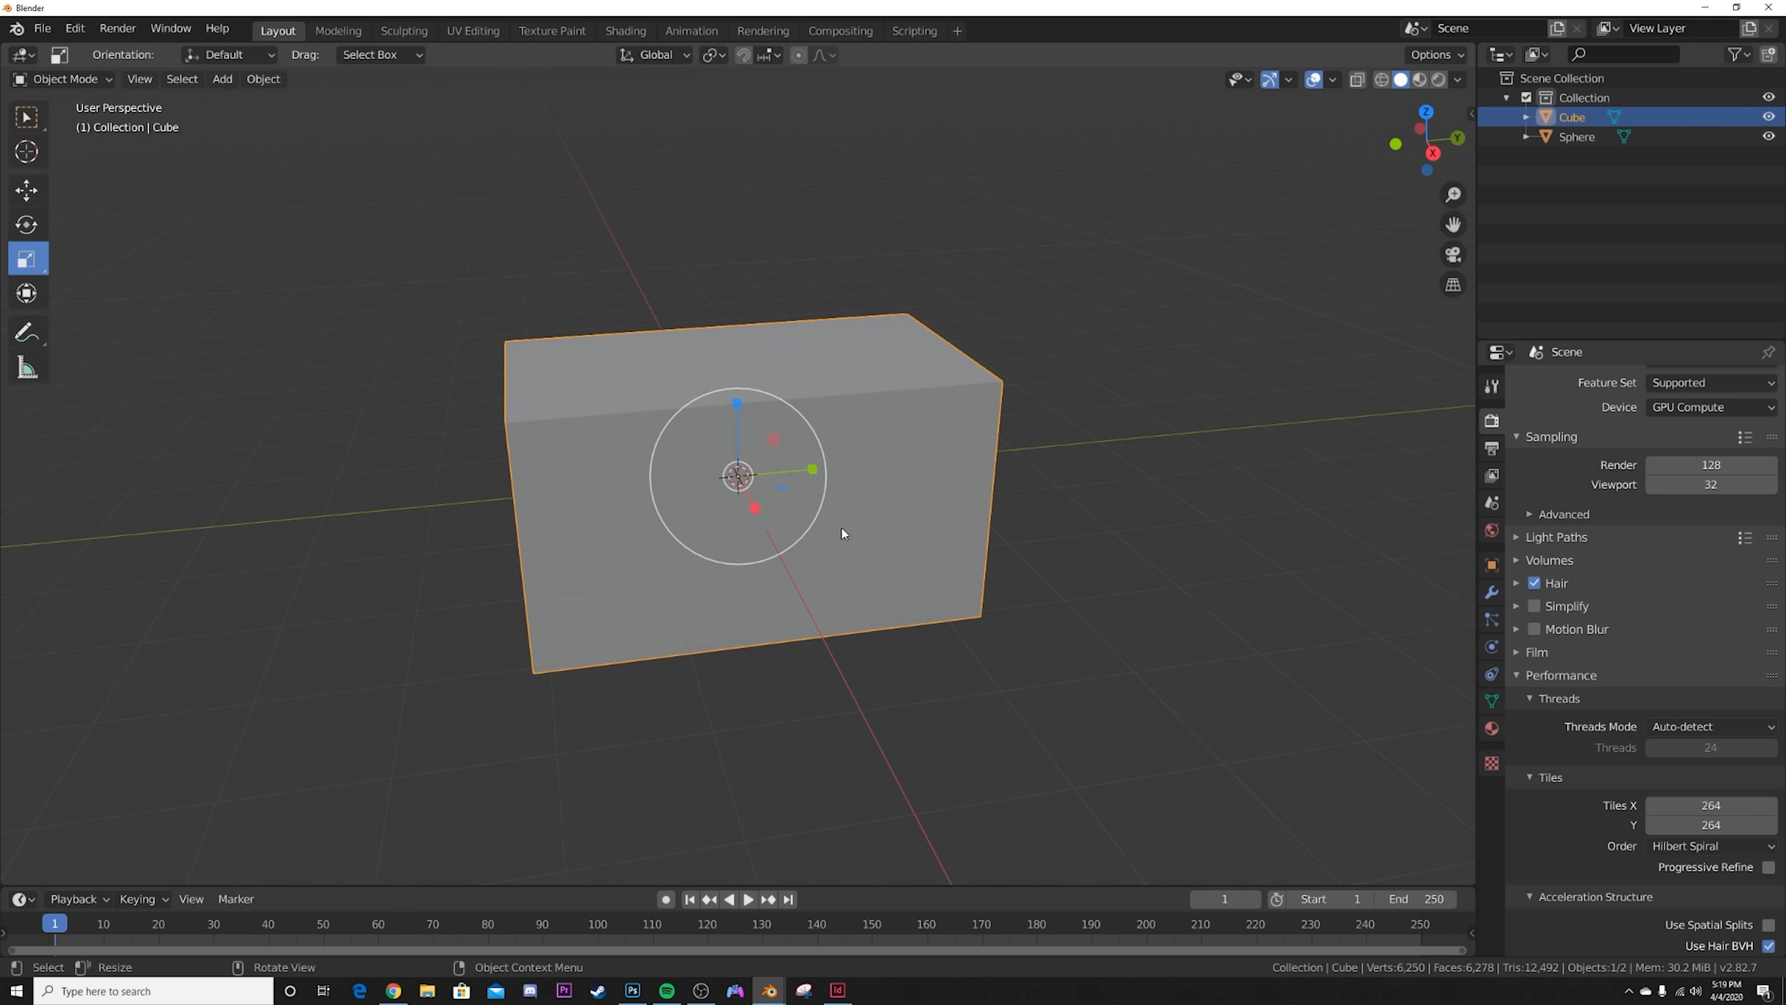
Step: Hide the cube and enable Collision physics on the sphere
{"action": "key", "text": "h"}
{"action": "left_click", "coordinate": [804, 486]}
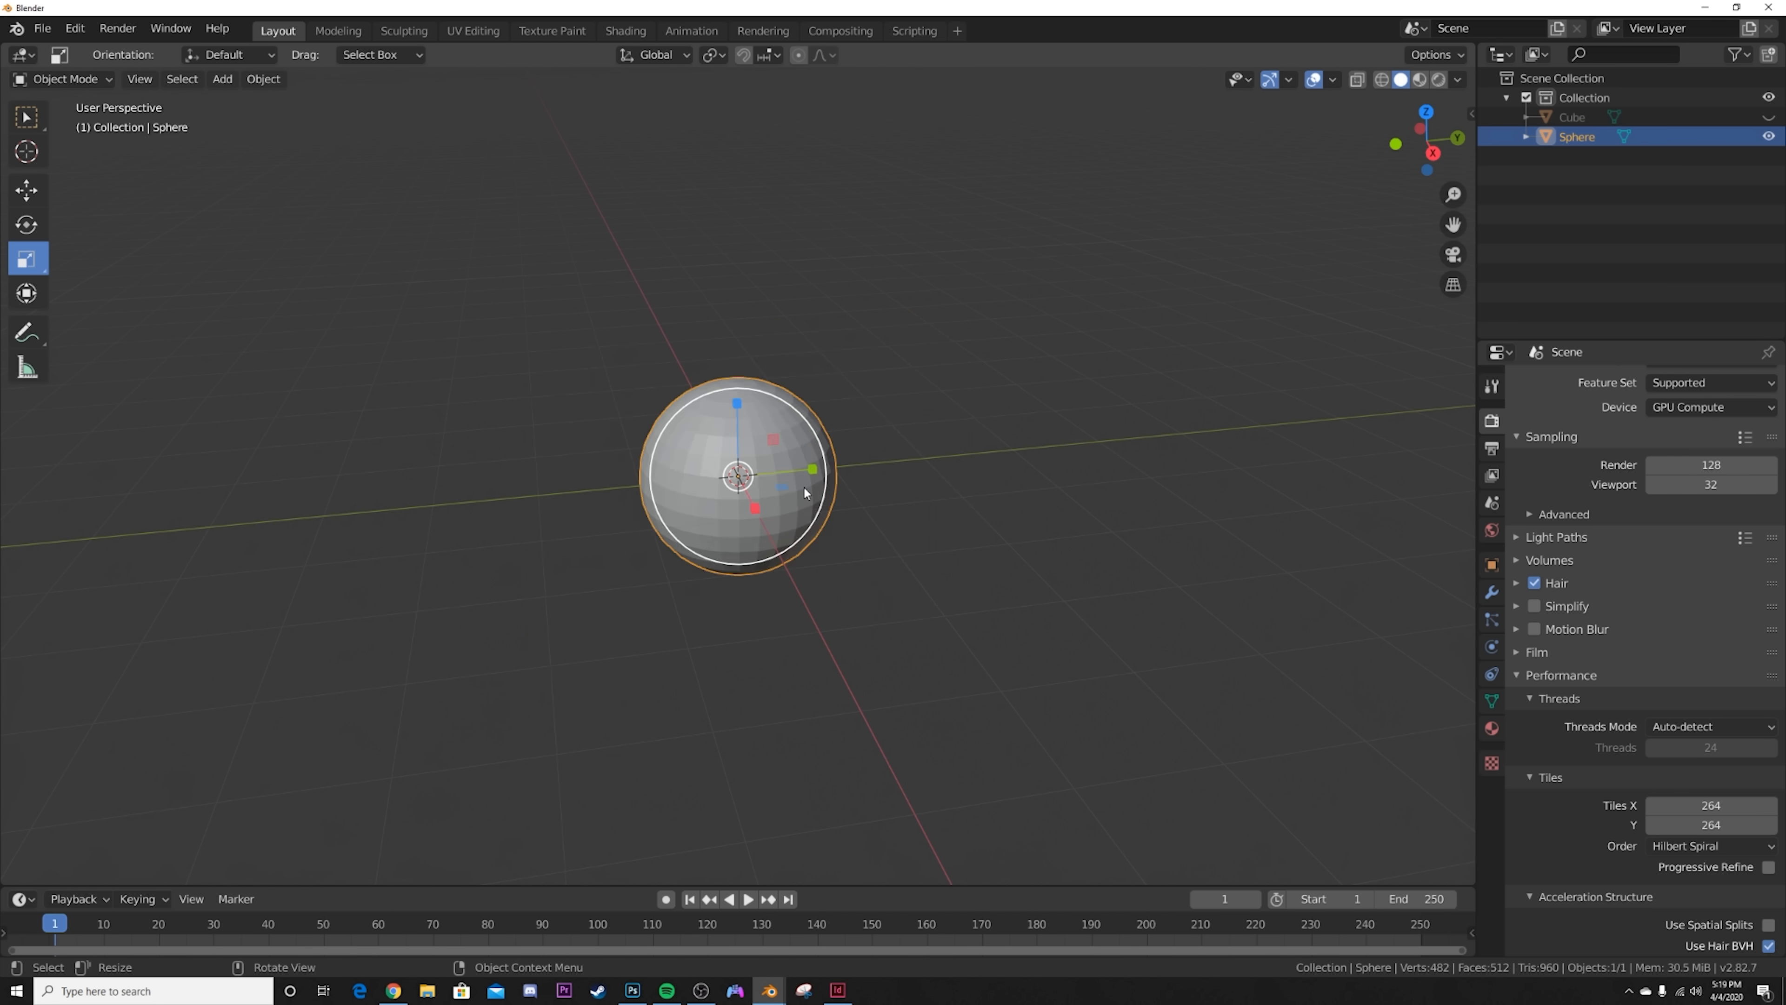
{"action": "scroll", "coordinate": [803, 486], "scroll_direction": "up", "scroll_amount": 4}
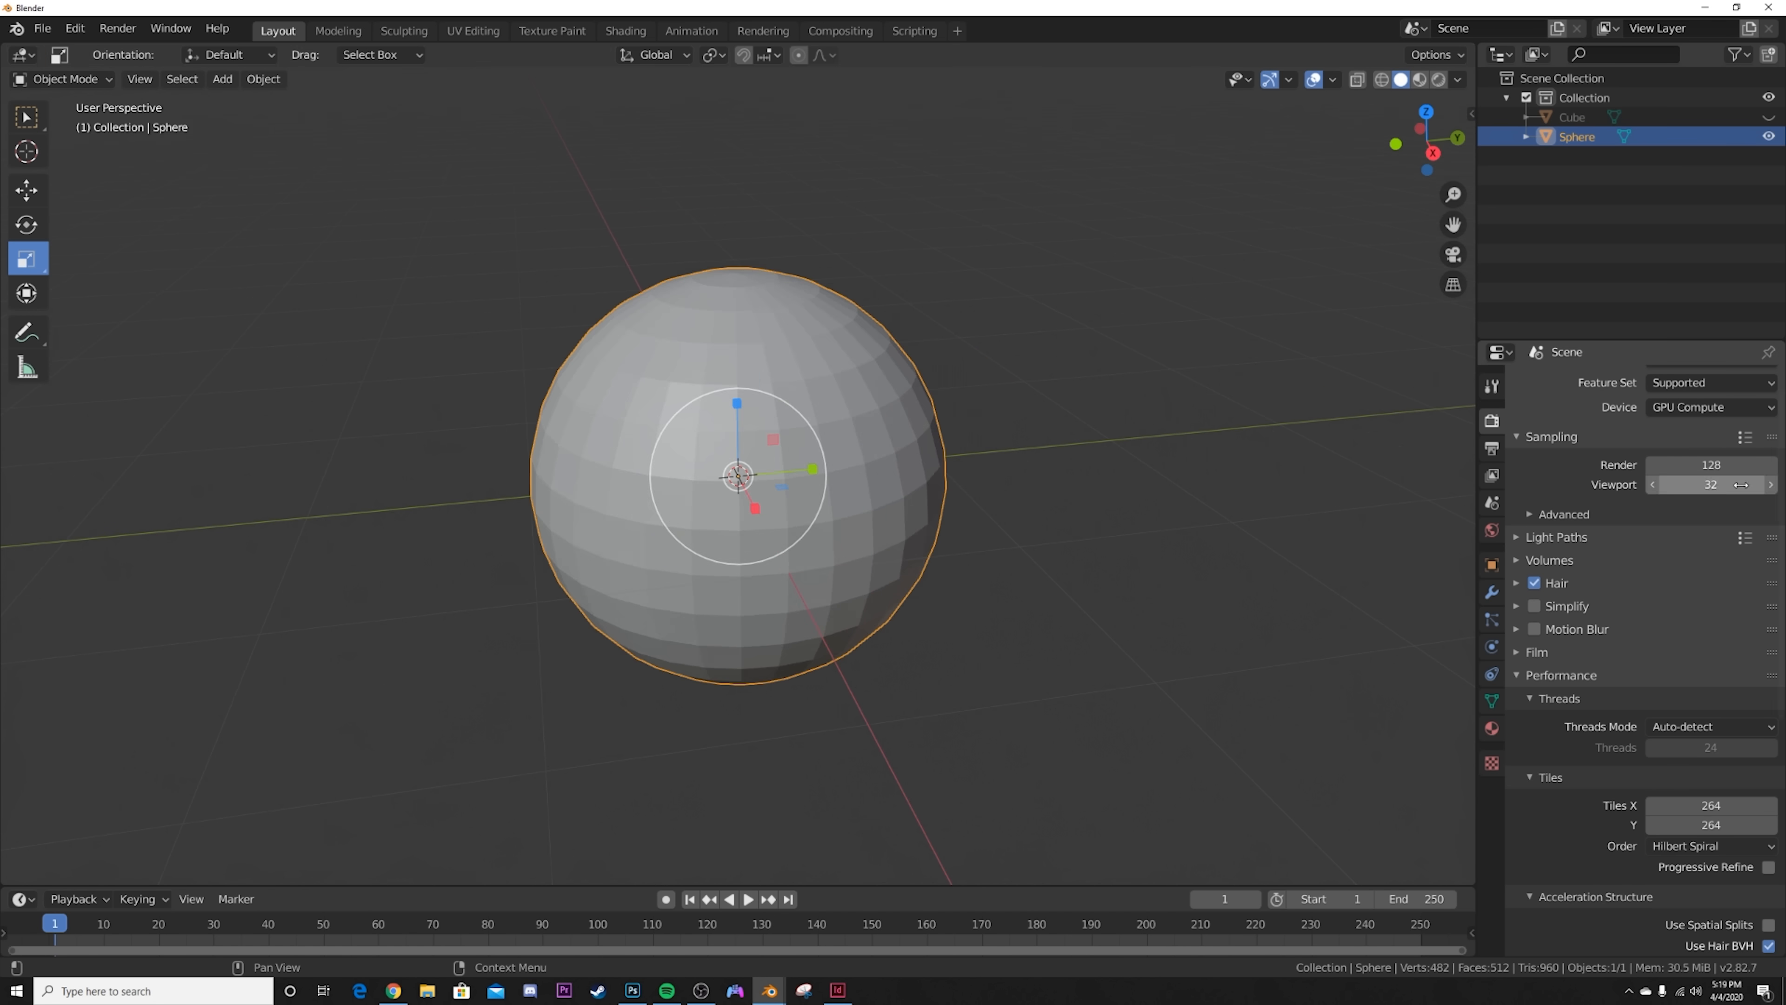
{"action": "left_click", "coordinate": [1492, 647]}
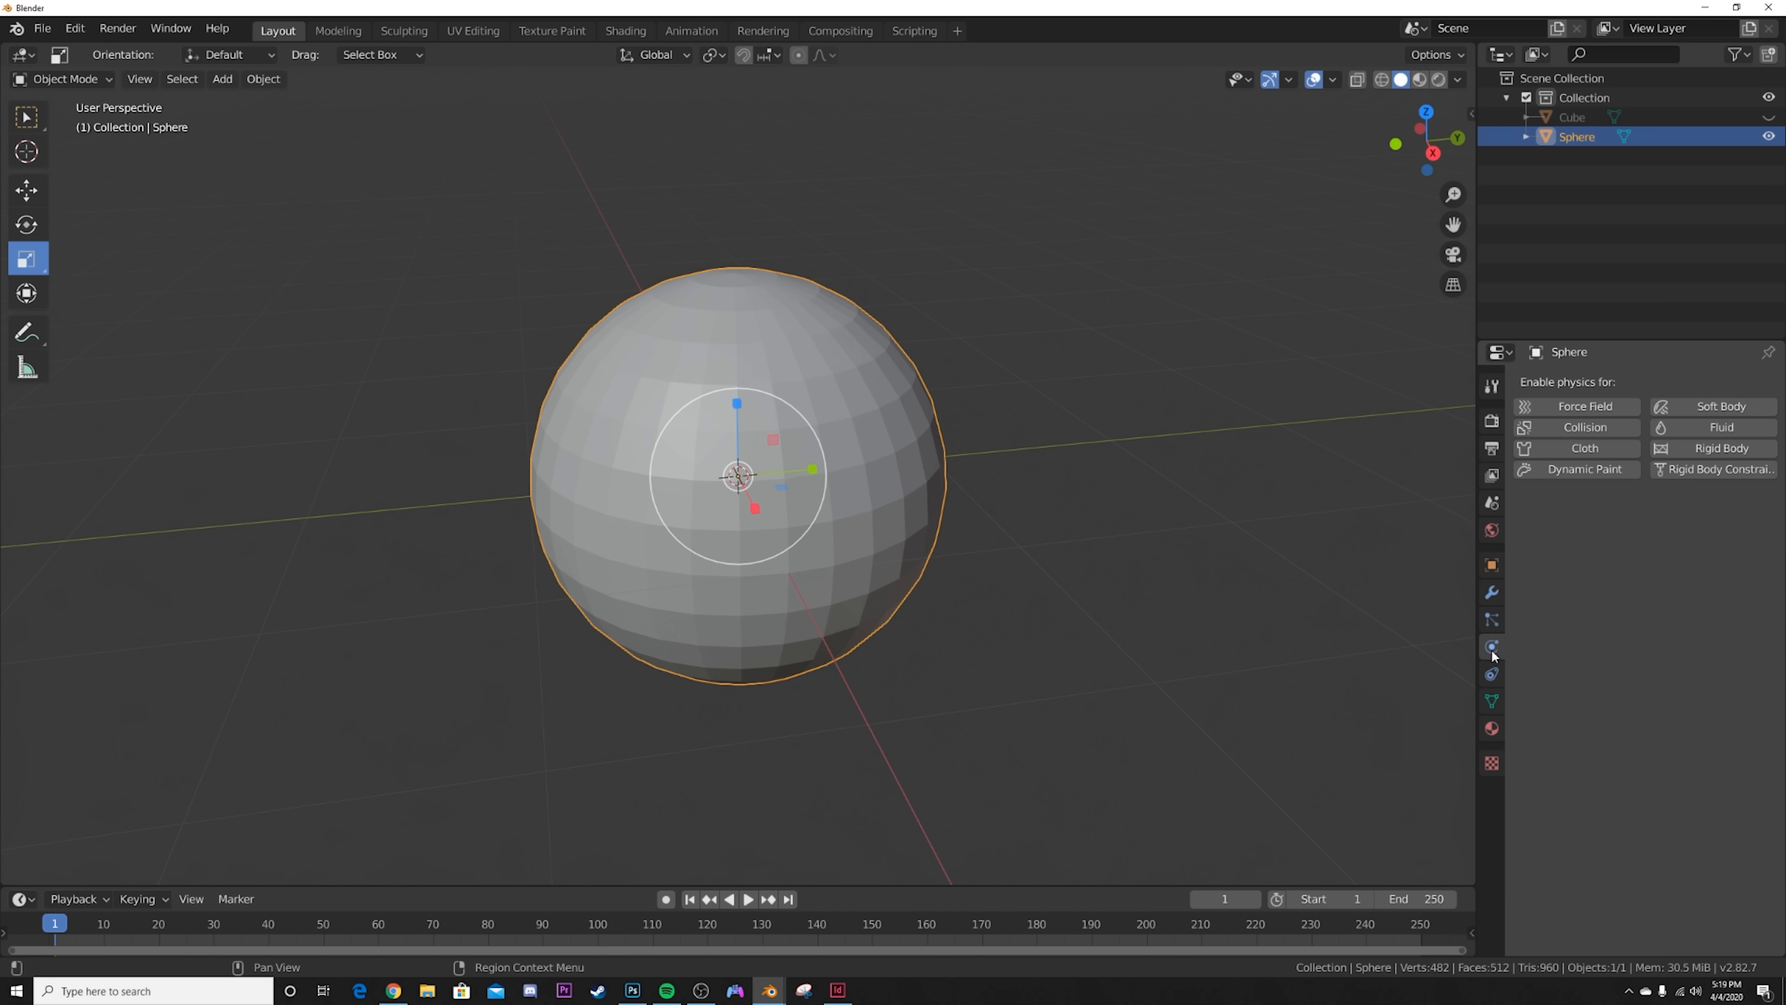
{"action": "left_click", "coordinate": [1601, 429]}
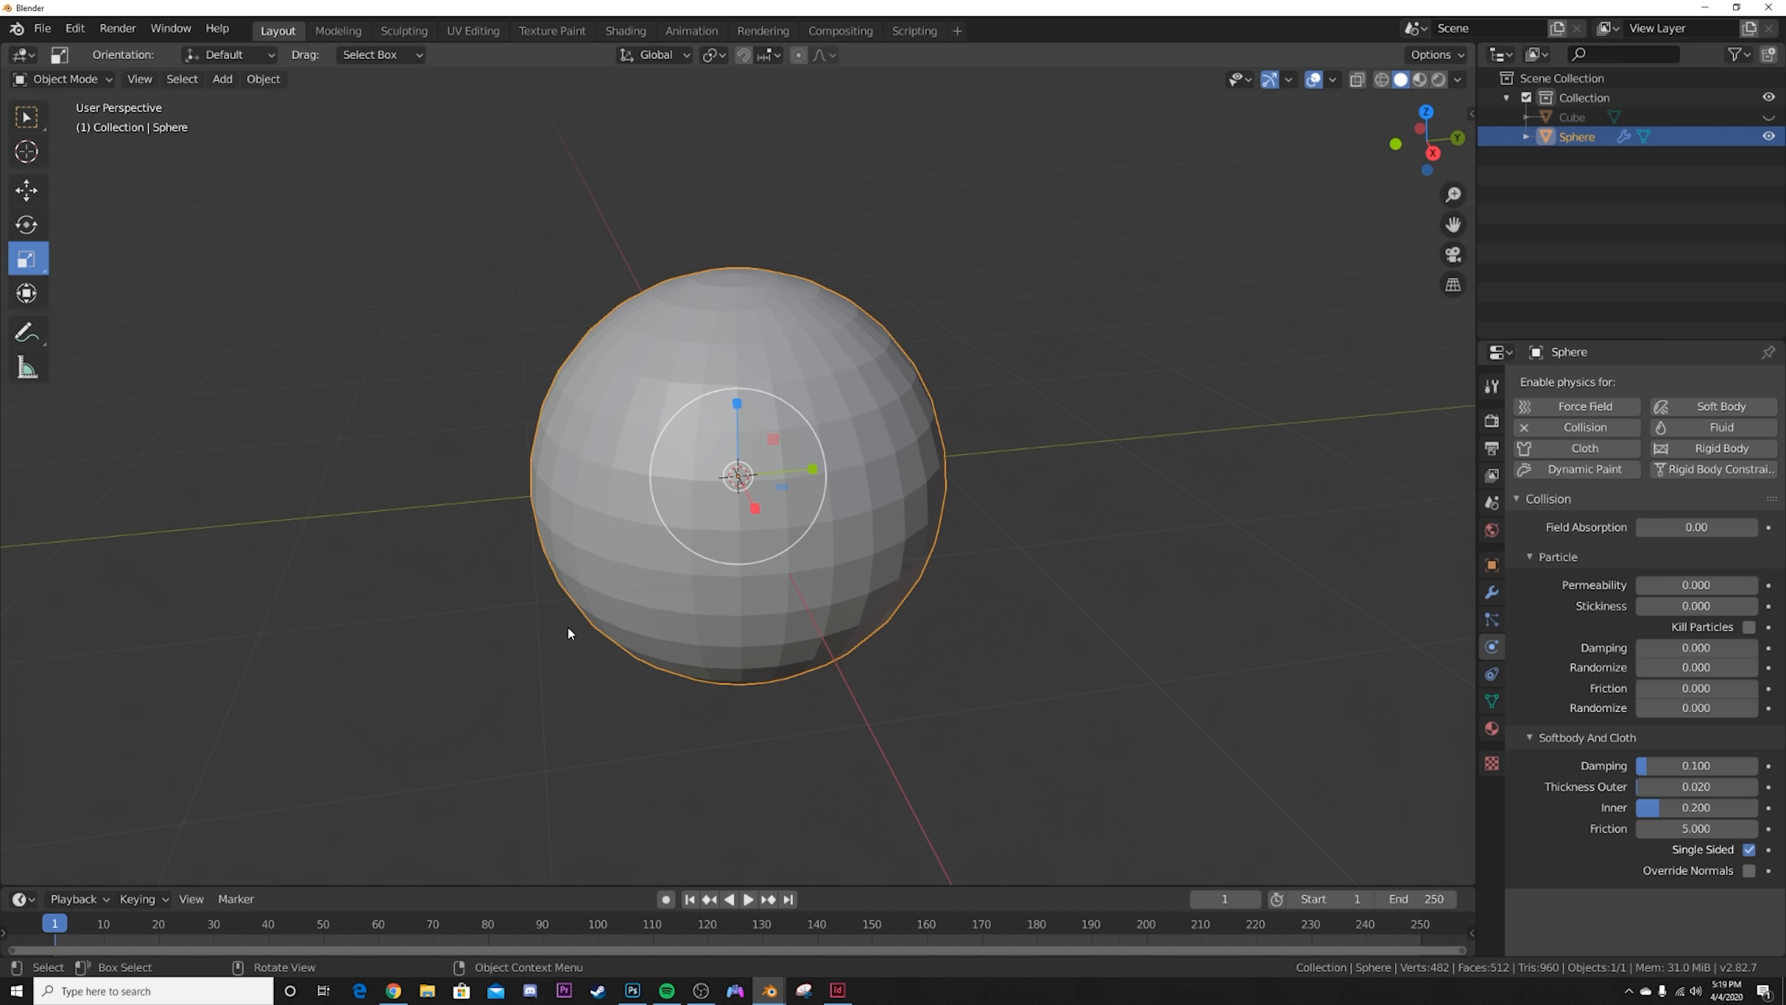
Step: Unhide the cube and enable Cloth physics on it
{"action": "left_click", "coordinate": [1768, 117]}
{"action": "left_click", "coordinate": [1596, 121]}
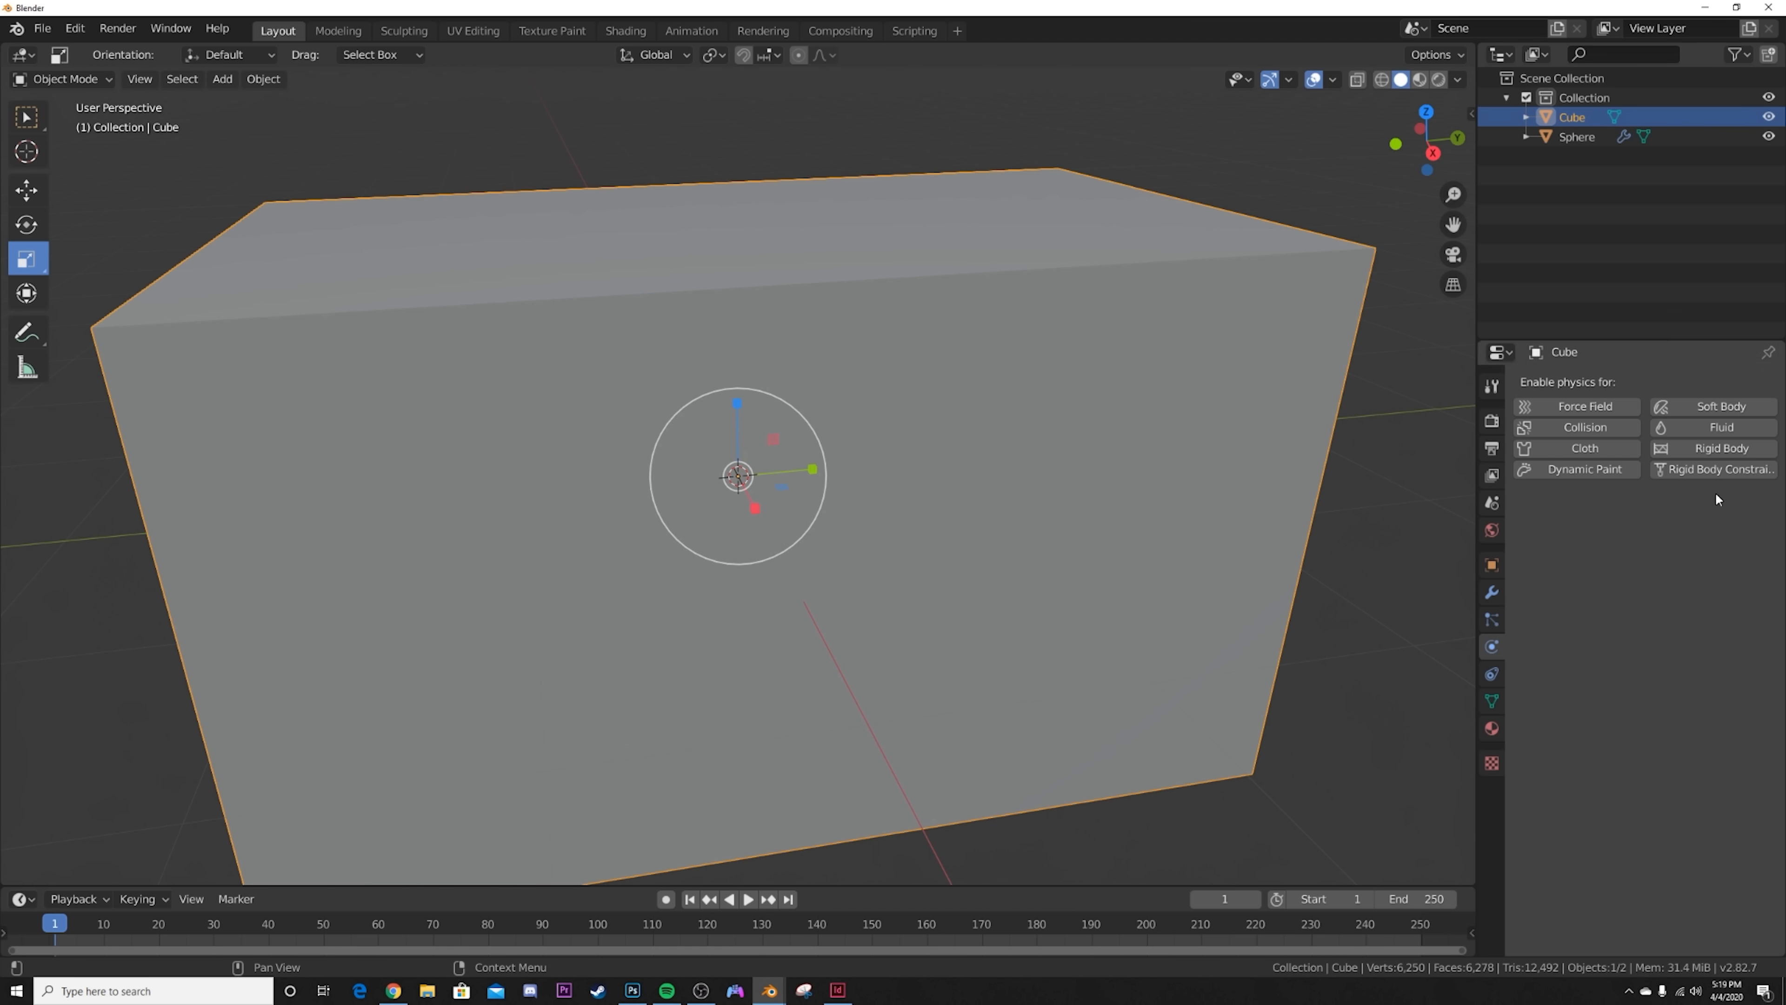
{"action": "left_click", "coordinate": [1622, 449]}
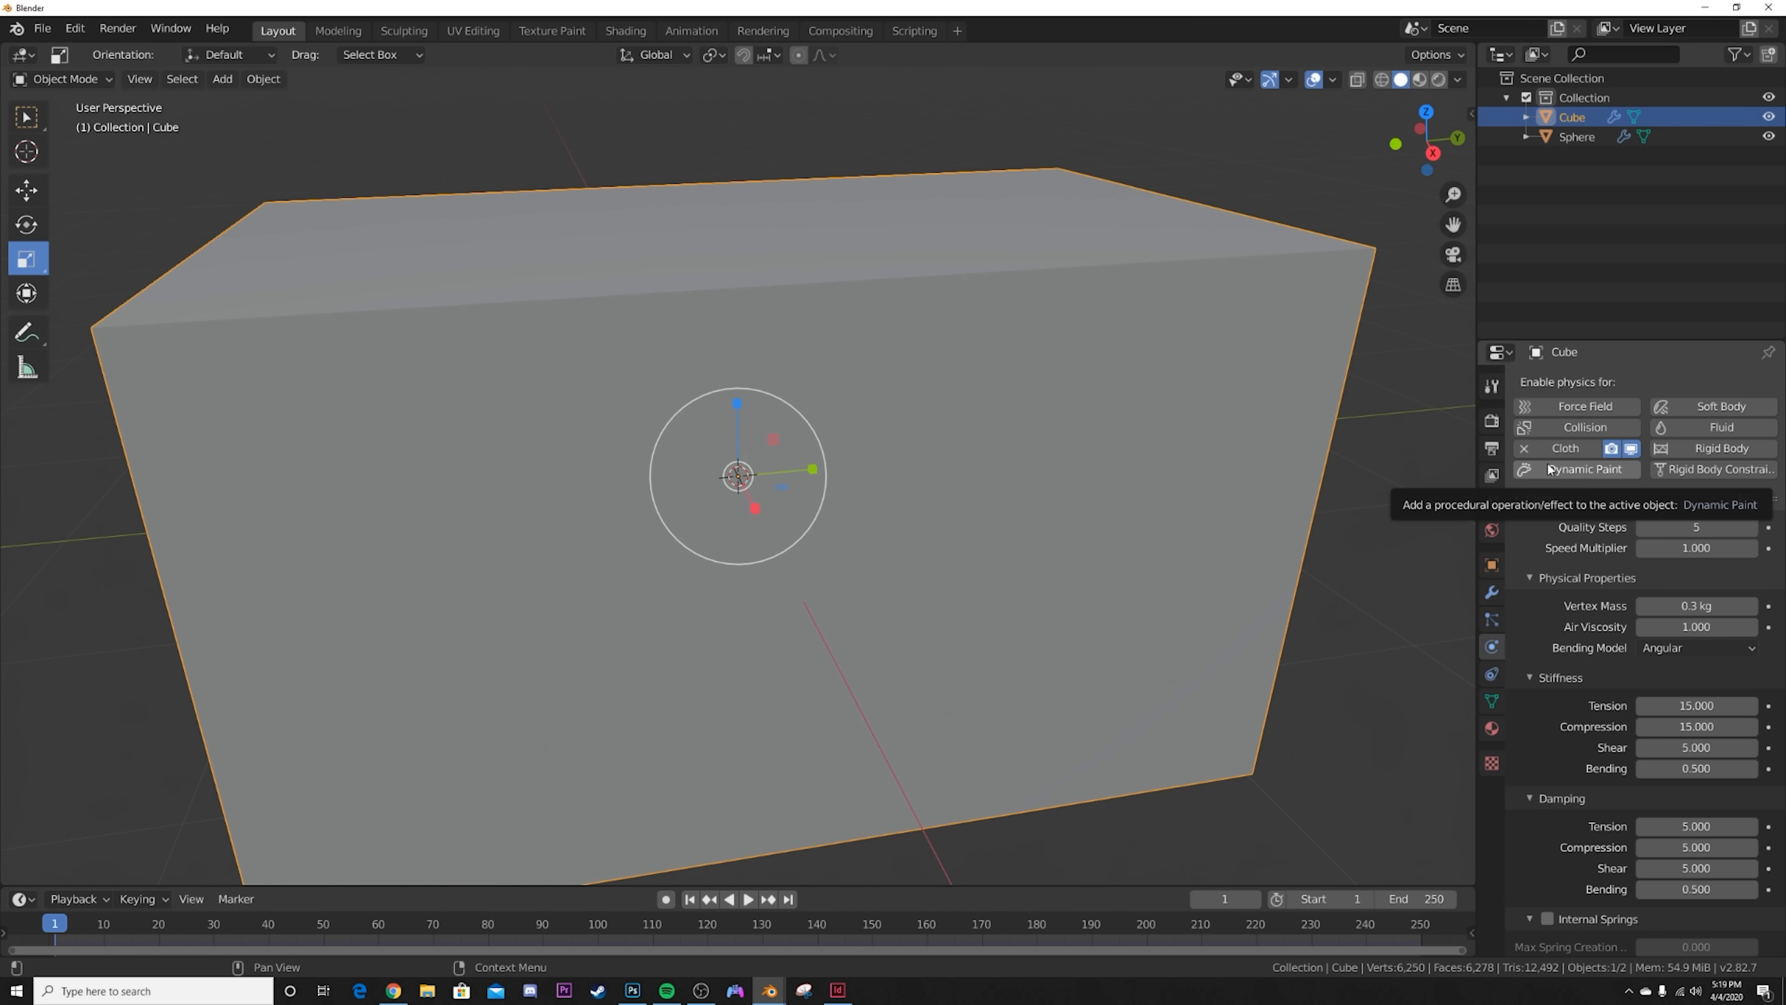
Step: Set the Gravity field weight of the cube's cloth simulation to 0
{"action": "scroll", "coordinate": [1684, 701], "scroll_direction": "down", "scroll_amount": 5}
{"action": "scroll", "coordinate": [1684, 701], "scroll_direction": "down", "scroll_amount": 6}
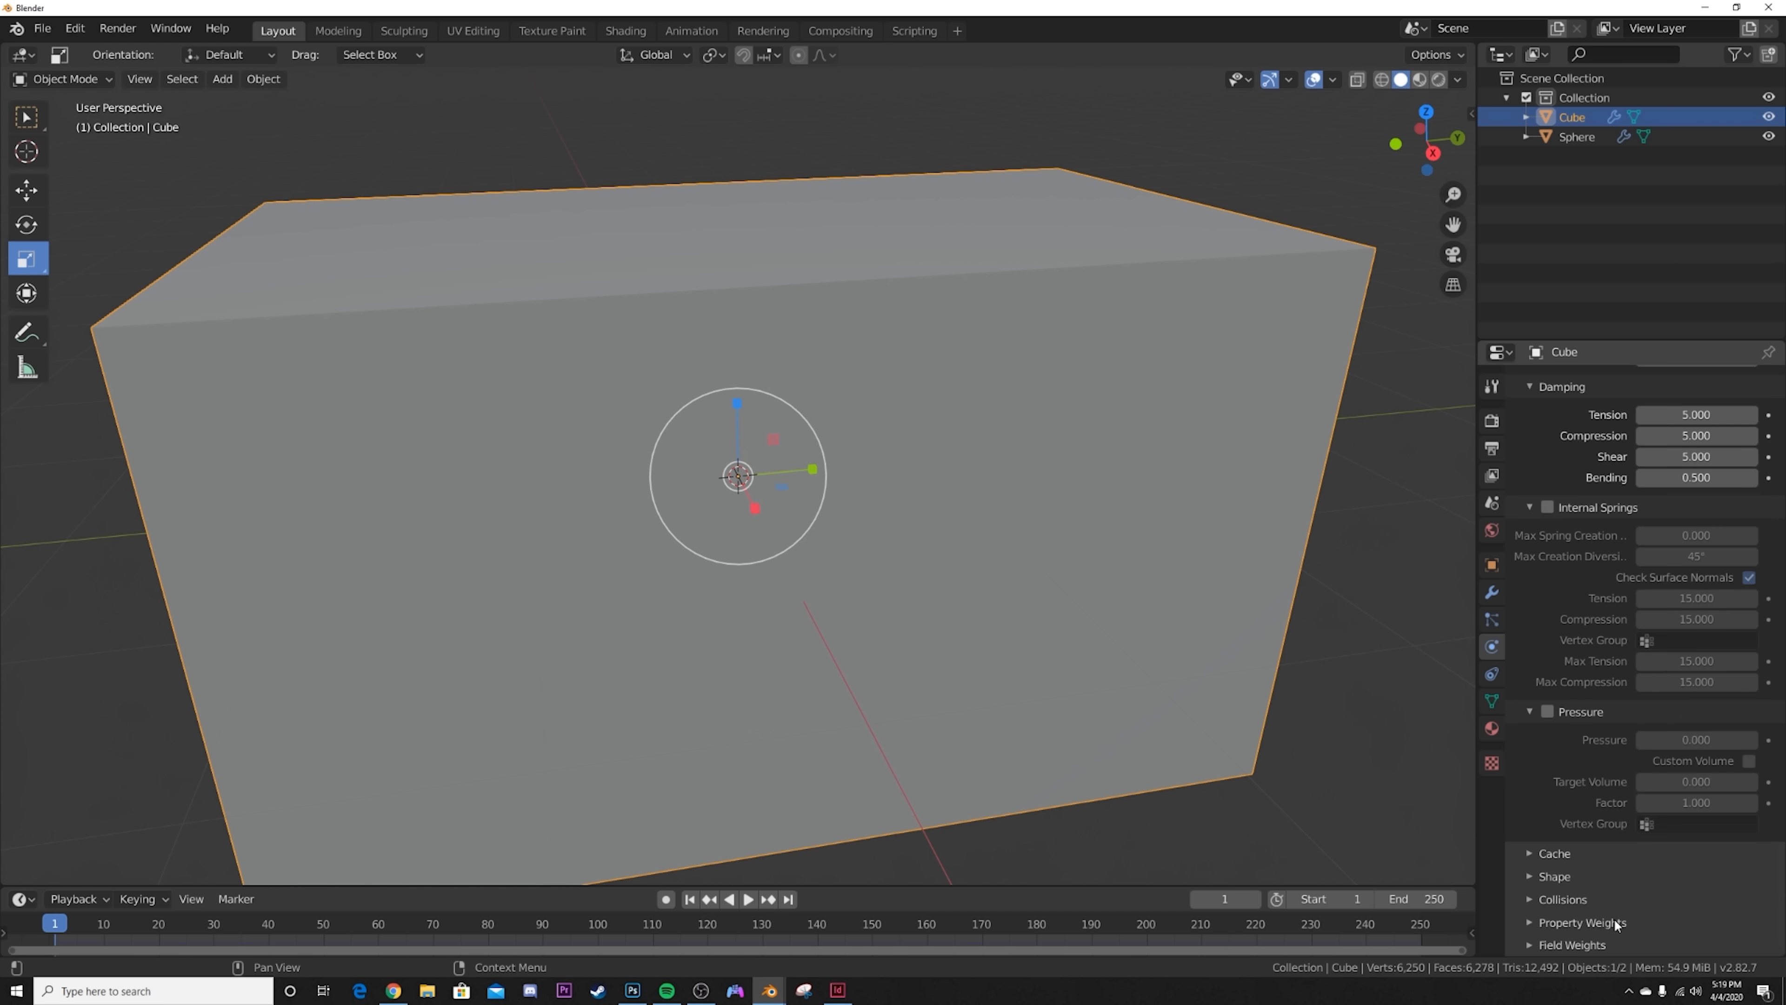
{"action": "scroll", "coordinate": [1659, 902], "scroll_direction": "down", "scroll_amount": 5}
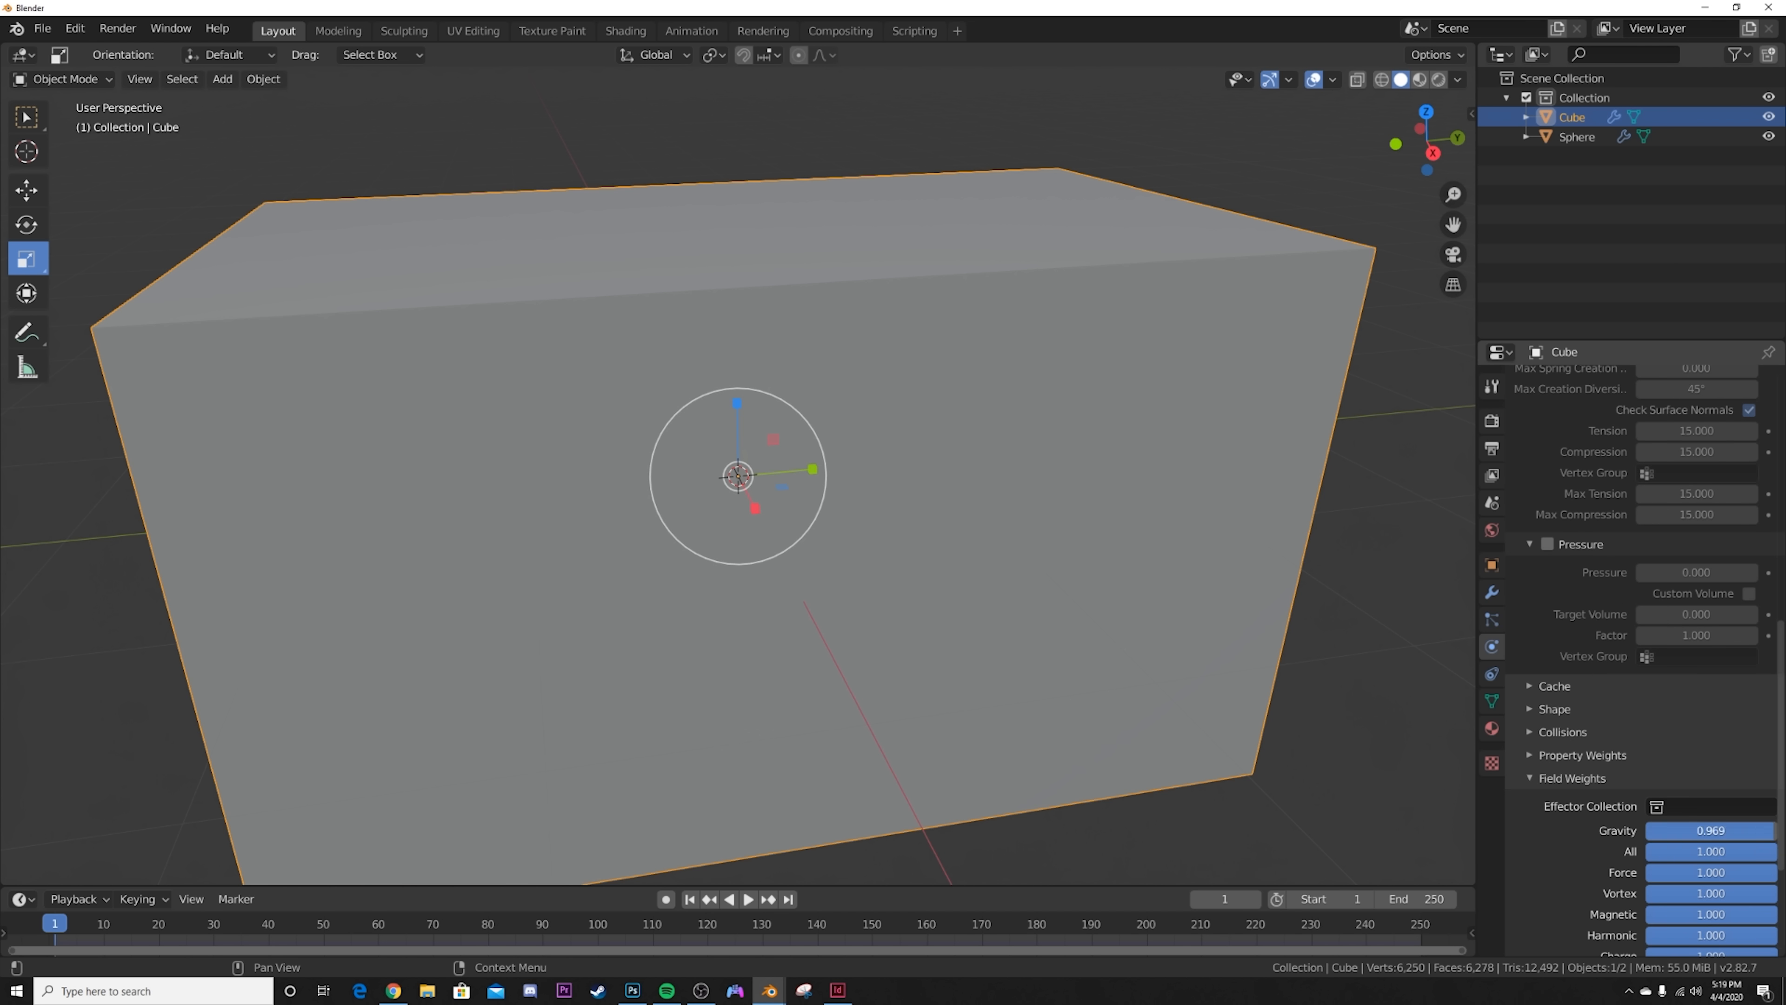
{"action": "key", "text": "BackSpace"}
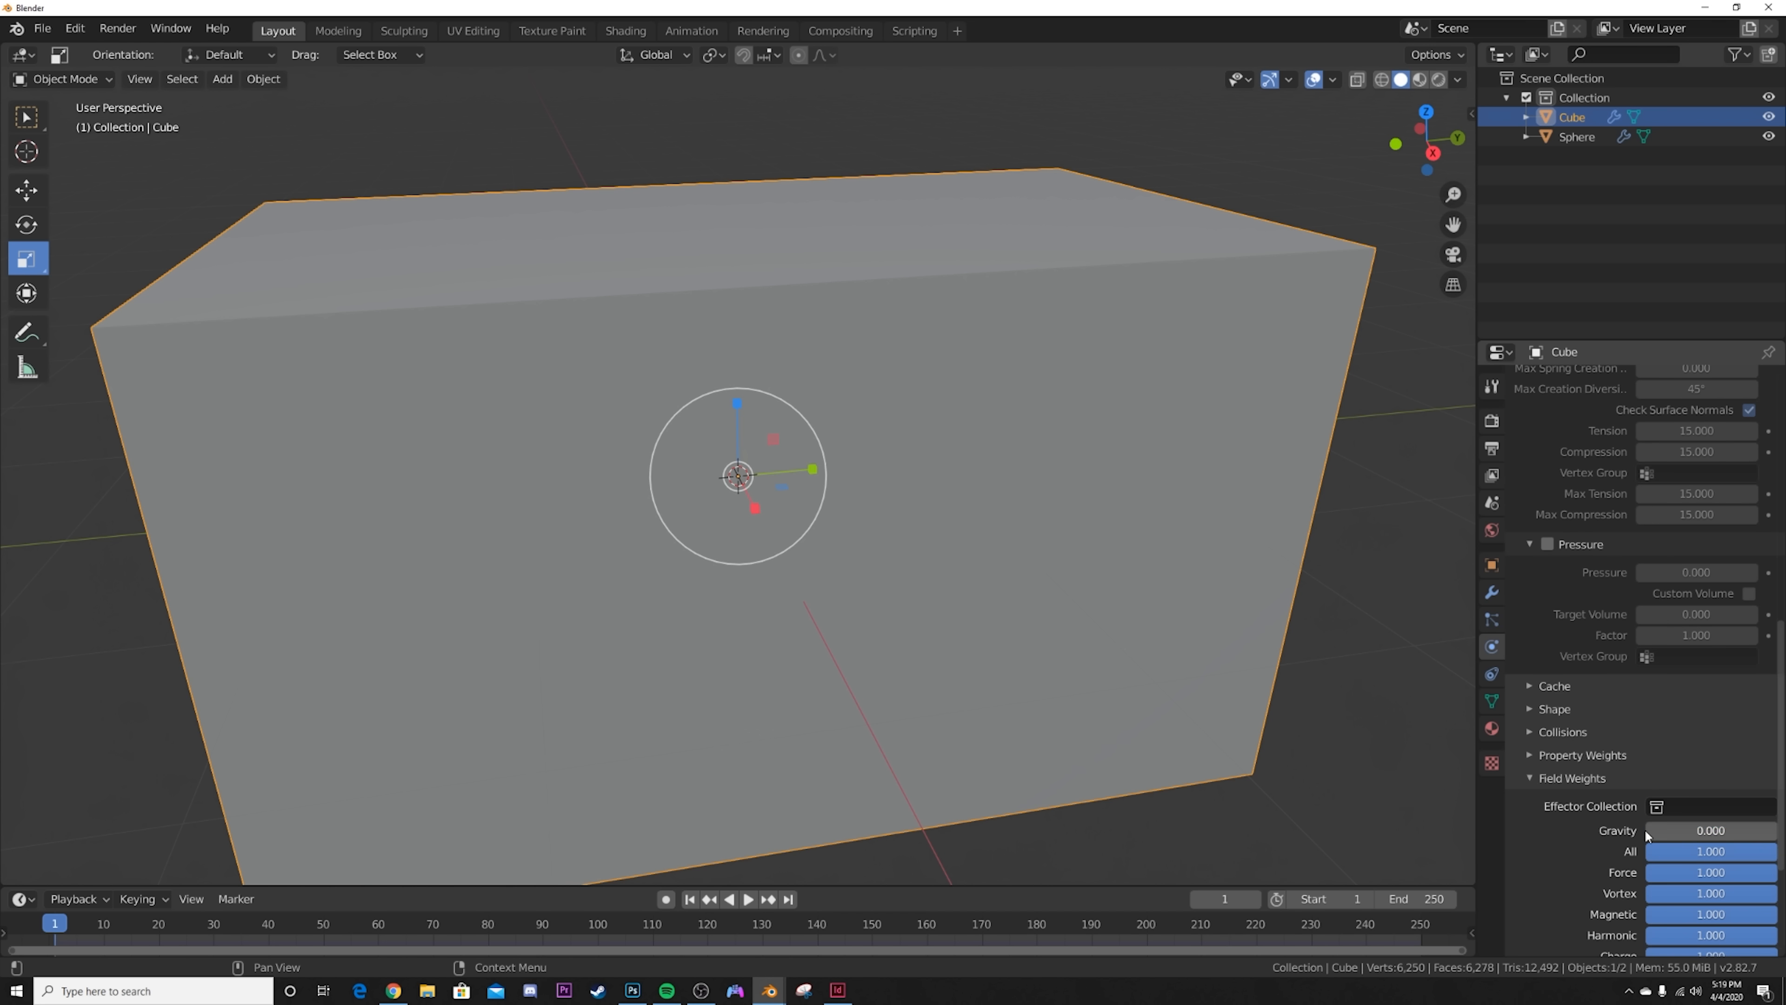
{"action": "left_click", "coordinate": [1587, 786]}
Step: In Edit Mode with face selection, select the horizontal face loop running around the middle of the cube
{"action": "scroll", "coordinate": [843, 633], "scroll_direction": "down", "scroll_amount": 4}
{"action": "middle_click_drag", "start_coordinate": [707, 612], "coordinate": [785, 596]}
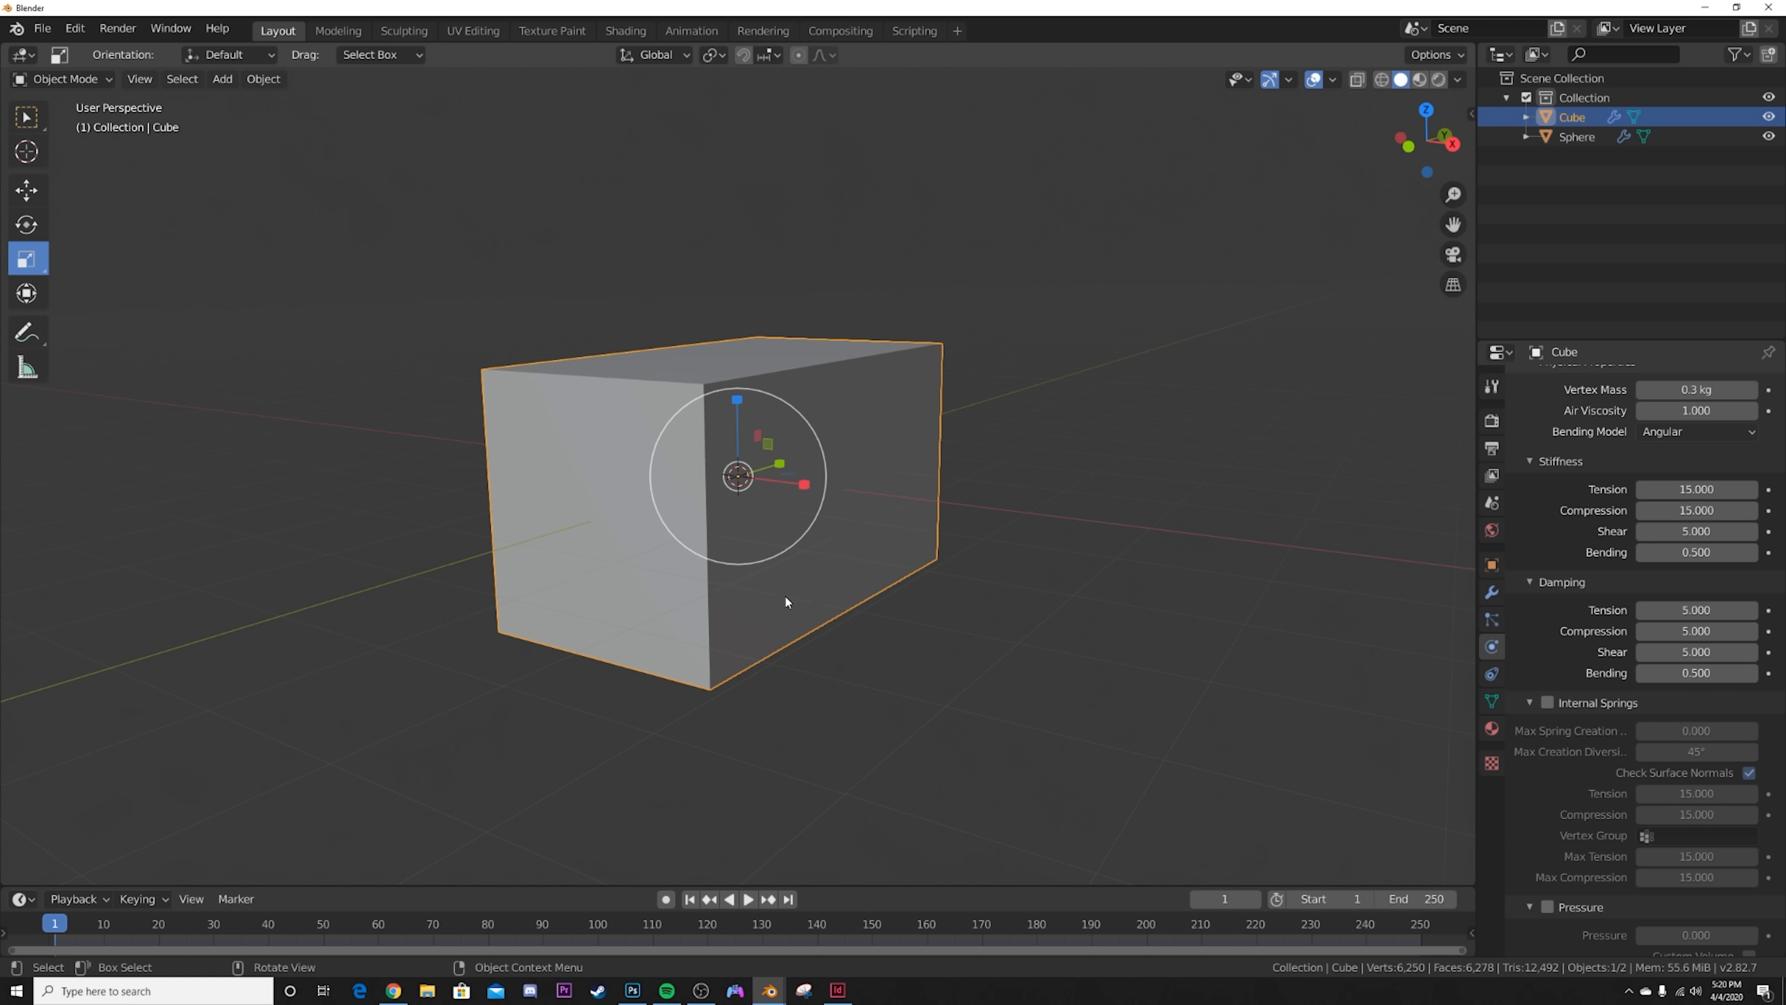
{"action": "key", "text": "Tab"}
{"action": "scroll", "coordinate": [581, 452], "scroll_direction": "up", "scroll_amount": 5}
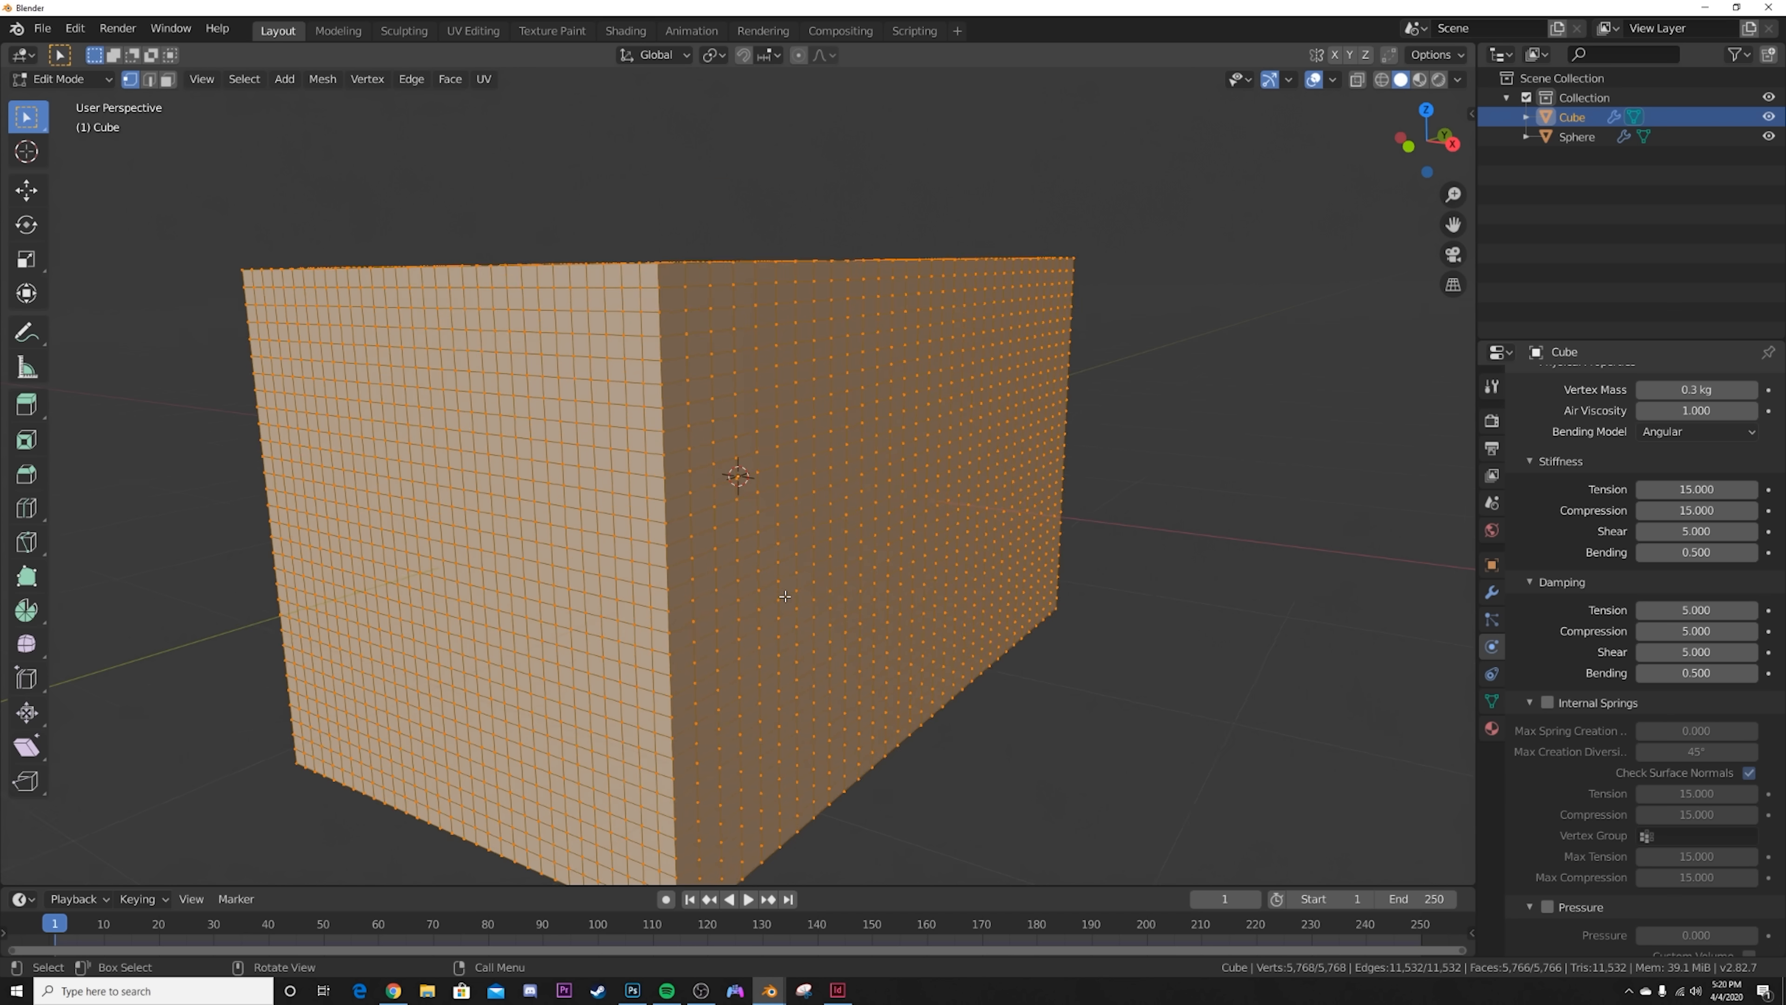
{"action": "left_click", "coordinate": [168, 80]}
{"action": "middle_click_drag", "start_coordinate": [946, 590], "coordinate": [868, 704]}
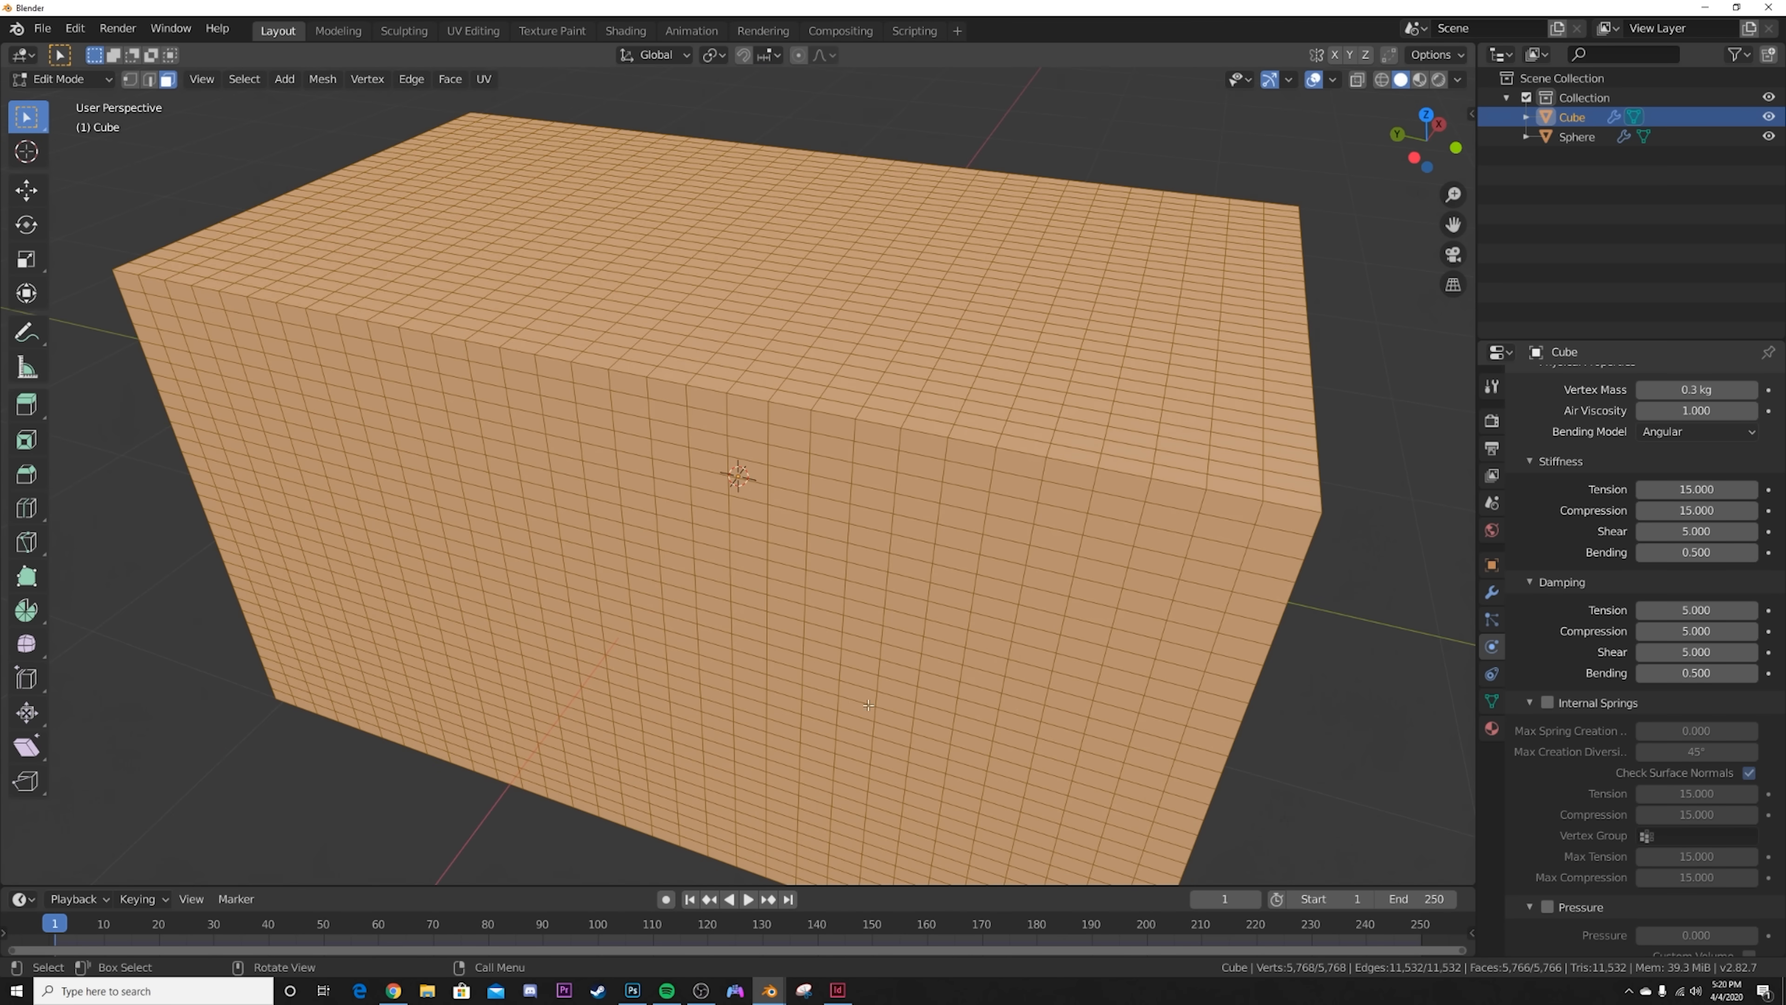
{"action": "left_click", "coordinate": [630, 645]}
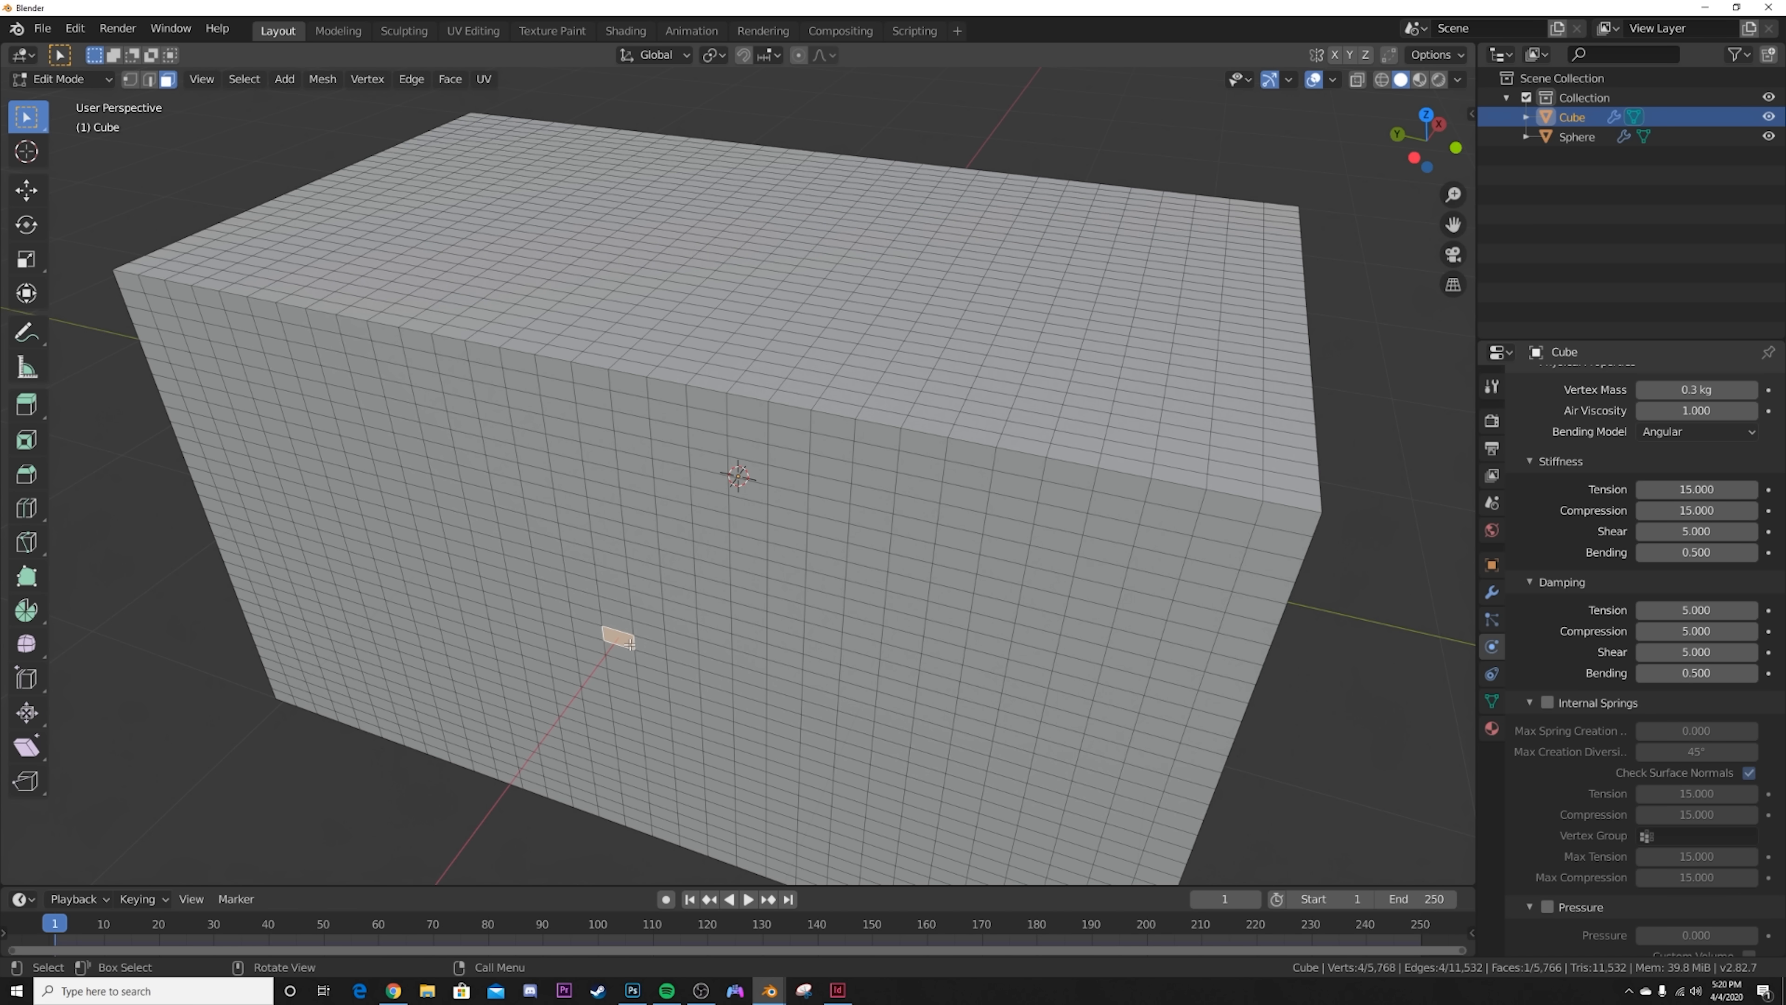
{"action": "left_click", "coordinate": [630, 643], "text": "alt"}
{"action": "left_click", "coordinate": [628, 636], "text": "alt"}
{"action": "middle_click_drag", "start_coordinate": [627, 636], "coordinate": [865, 626]}
{"action": "middle_click_drag", "start_coordinate": [956, 550], "coordinate": [958, 599]}
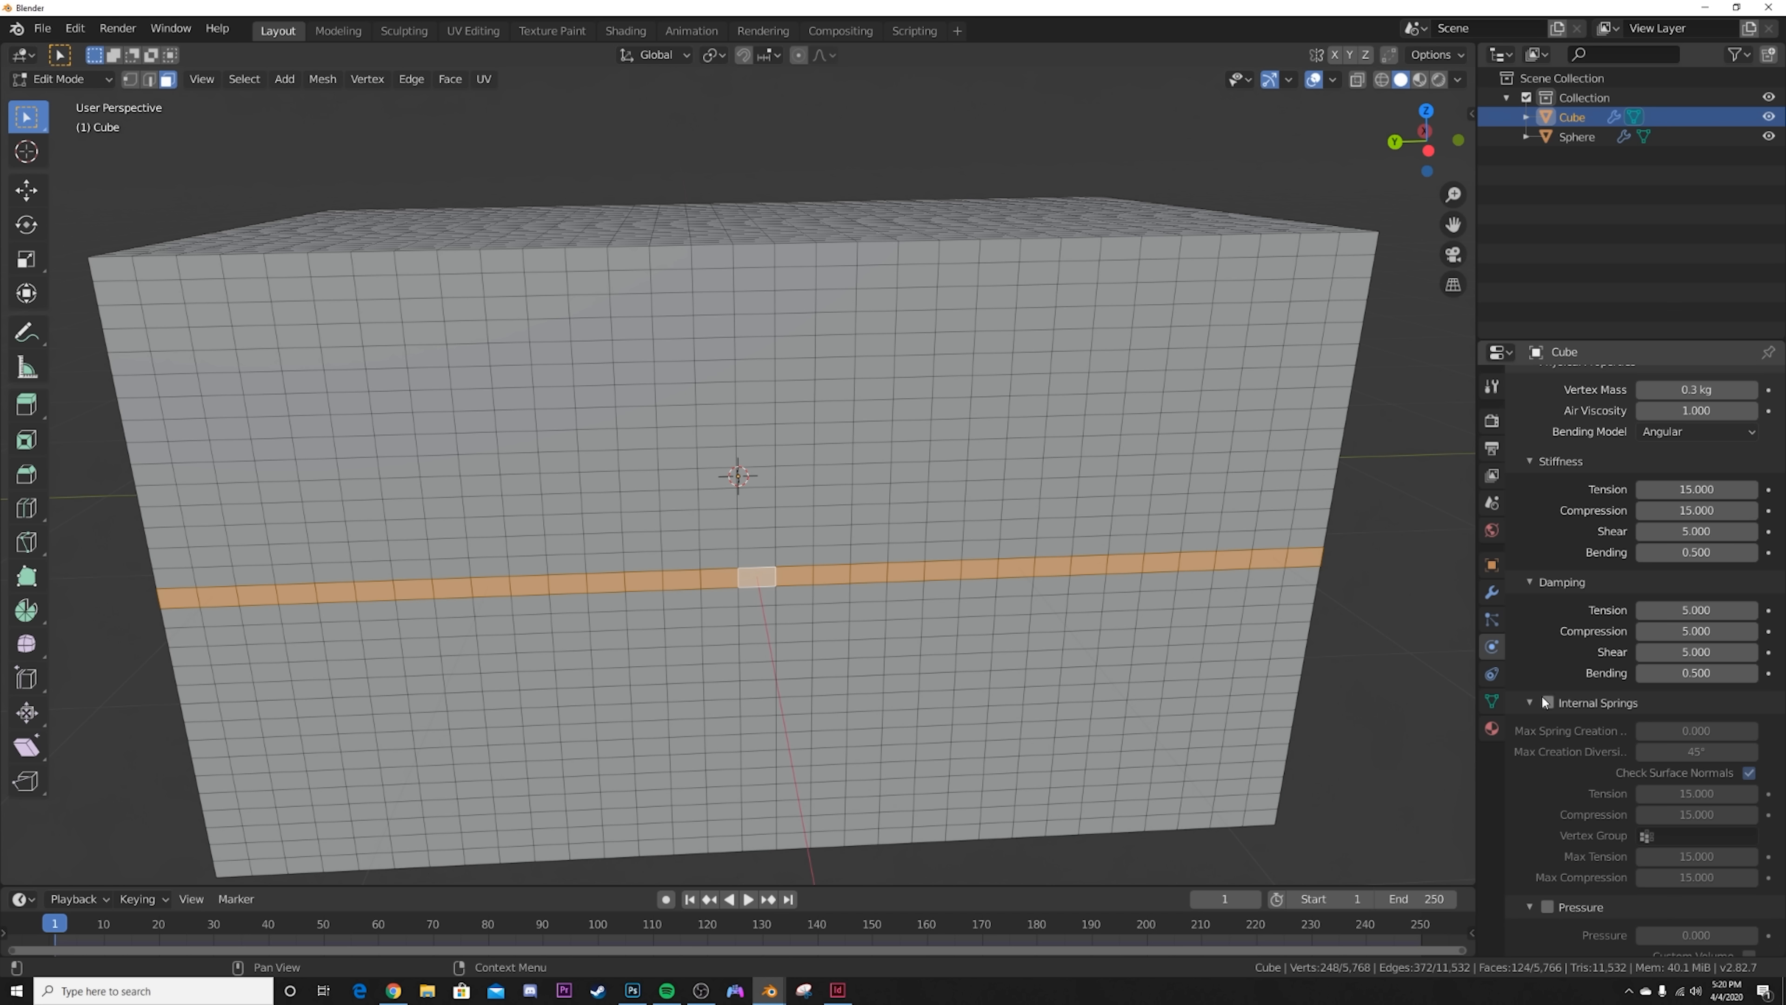
Step: Create a vertex group from the selected middle face loop and return to Object Mode
{"action": "left_click", "coordinate": [1491, 700]}
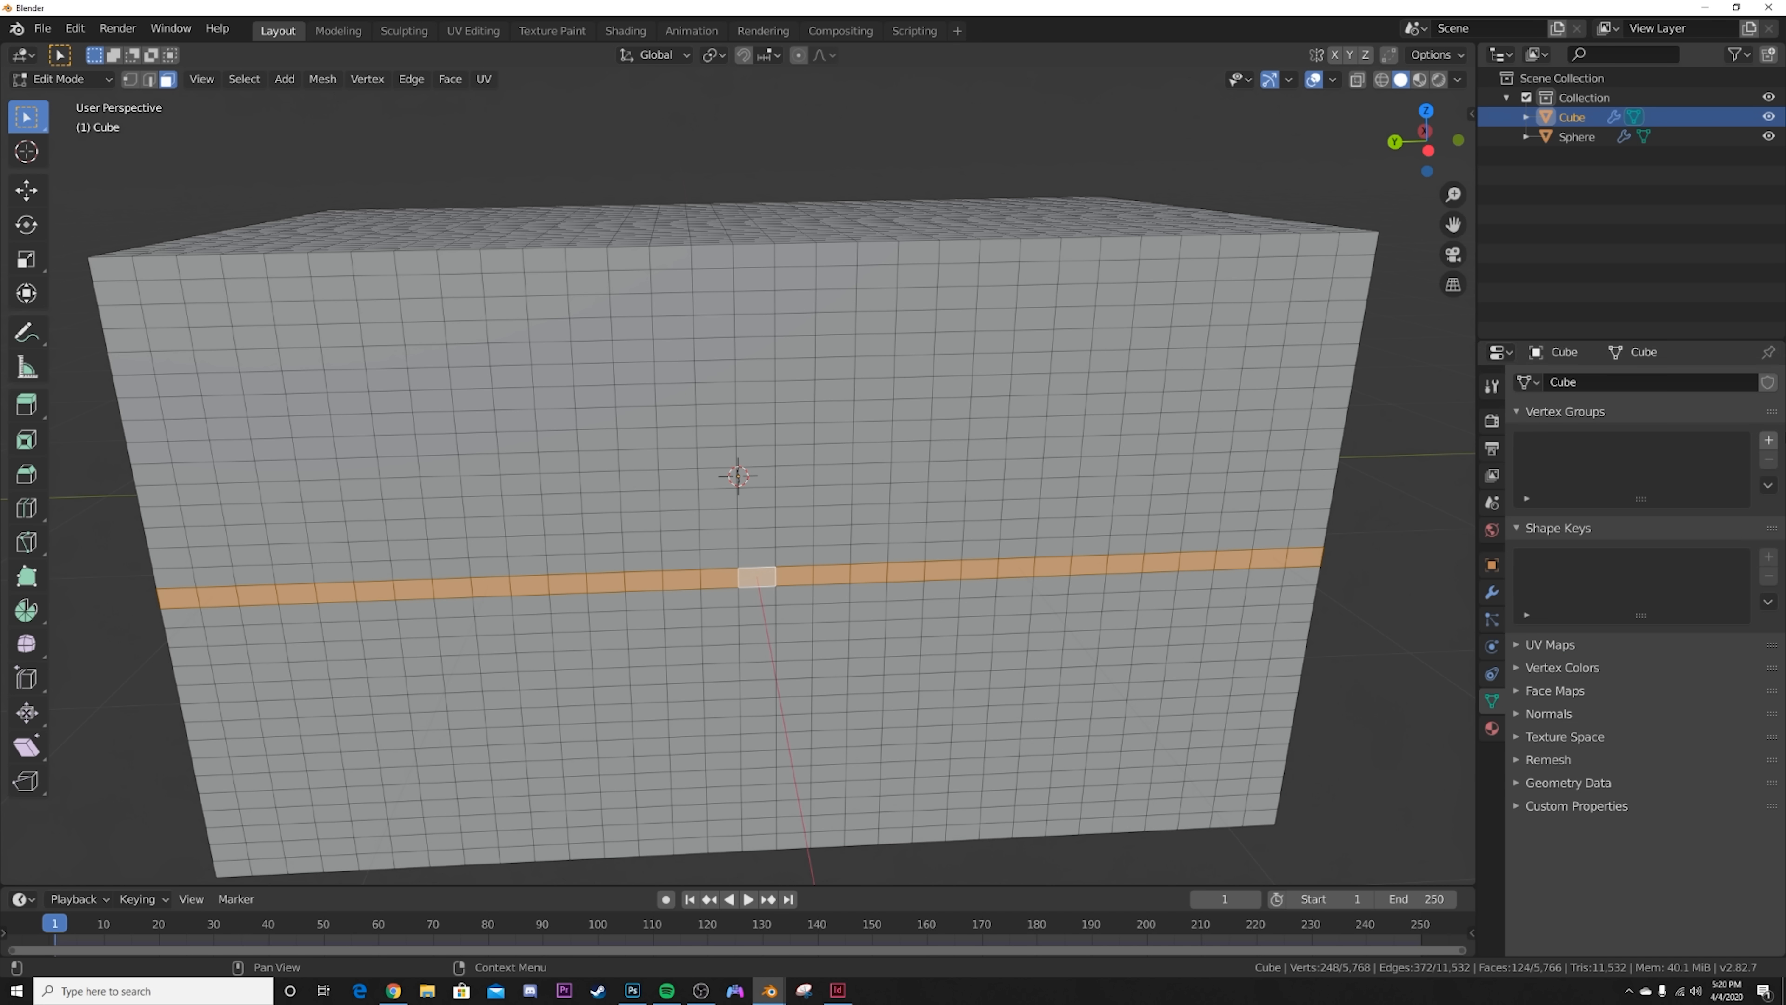
{"action": "left_click", "coordinate": [1768, 439]}
{"action": "left_click", "coordinate": [1542, 563]}
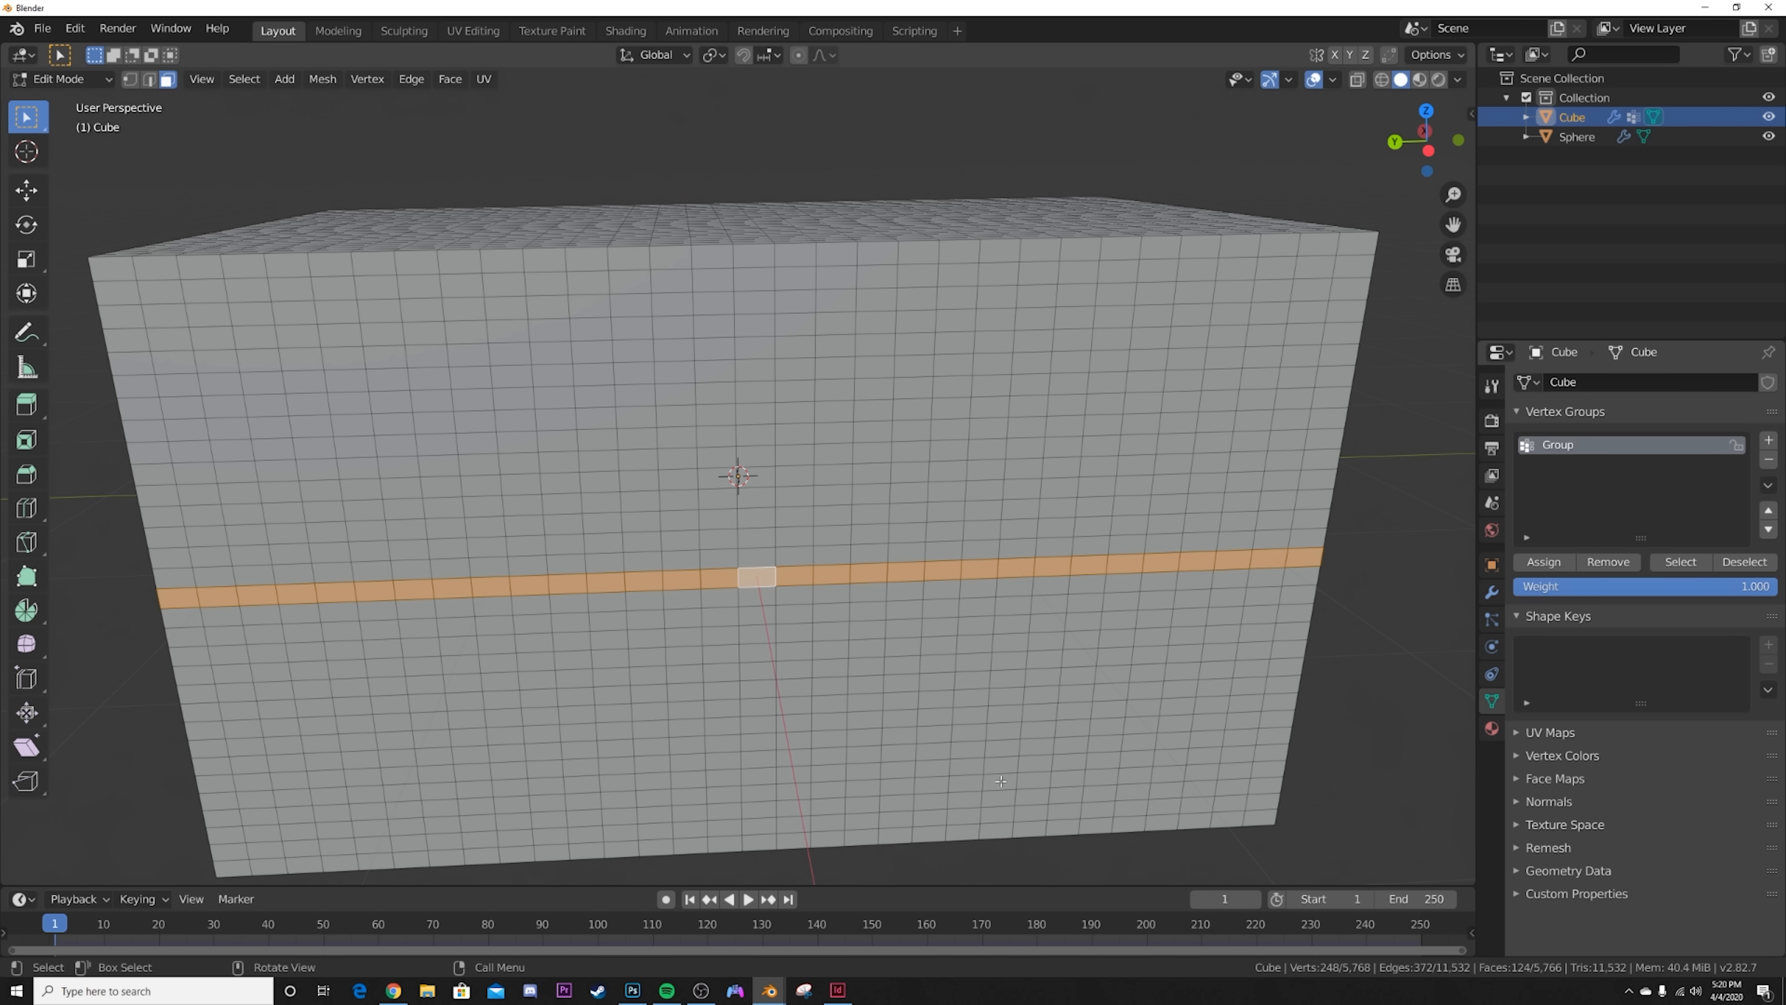
{"action": "key", "text": "Tab"}
{"action": "middle_click_drag", "start_coordinate": [989, 470], "coordinate": [1036, 490]}
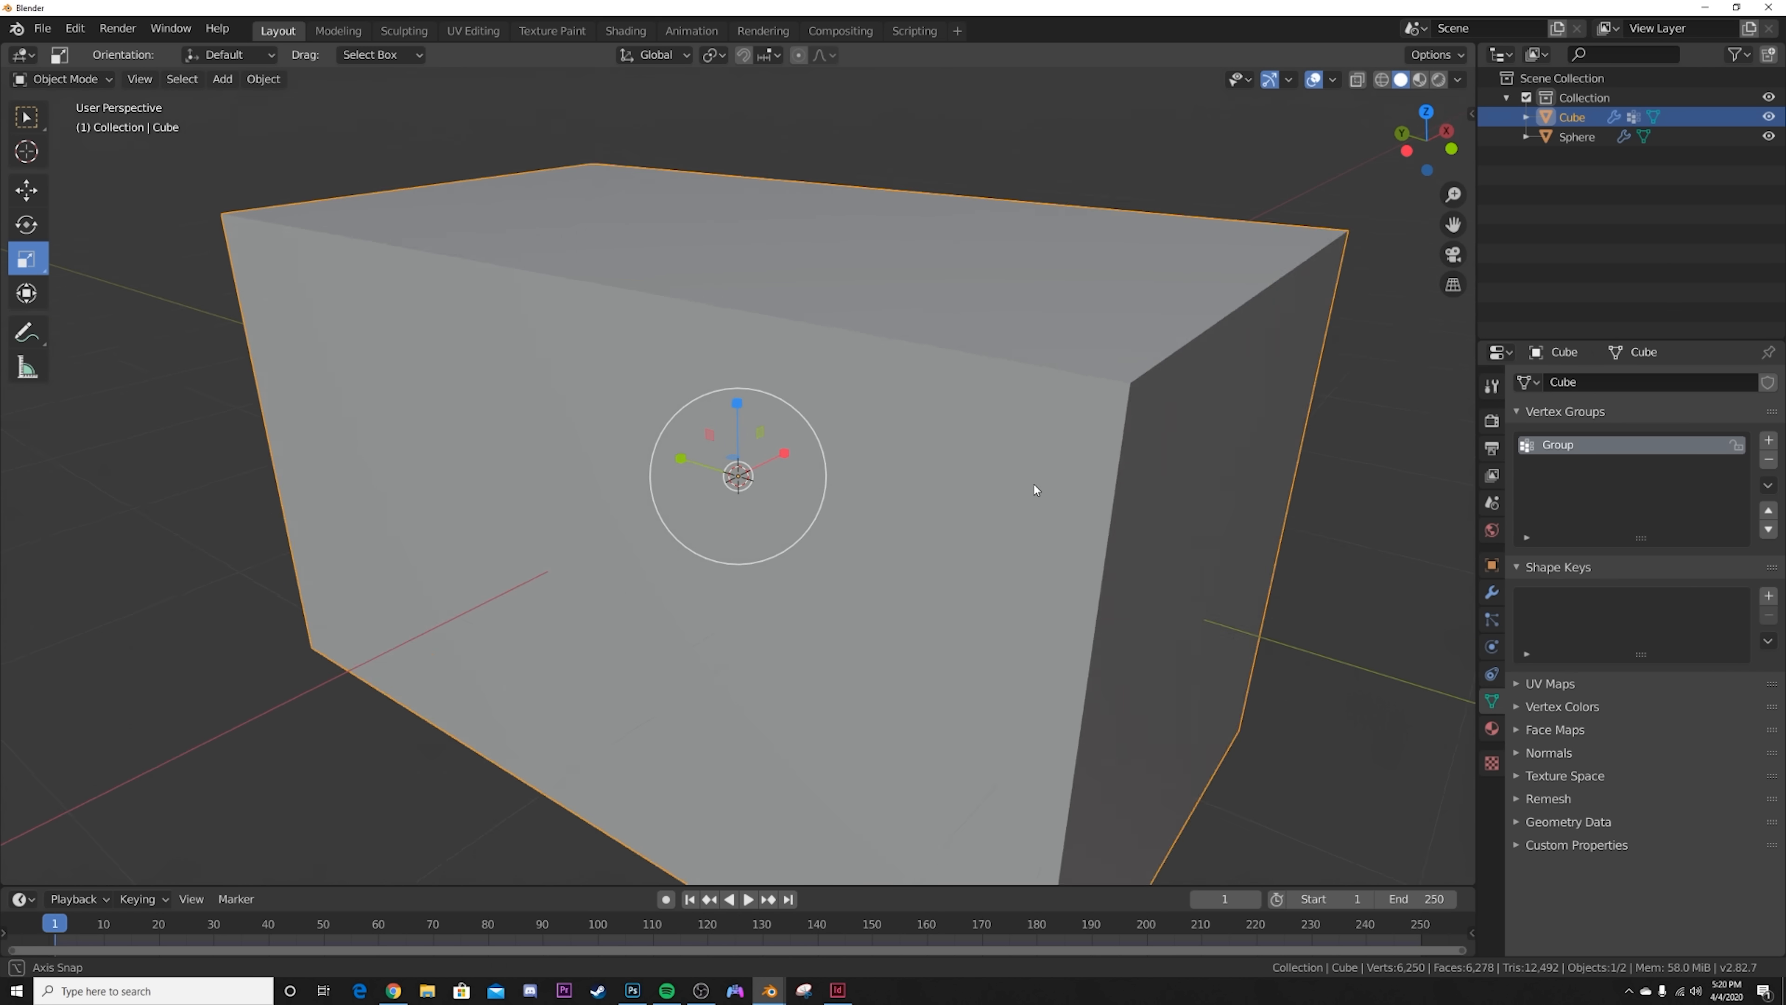
{"action": "scroll", "coordinate": [1036, 490], "scroll_direction": "down", "scroll_amount": 4}
Step: Set the vertex group "Group" as the Pin Group in the cloth's Shape settings
{"action": "left_click", "coordinate": [1491, 646]}
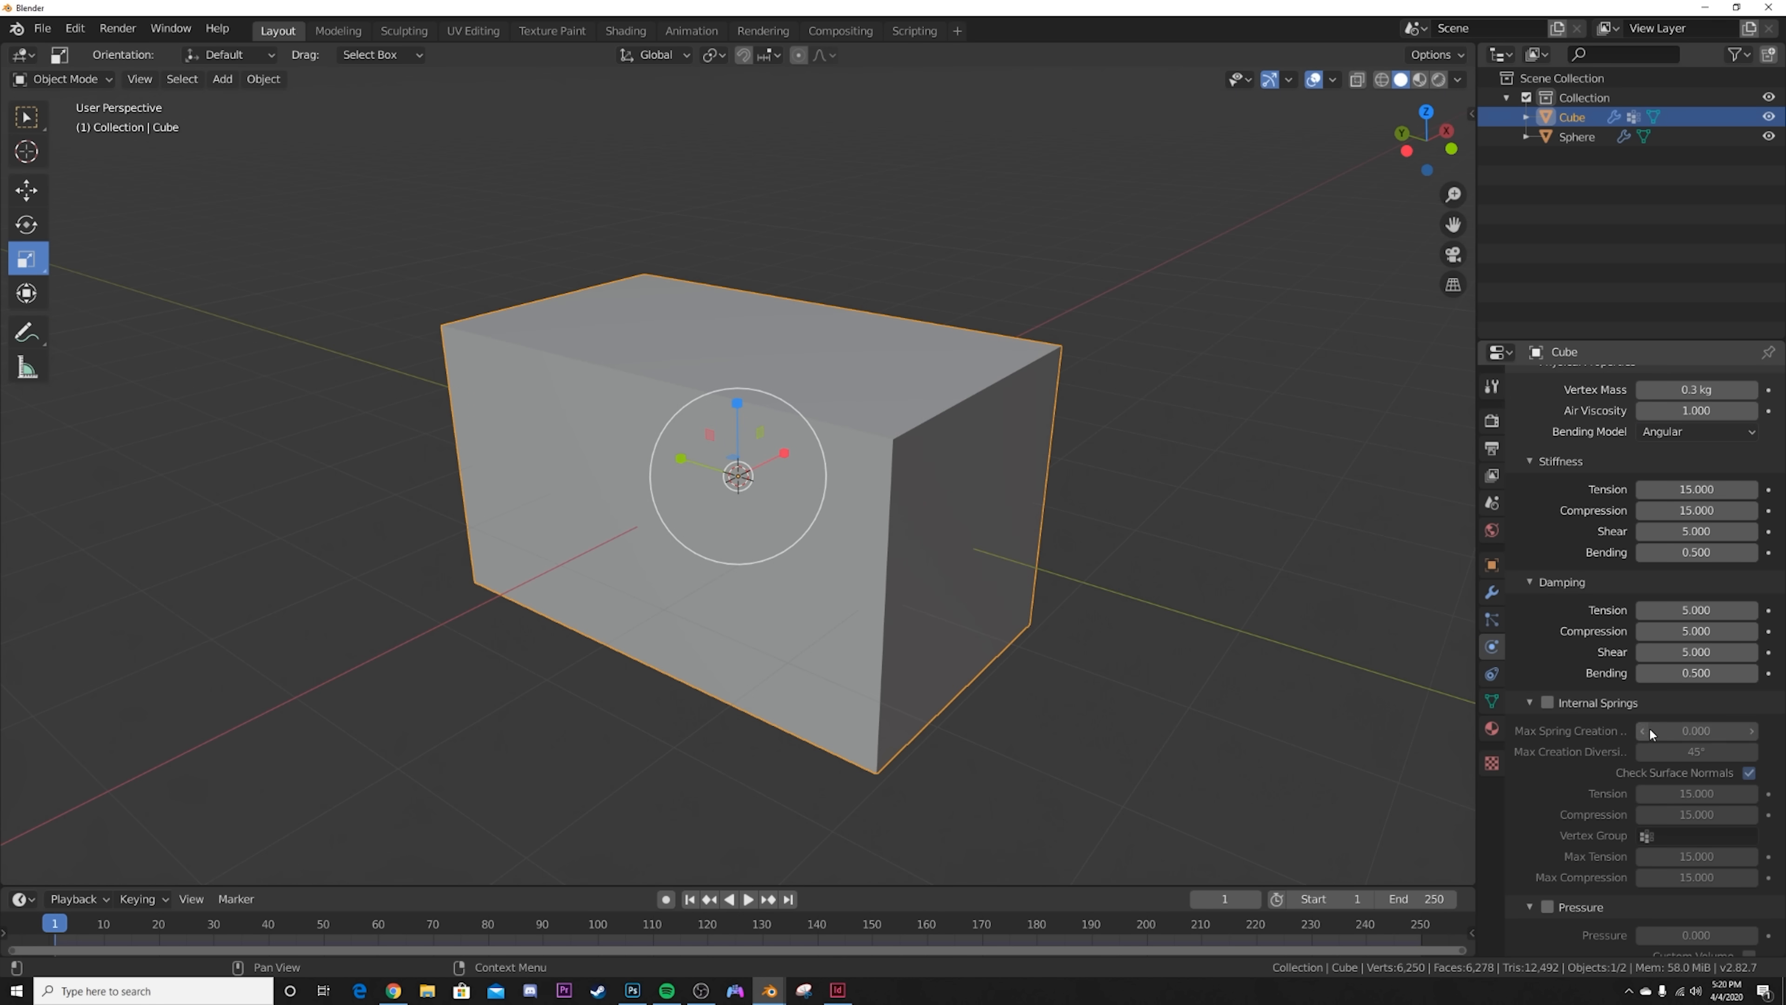
{"action": "scroll", "coordinate": [1535, 738], "scroll_direction": "down", "scroll_amount": 5}
{"action": "left_click", "coordinate": [1556, 878]}
{"action": "scroll", "coordinate": [1556, 878], "scroll_direction": "down", "scroll_amount": 3}
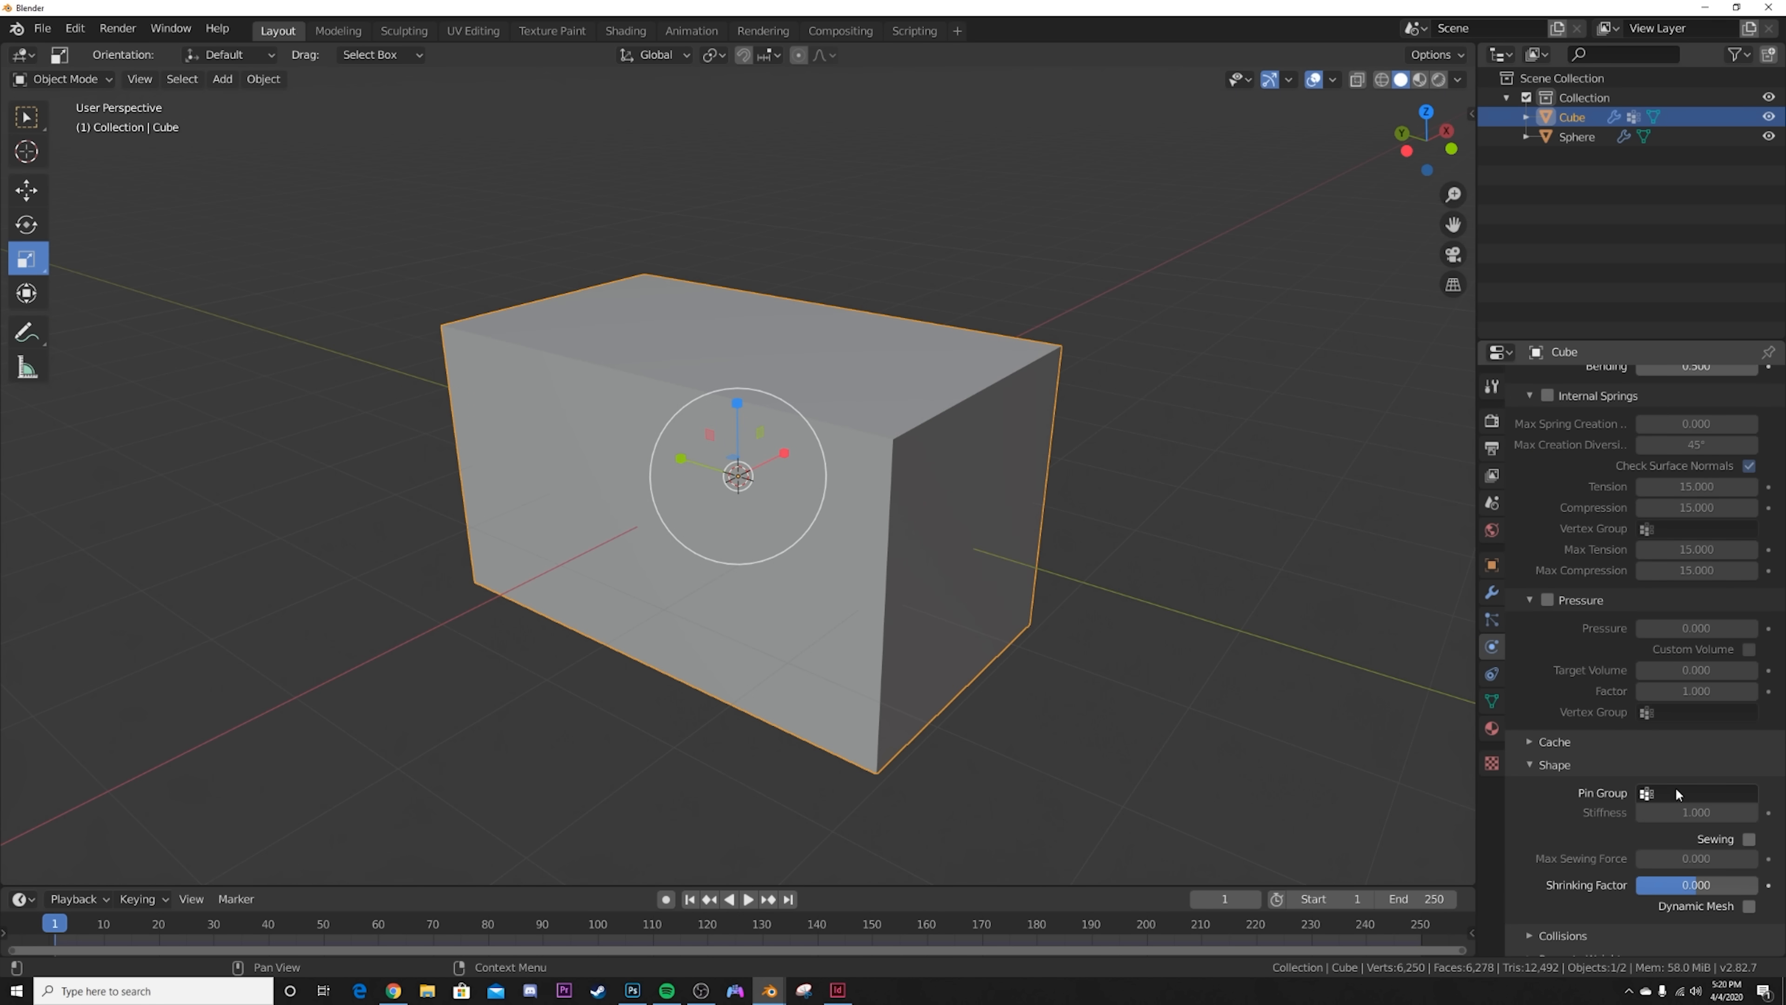
{"action": "left_click", "coordinate": [1702, 793]}
{"action": "left_click", "coordinate": [1592, 593]}
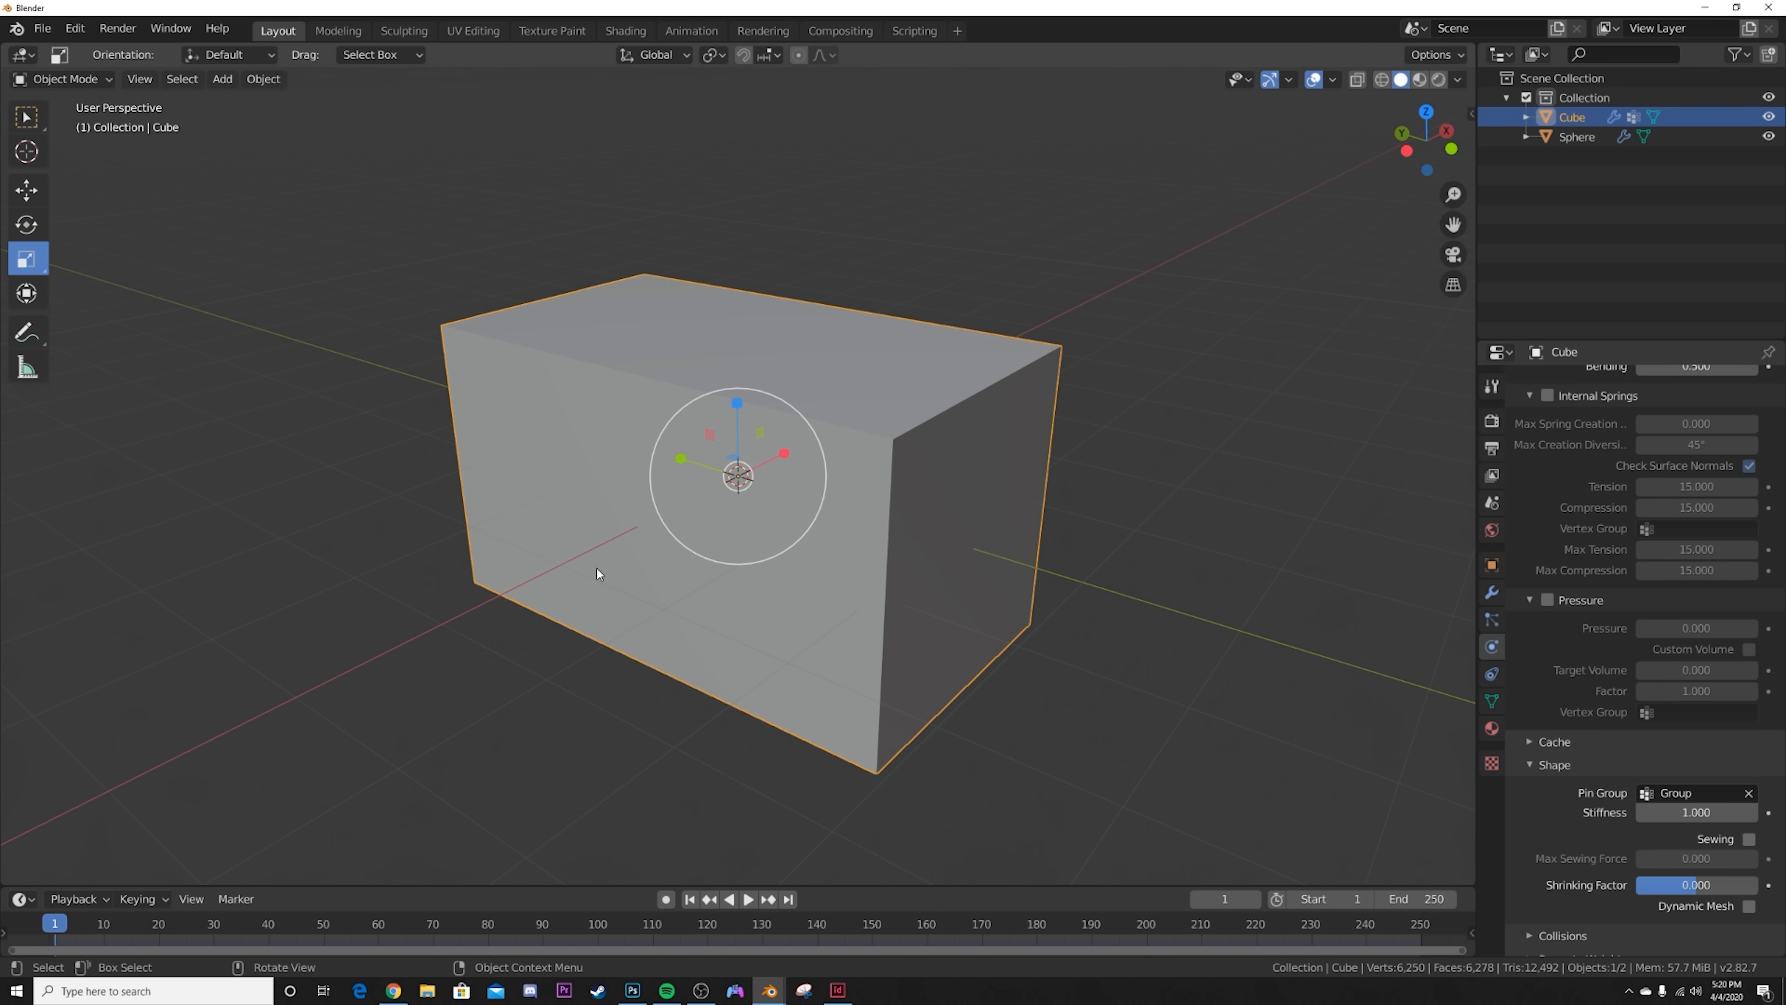
Step: Set the cloth's Quality Steps to 10
{"action": "scroll", "coordinate": [1702, 528], "scroll_direction": "up", "scroll_amount": 10}
{"action": "left_click", "coordinate": [1703, 525]}
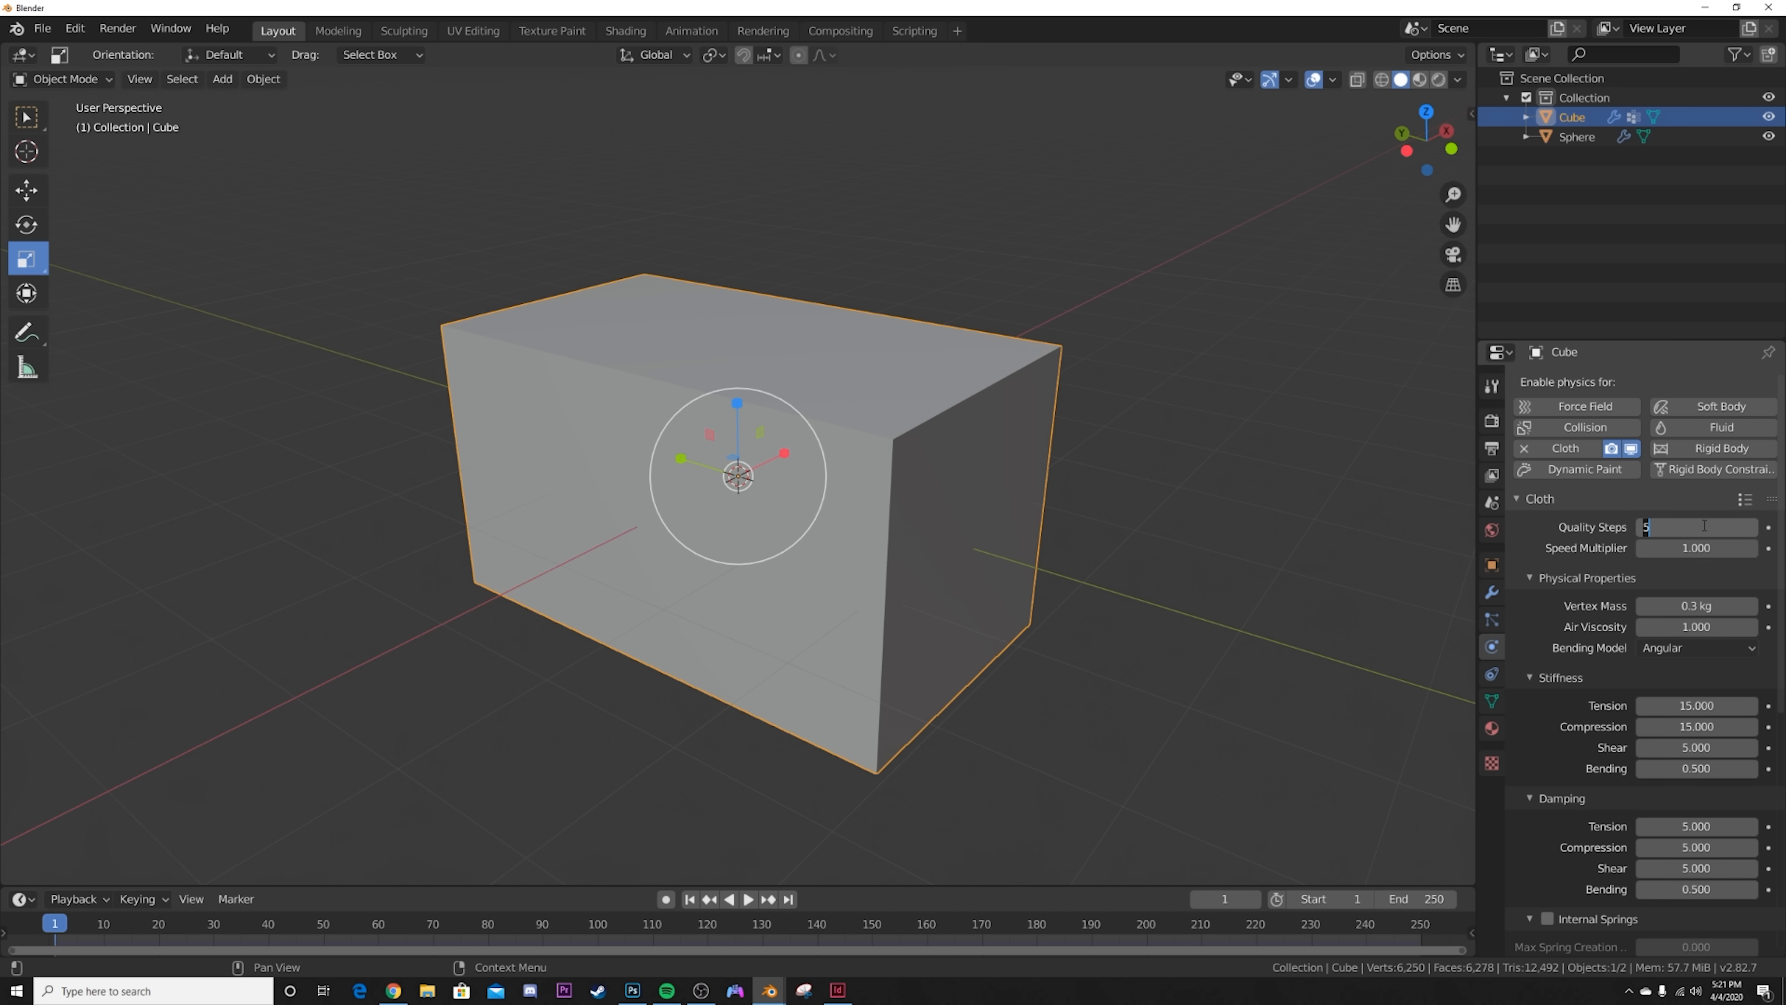
{"action": "type", "text": "10"}
{"action": "key", "text": "Return"}
Step: Enable cloth Pressure on the cube and keyframe its value of 0 at frame 1
{"action": "scroll", "coordinate": [1614, 729], "scroll_direction": "down", "scroll_amount": 10}
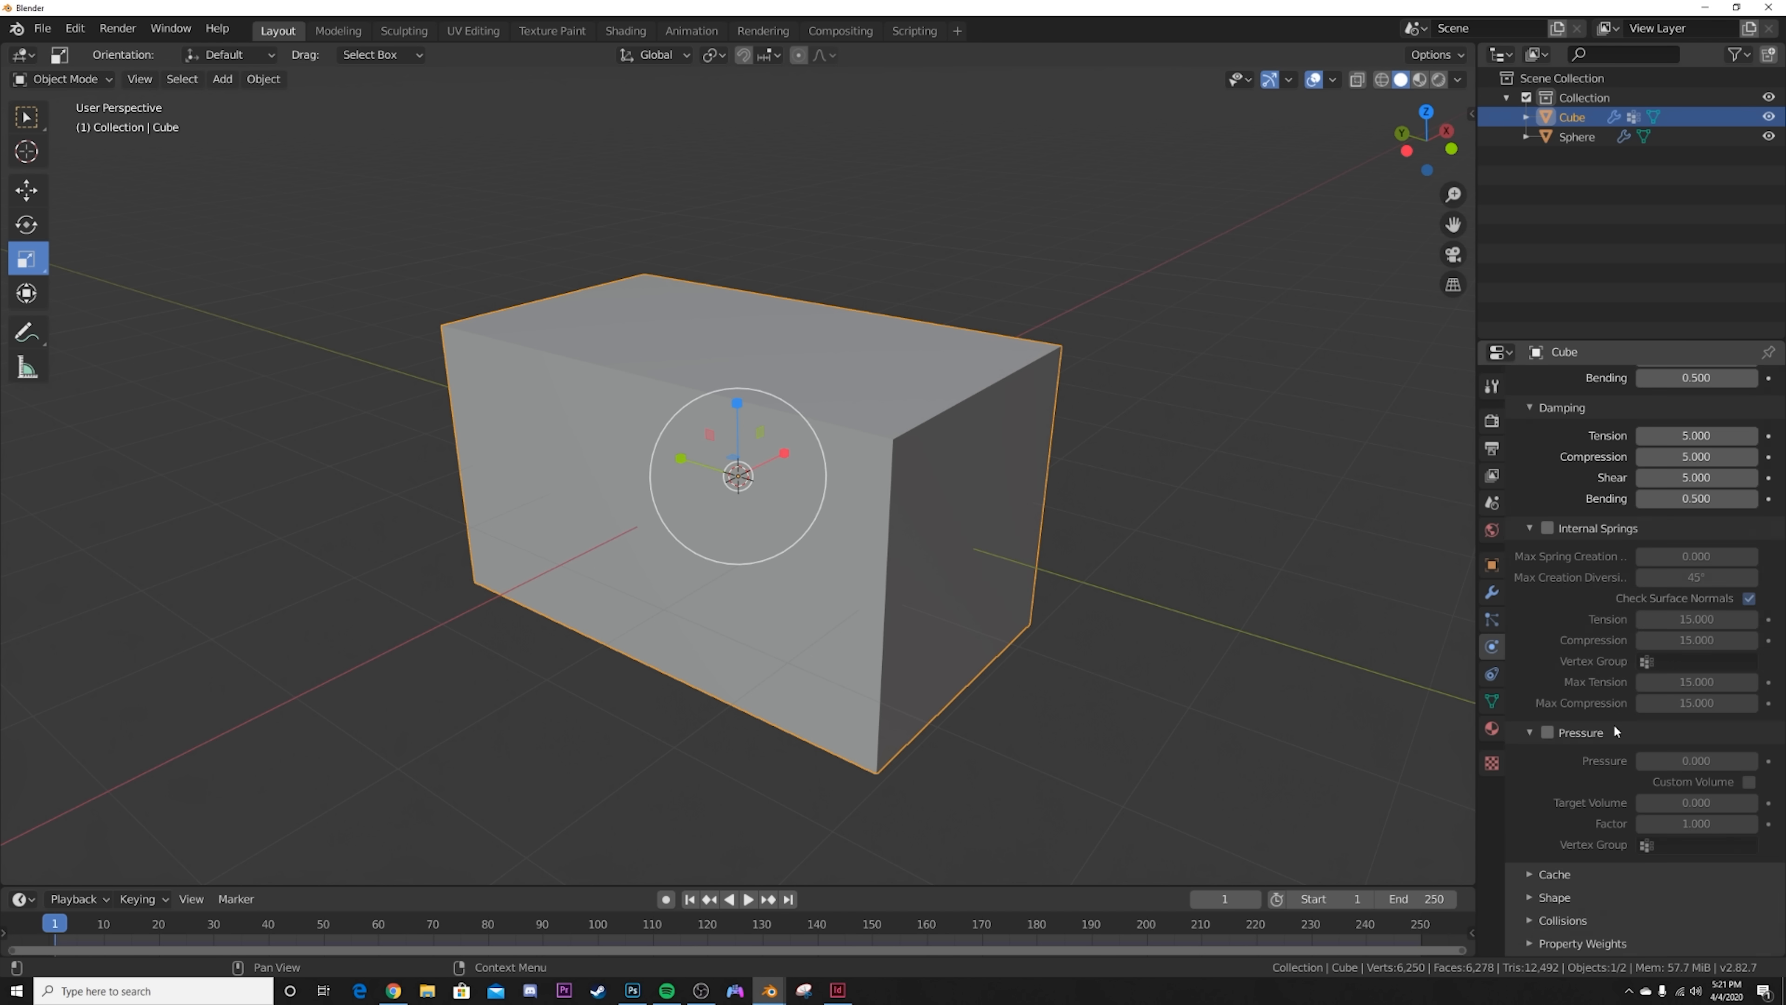
{"action": "left_click", "coordinate": [1546, 711]}
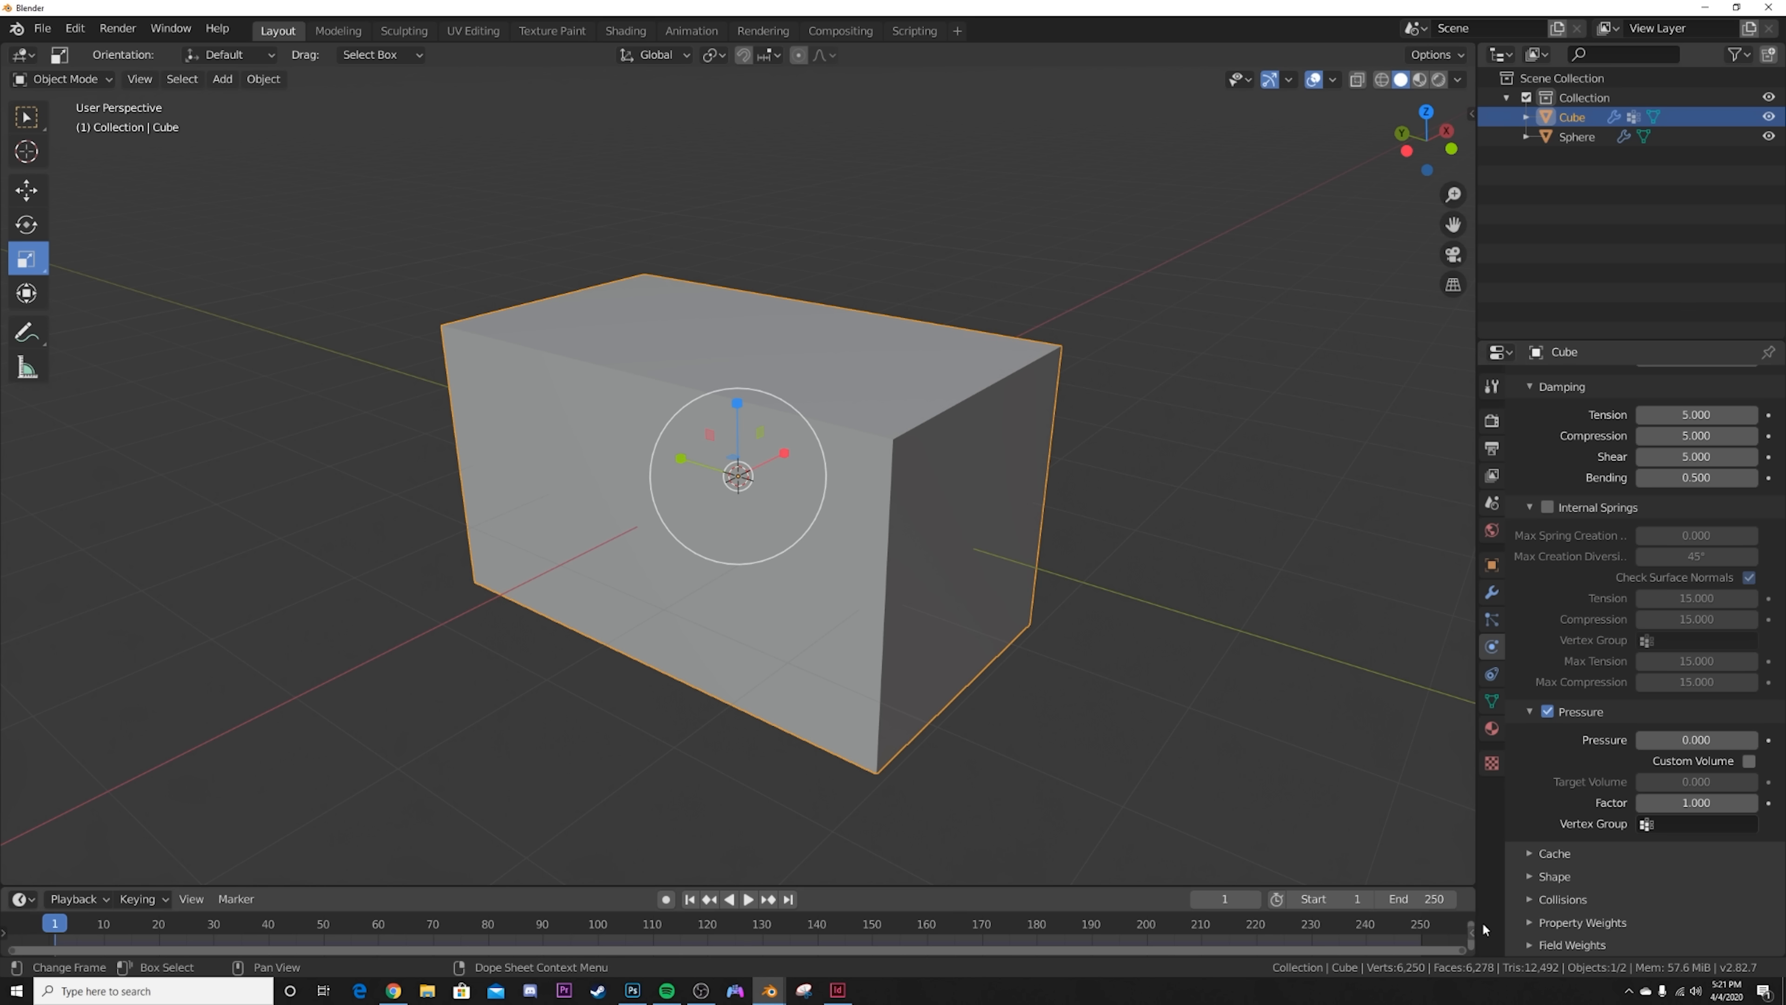
{"action": "left_click", "coordinate": [1768, 742]}
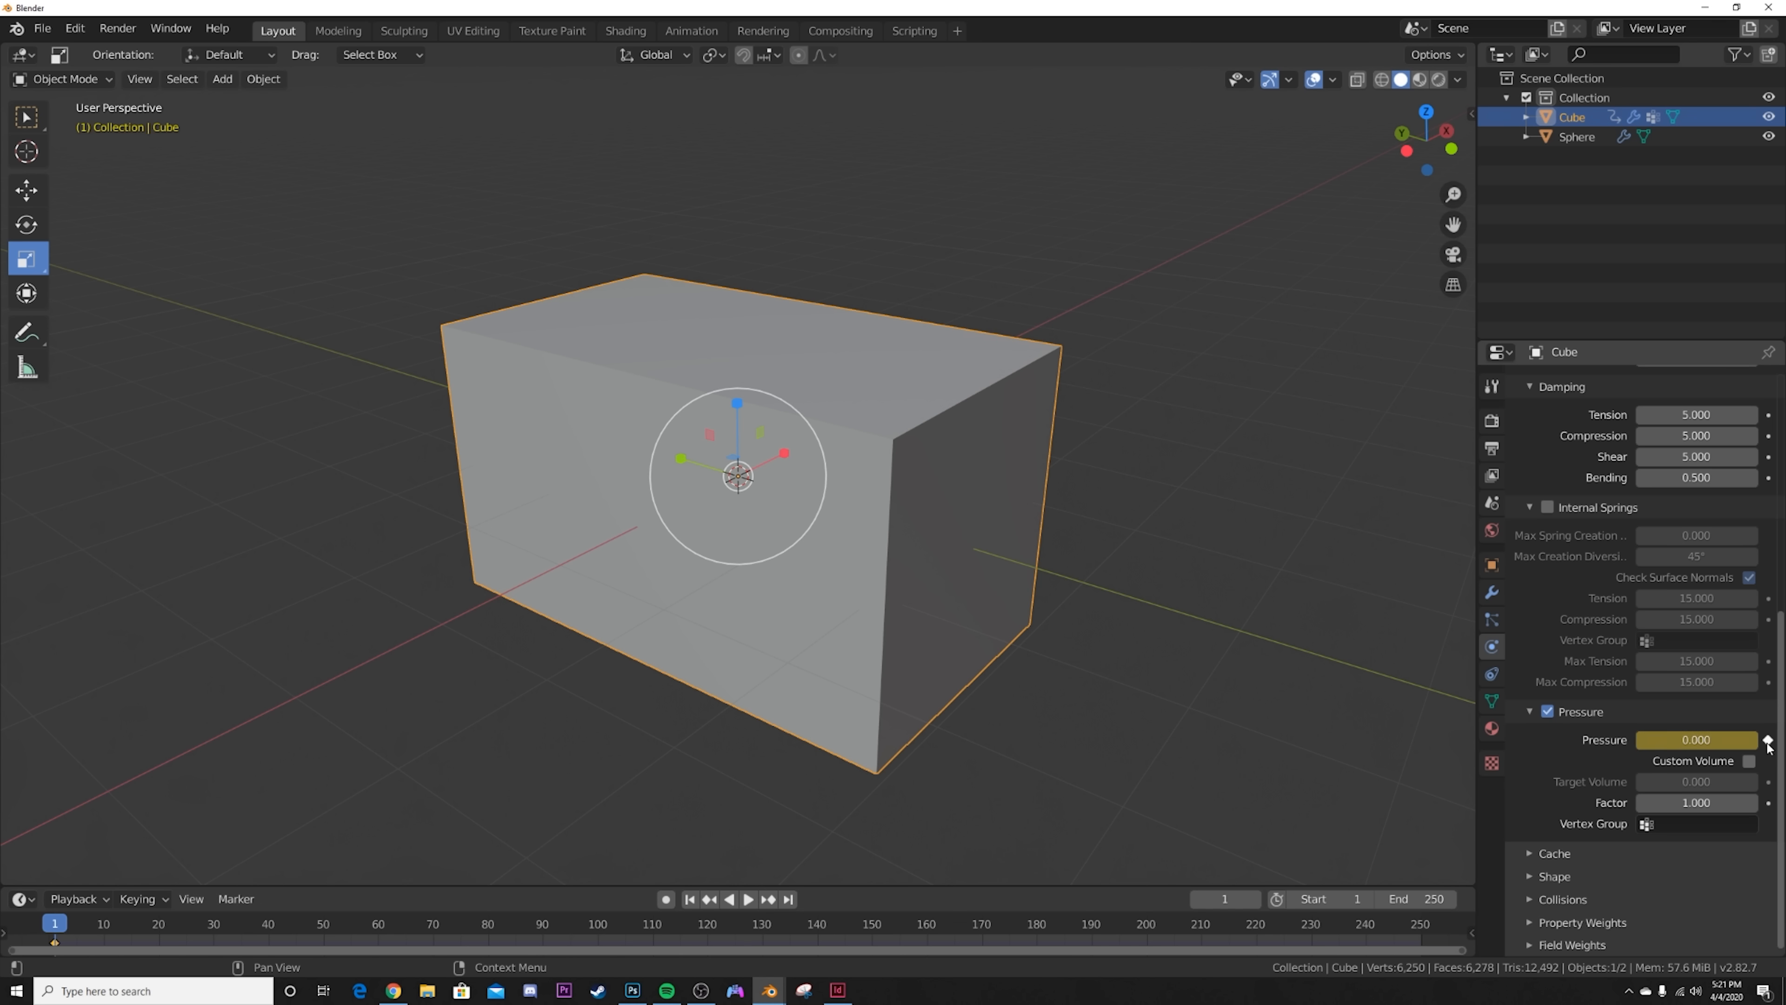
Step: Keyframe the cube's cloth Pressure at -150 on frame 20
{"action": "left_click", "coordinate": [158, 923]}
{"action": "left_click", "coordinate": [1702, 738]}
{"action": "type", "text": "-15"}
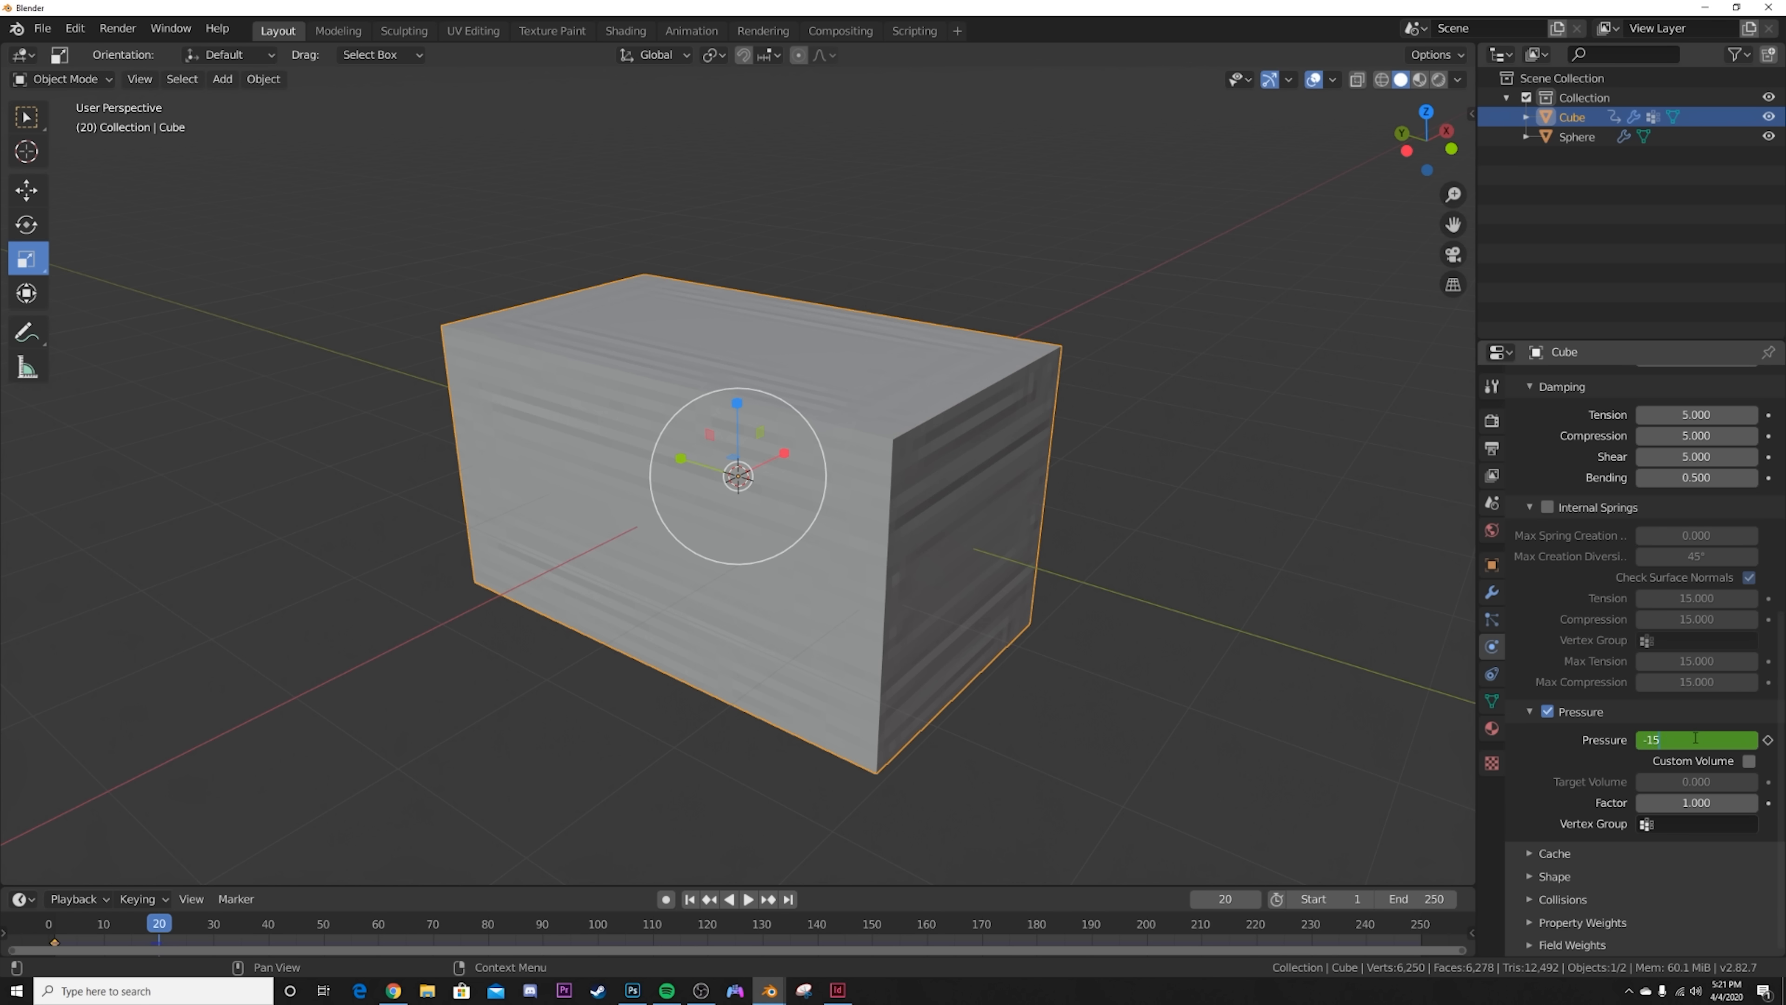
{"action": "type", "text": "0"}
{"action": "key", "text": "Return"}
{"action": "left_click", "coordinate": [1768, 739]}
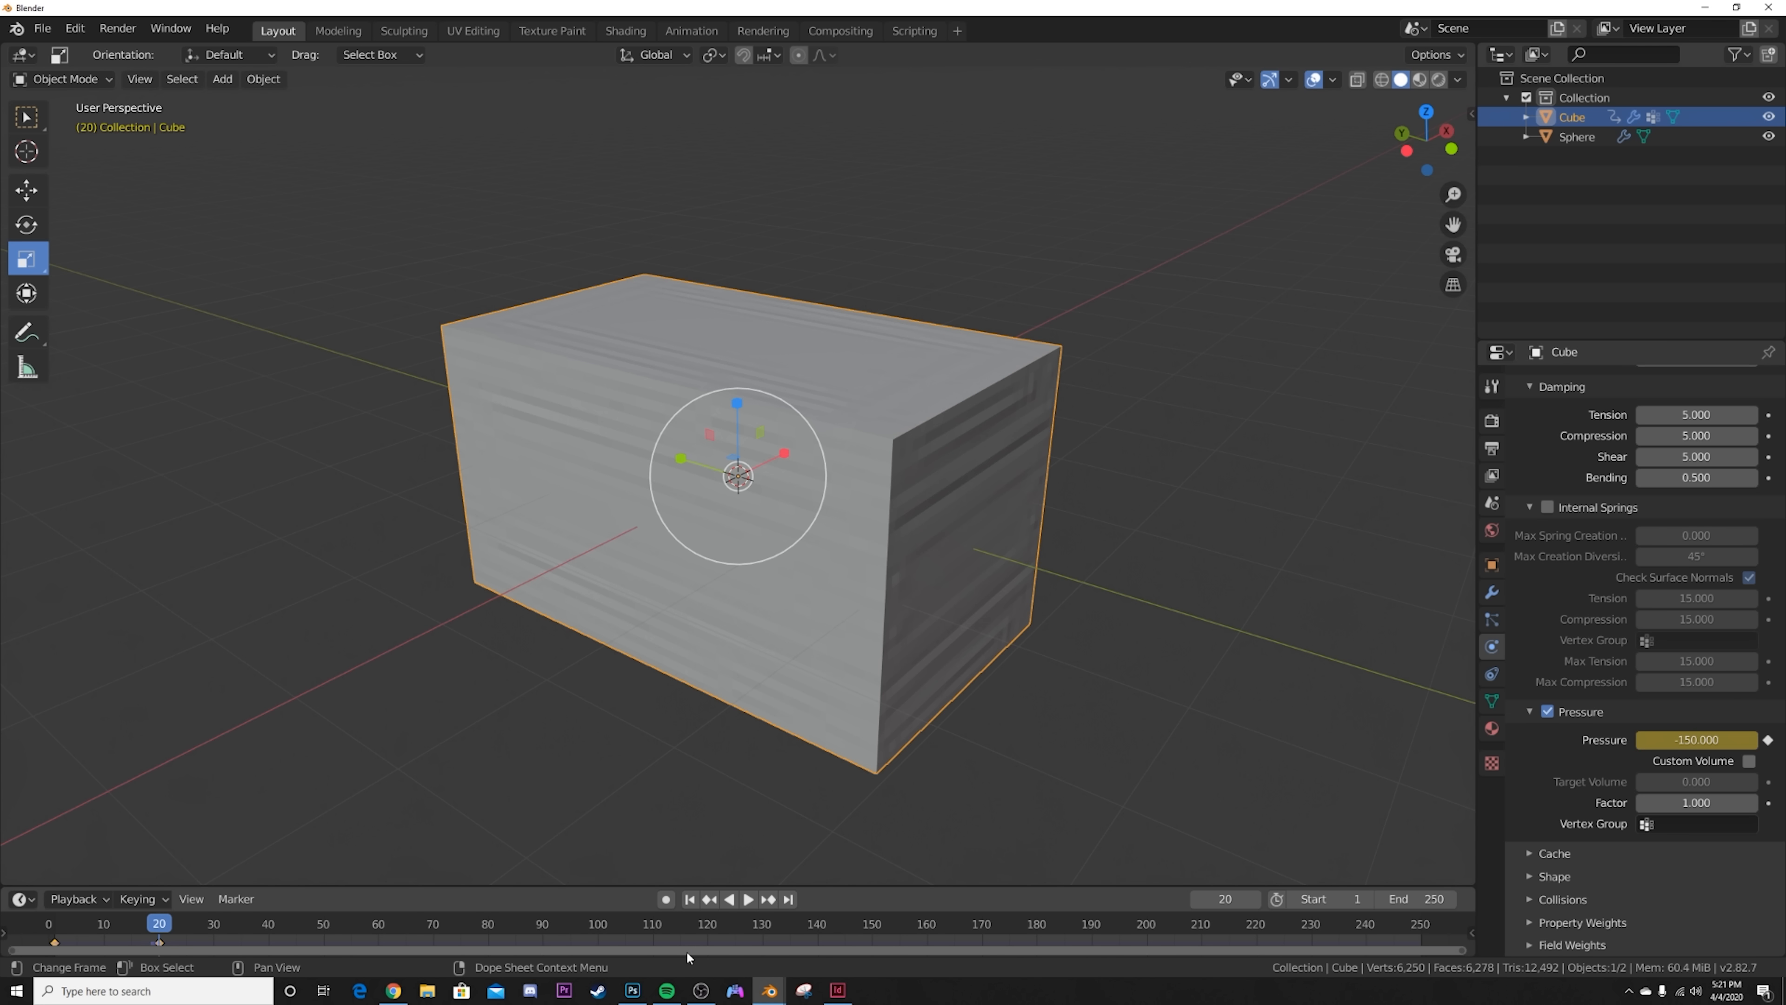
Step: Back at frame 1, set the cloth's Collisions Quality to 5 and enable Self Collisions
{"action": "left_click", "coordinate": [689, 900]}
{"action": "left_click", "coordinate": [1562, 899]}
{"action": "scroll", "coordinate": [1577, 897], "scroll_direction": "down", "scroll_amount": 5}
{"action": "left_click", "coordinate": [1688, 760]}
{"action": "type", "text": "5"}
{"action": "key", "text": "Return"}
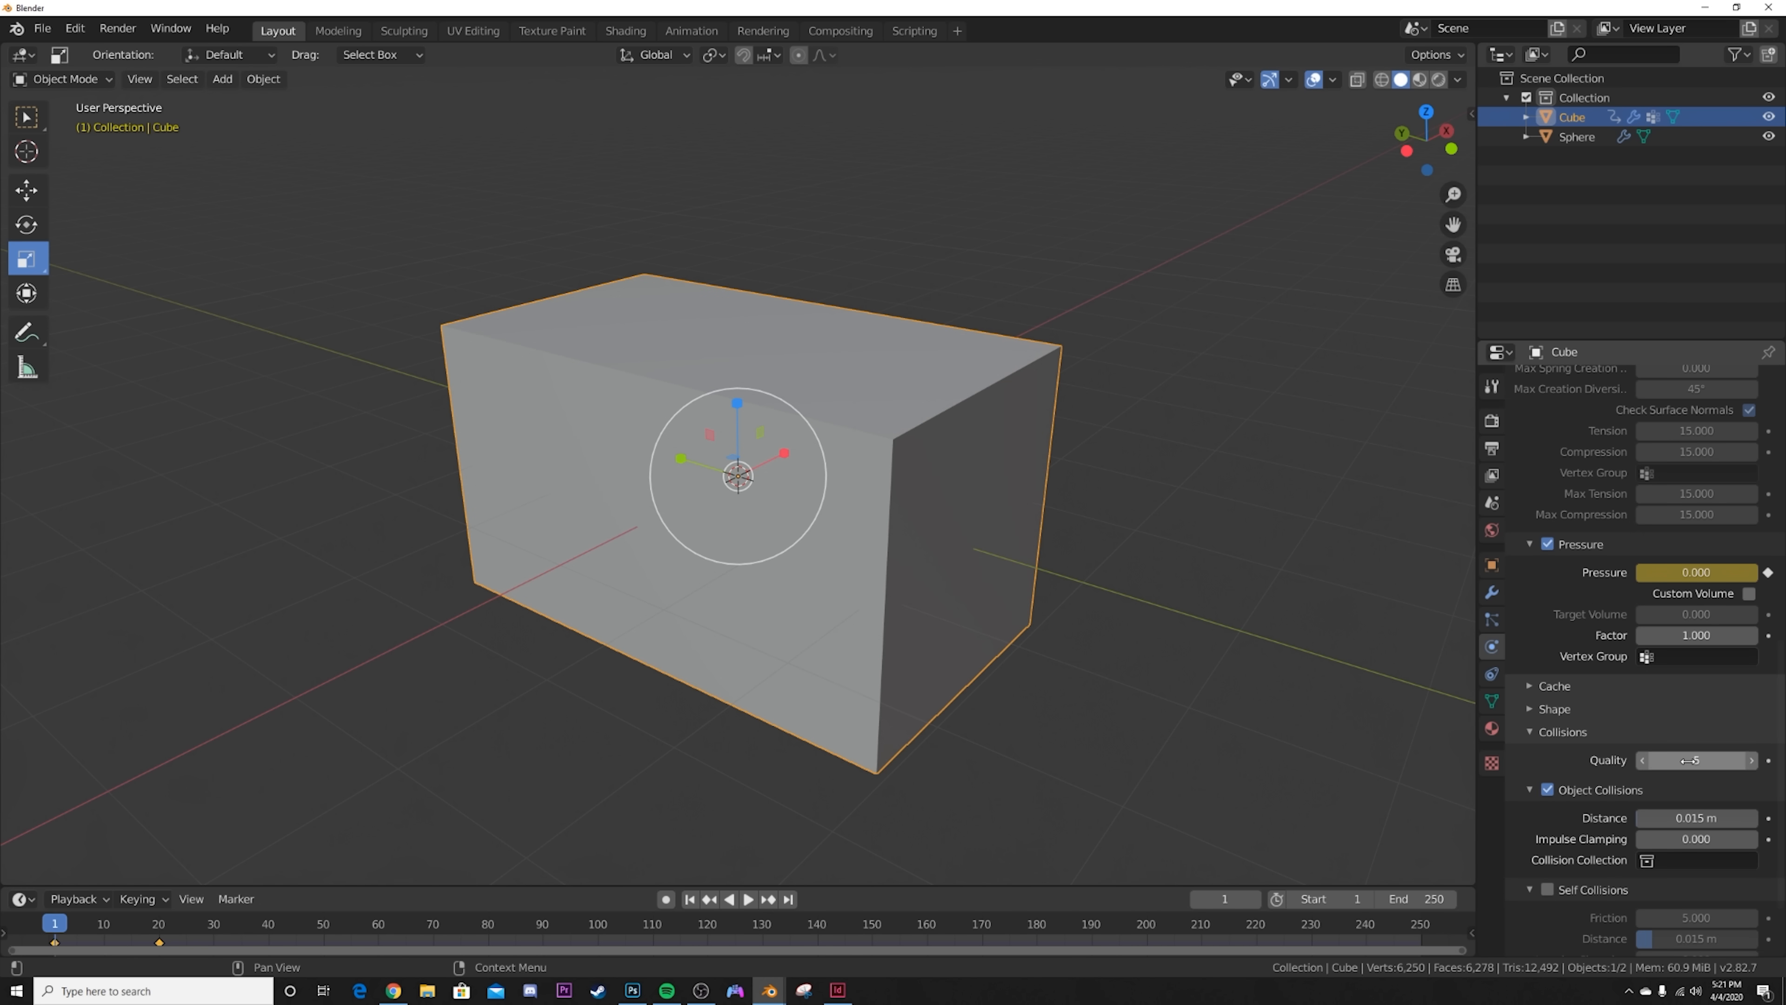
{"action": "left_click", "coordinate": [1546, 889]}
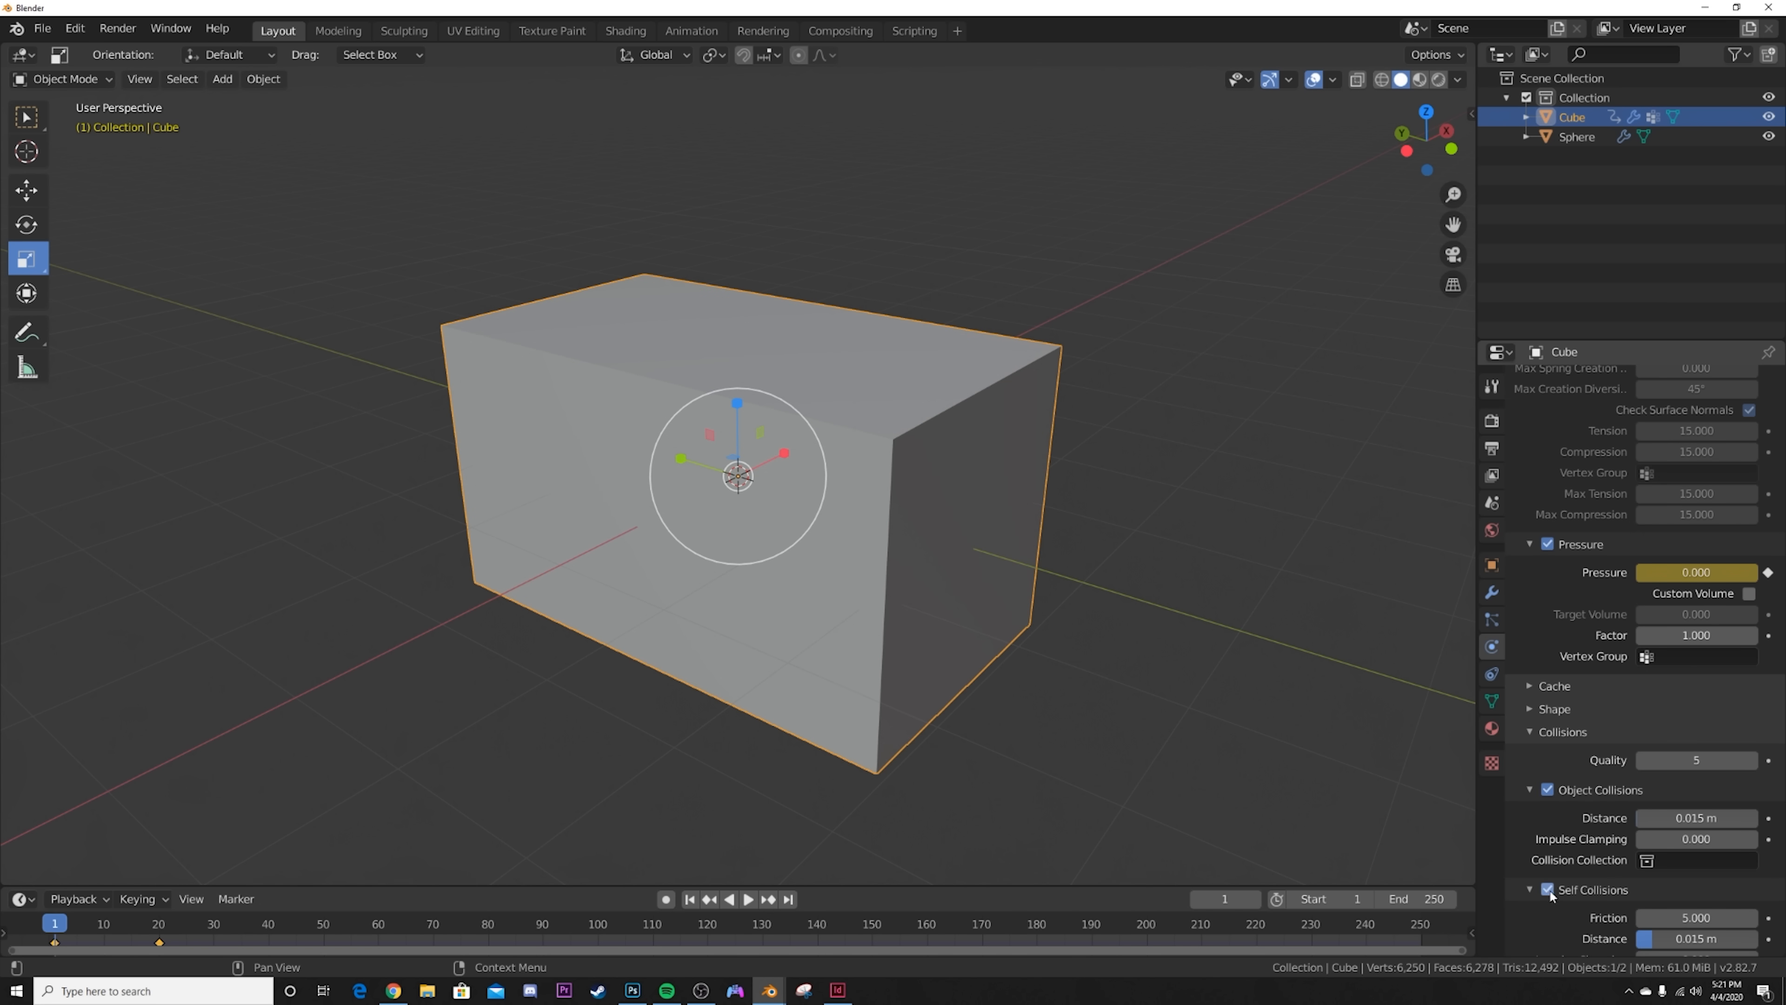
Step: Set the cloth cache's simulation End to frame 20 and bake the simulation
{"action": "left_click", "coordinate": [1584, 735]}
{"action": "left_click", "coordinate": [1553, 855]}
{"action": "scroll", "coordinate": [1652, 774], "scroll_direction": "down", "scroll_amount": 5}
{"action": "left_click", "coordinate": [1693, 721]}
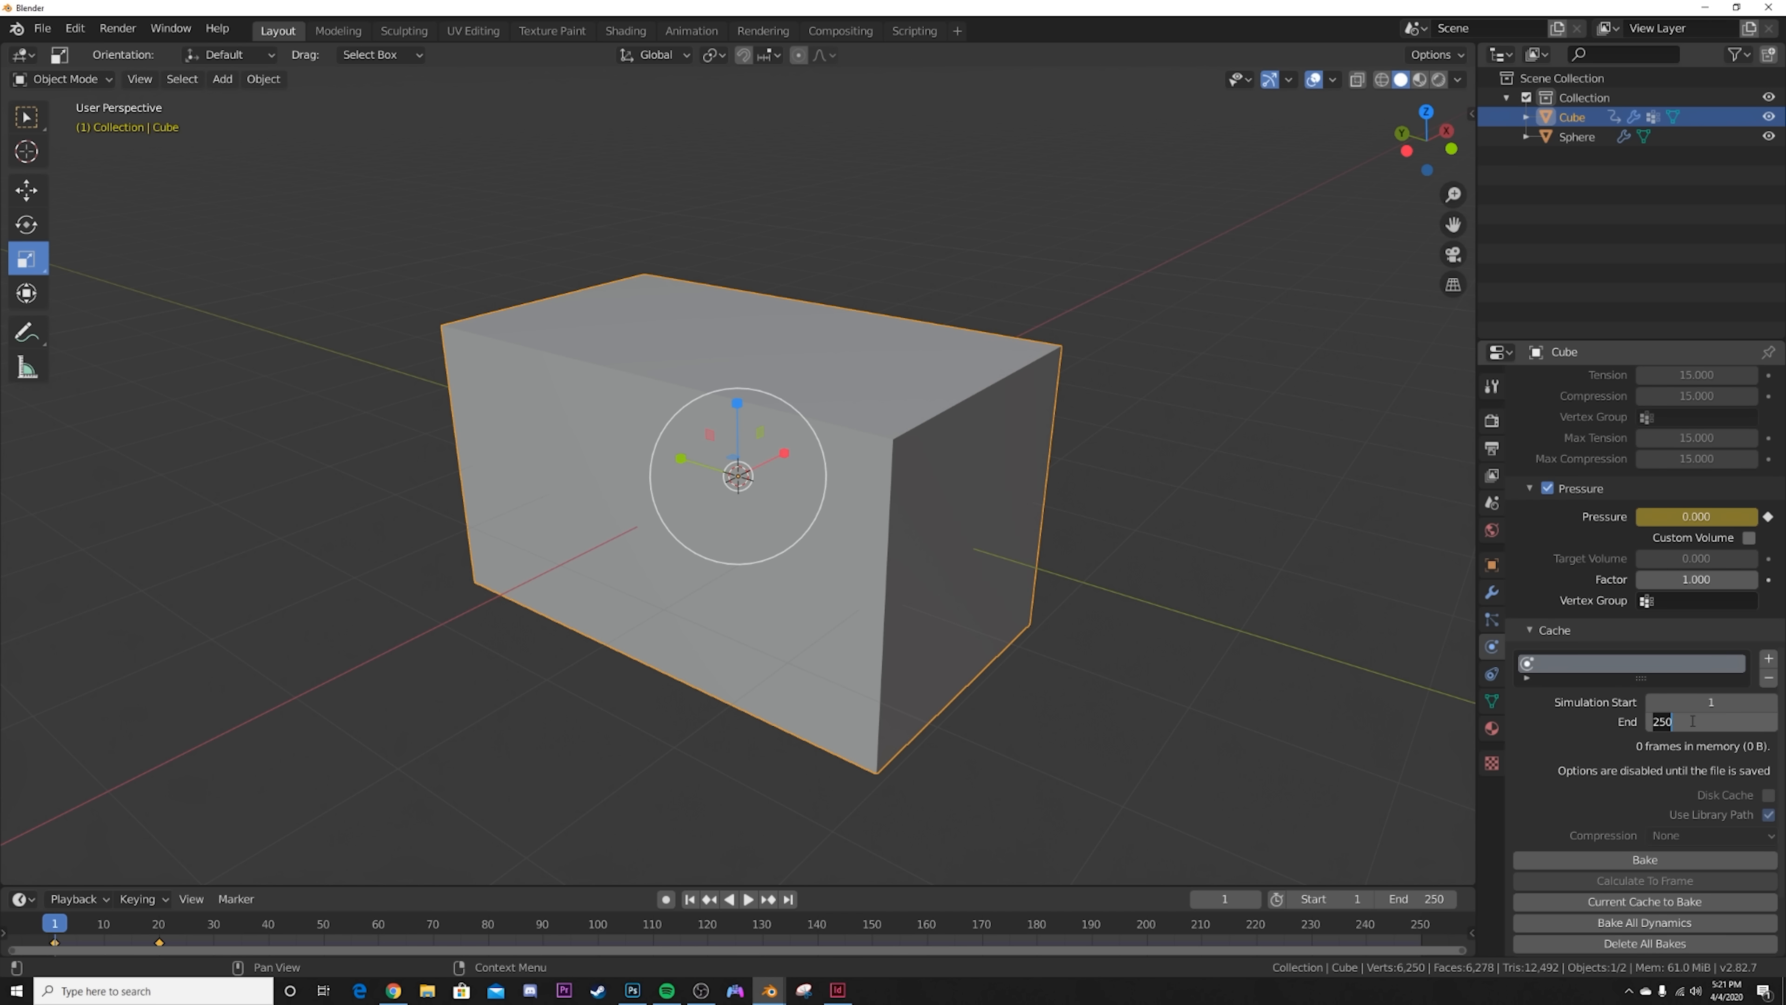
{"action": "type", "text": "20"}
{"action": "key", "text": "Return"}
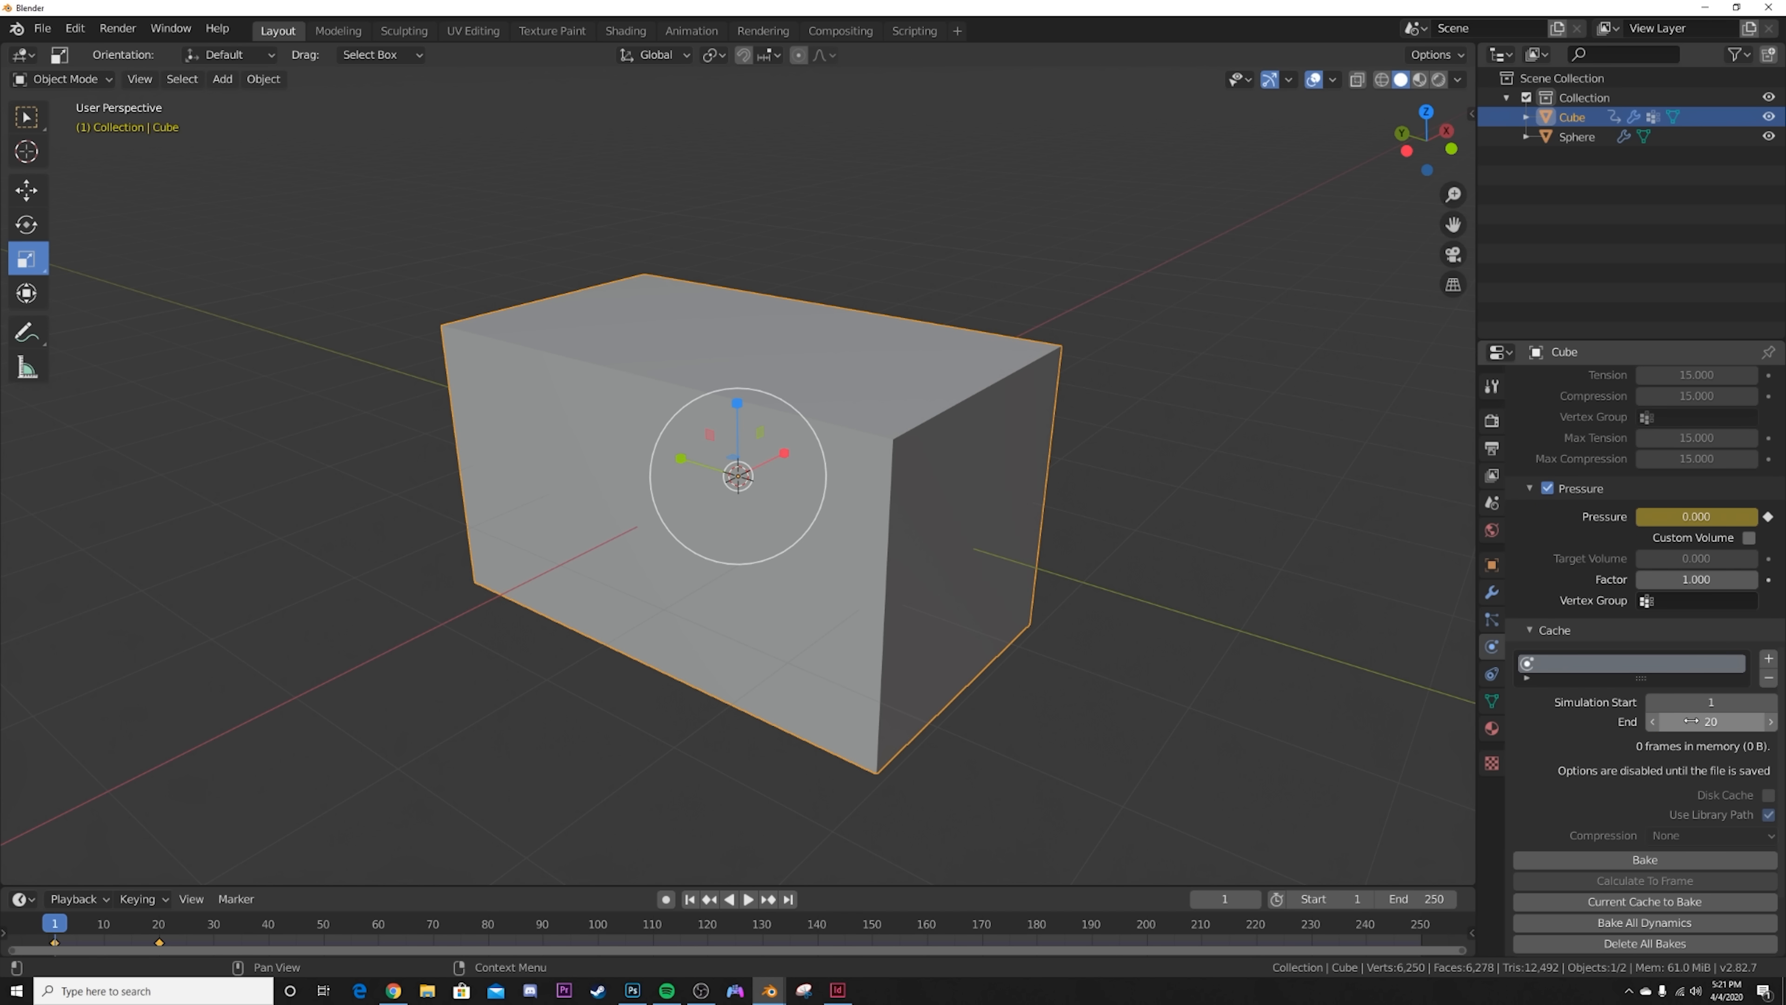
{"action": "left_click", "coordinate": [1687, 861]}
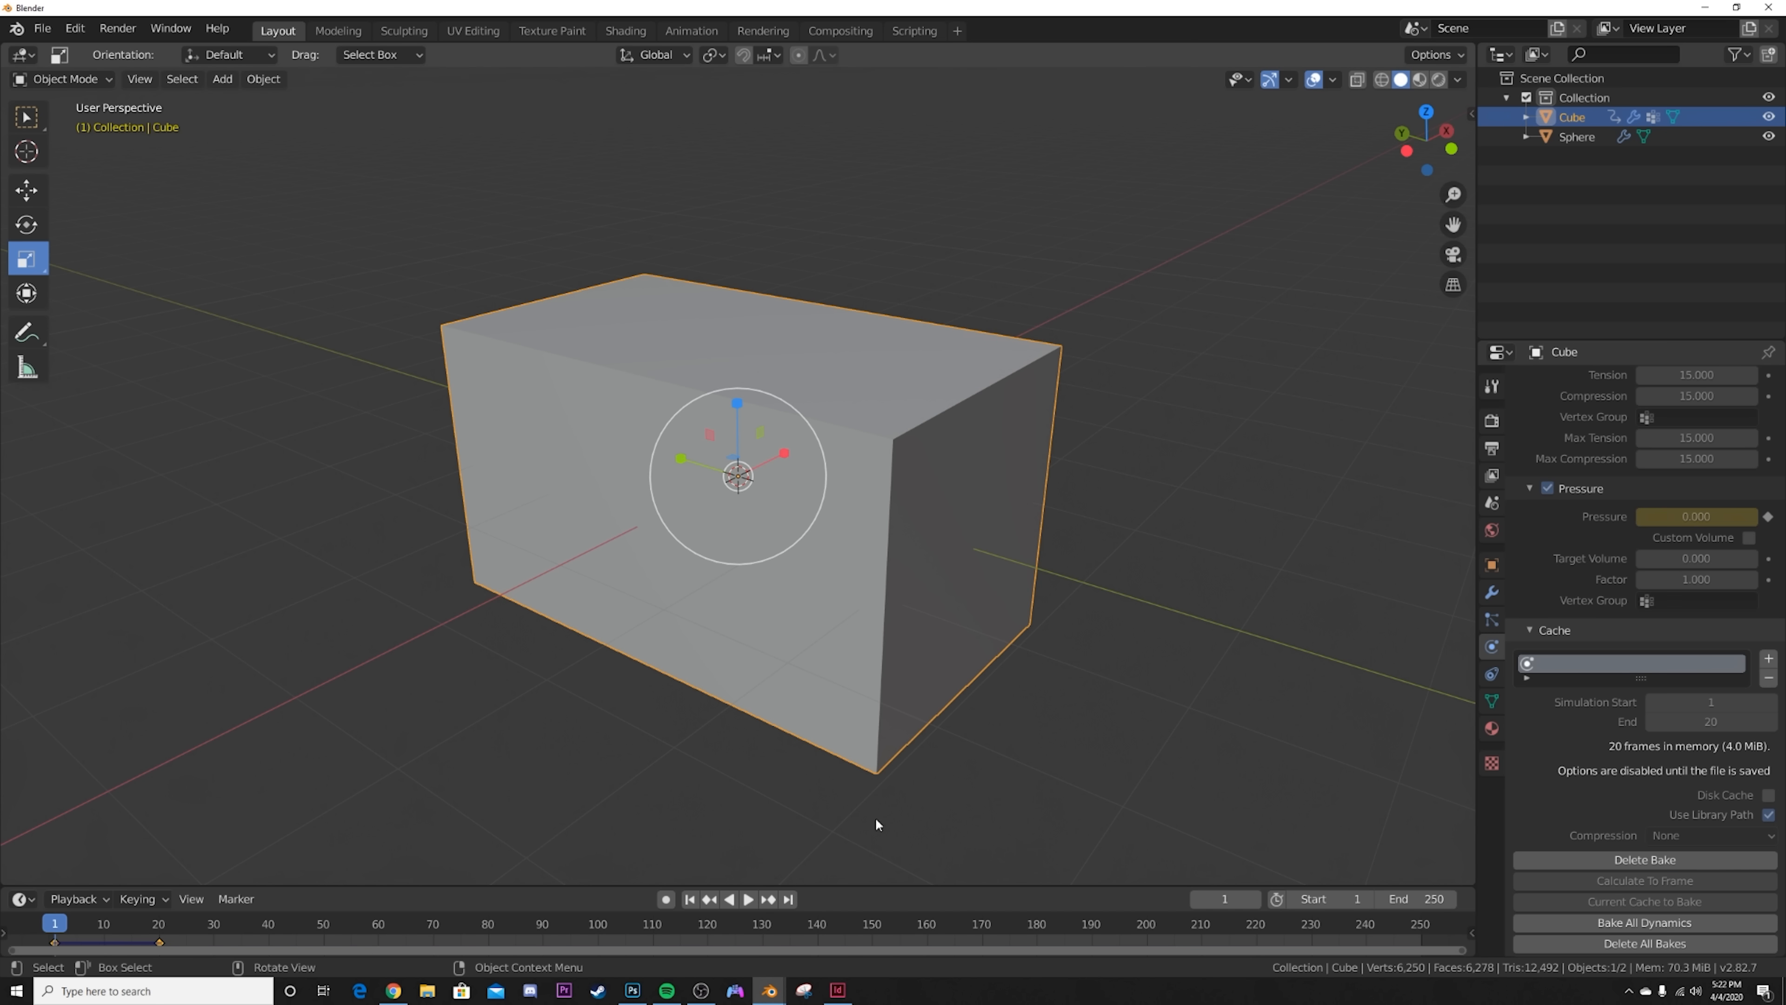
Step: Play the baked cloth simulation from the start and examine how the cube wraps around the sphere
{"action": "left_click", "coordinate": [748, 899]}
{"action": "left_click", "coordinate": [750, 899]}
{"action": "middle_click_drag", "start_coordinate": [793, 740], "coordinate": [871, 567]}
{"action": "scroll", "coordinate": [893, 656], "scroll_direction": "up", "scroll_amount": 3}
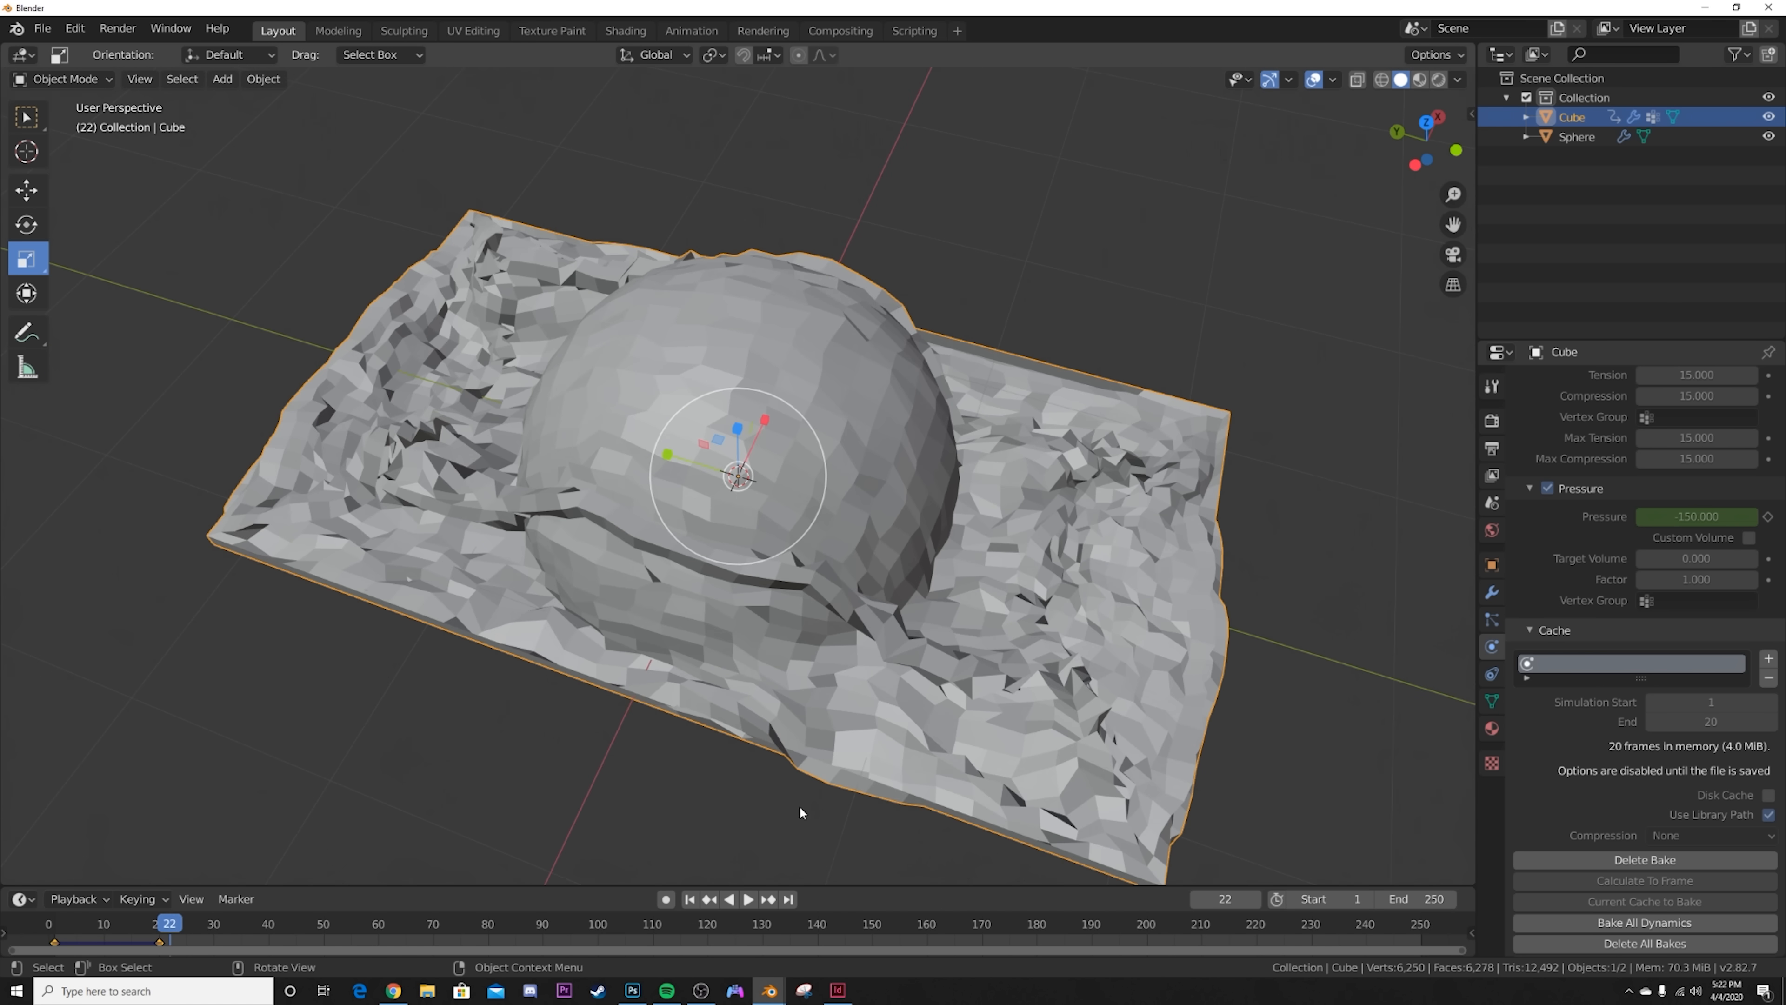
{"action": "left_click", "coordinate": [690, 900]}
{"action": "left_click", "coordinate": [750, 901]}
{"action": "left_click", "coordinate": [749, 900]}
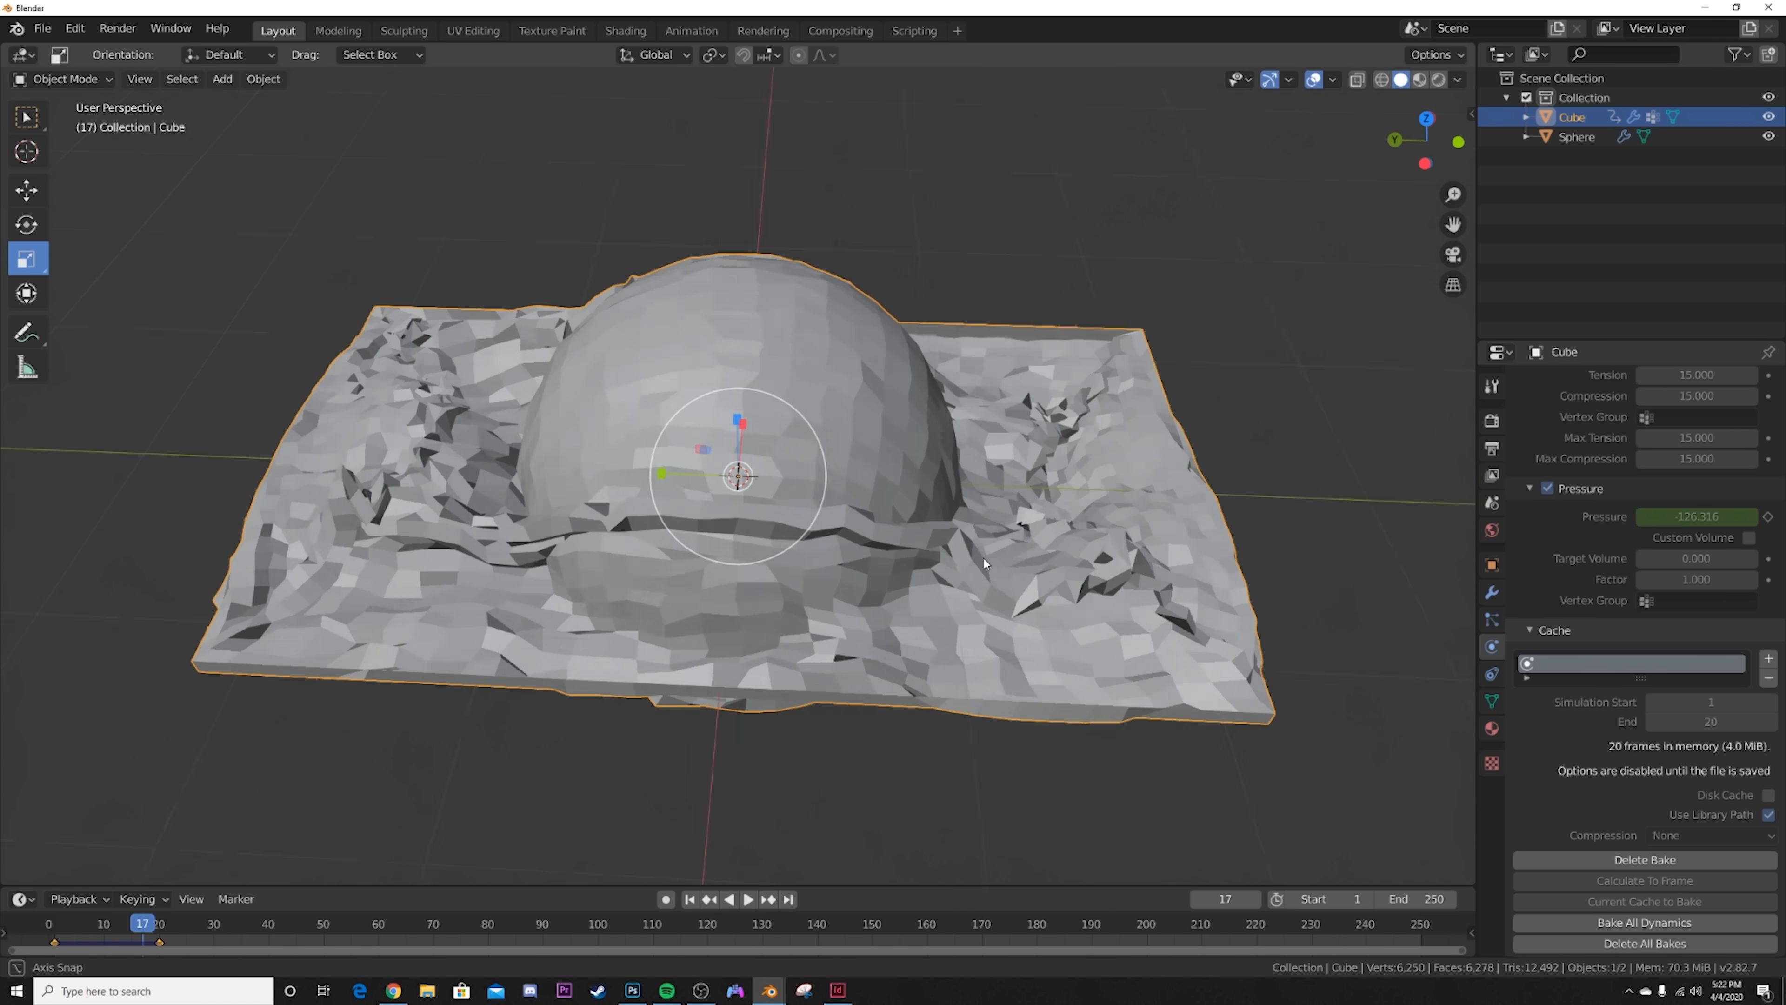
{"action": "middle_click_drag", "start_coordinate": [983, 558], "coordinate": [1265, 563]}
Step: Add a Subdivision Surface modifier to the cube with 3 viewport subdivisions
{"action": "left_click", "coordinate": [1492, 592]}
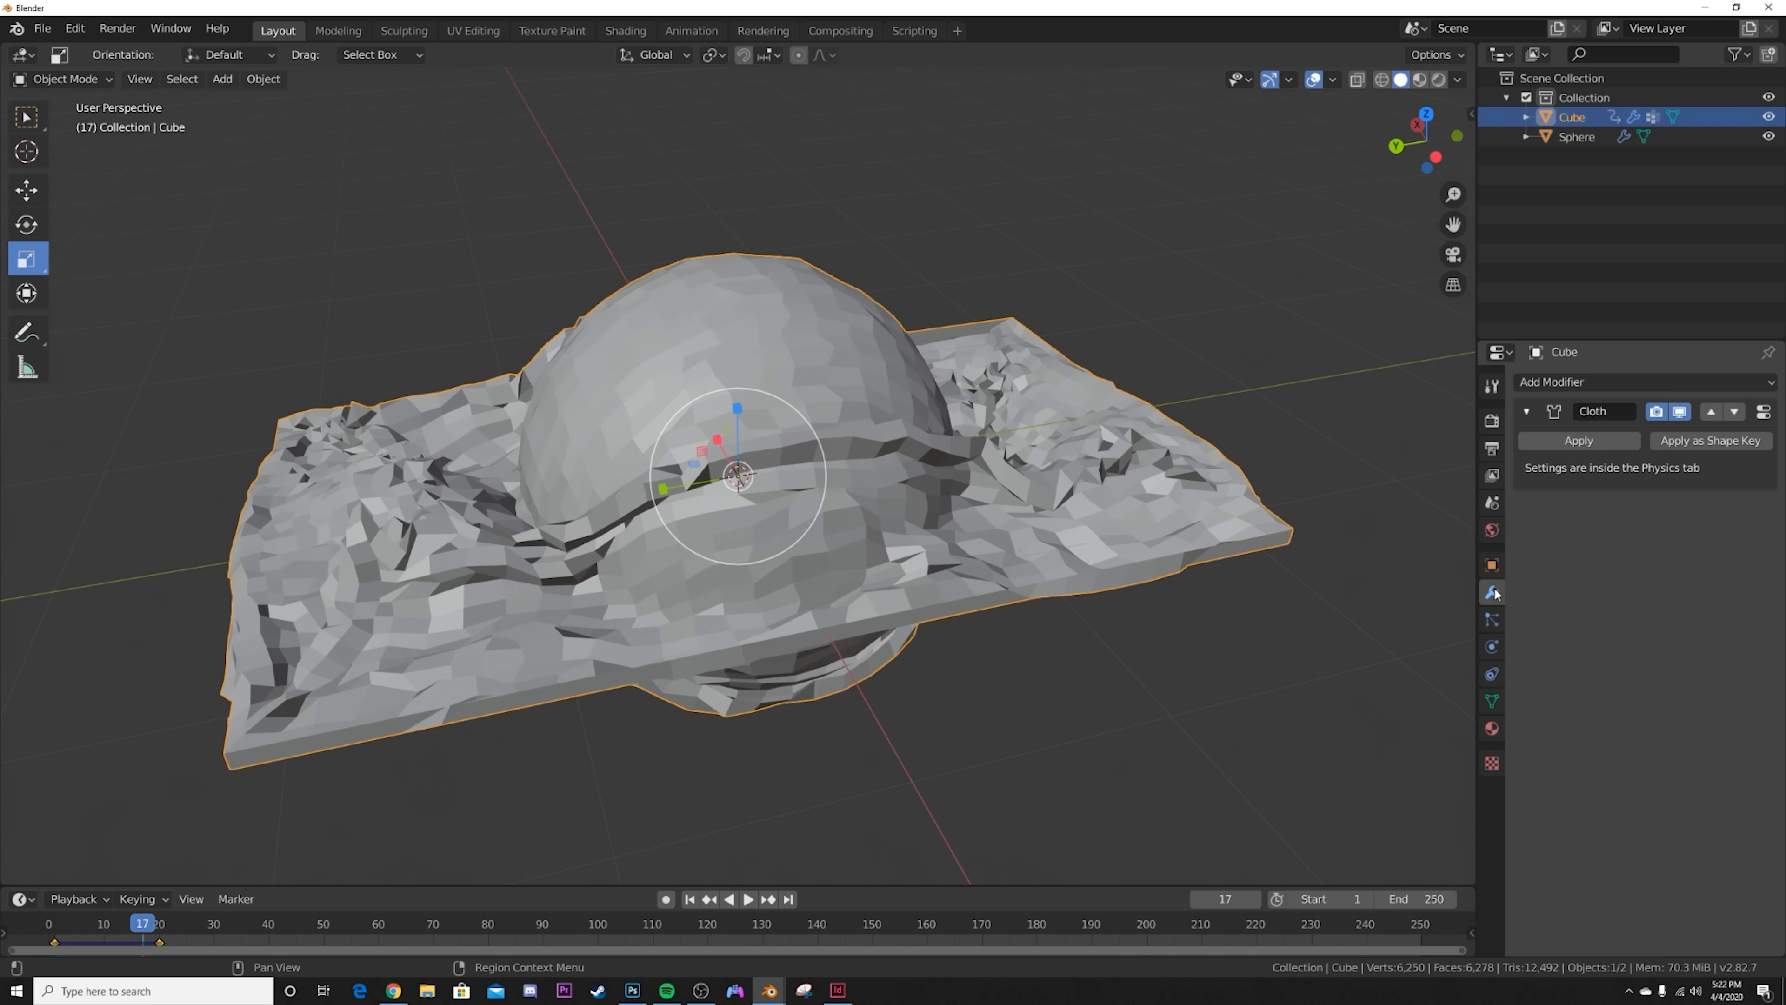
{"action": "left_click", "coordinate": [1620, 381]}
{"action": "left_click", "coordinate": [1450, 696]}
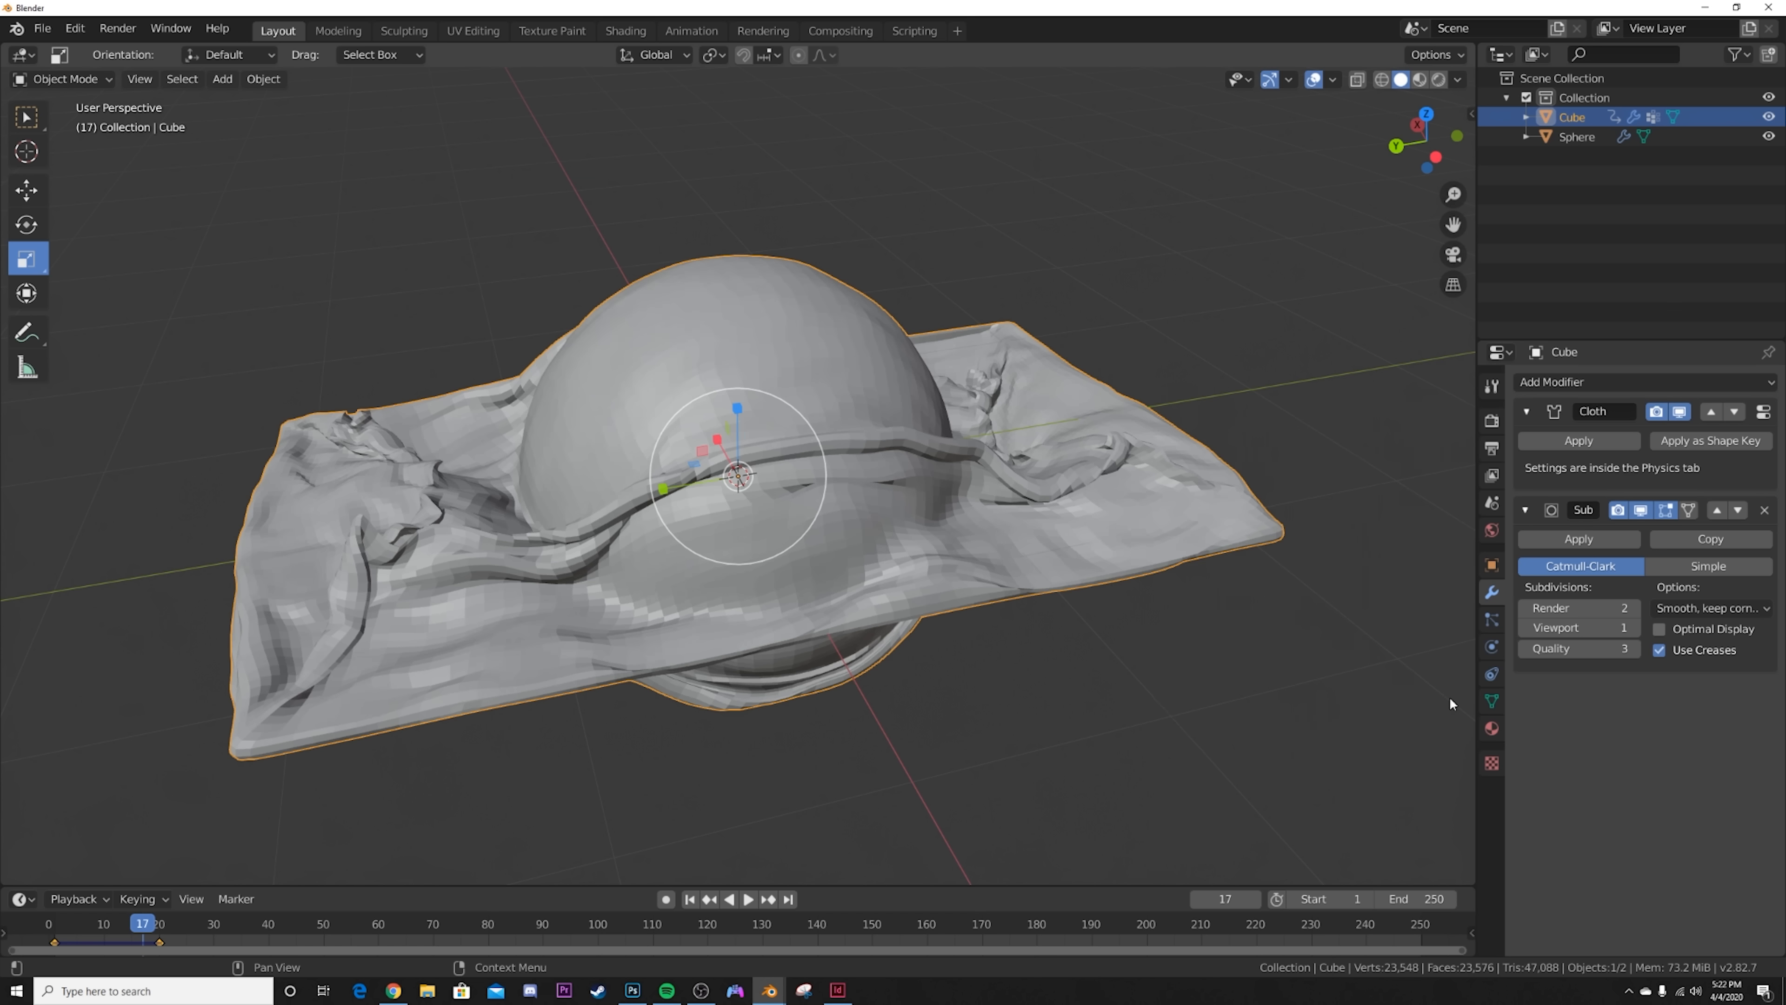
{"action": "left_click", "coordinate": [1634, 627]}
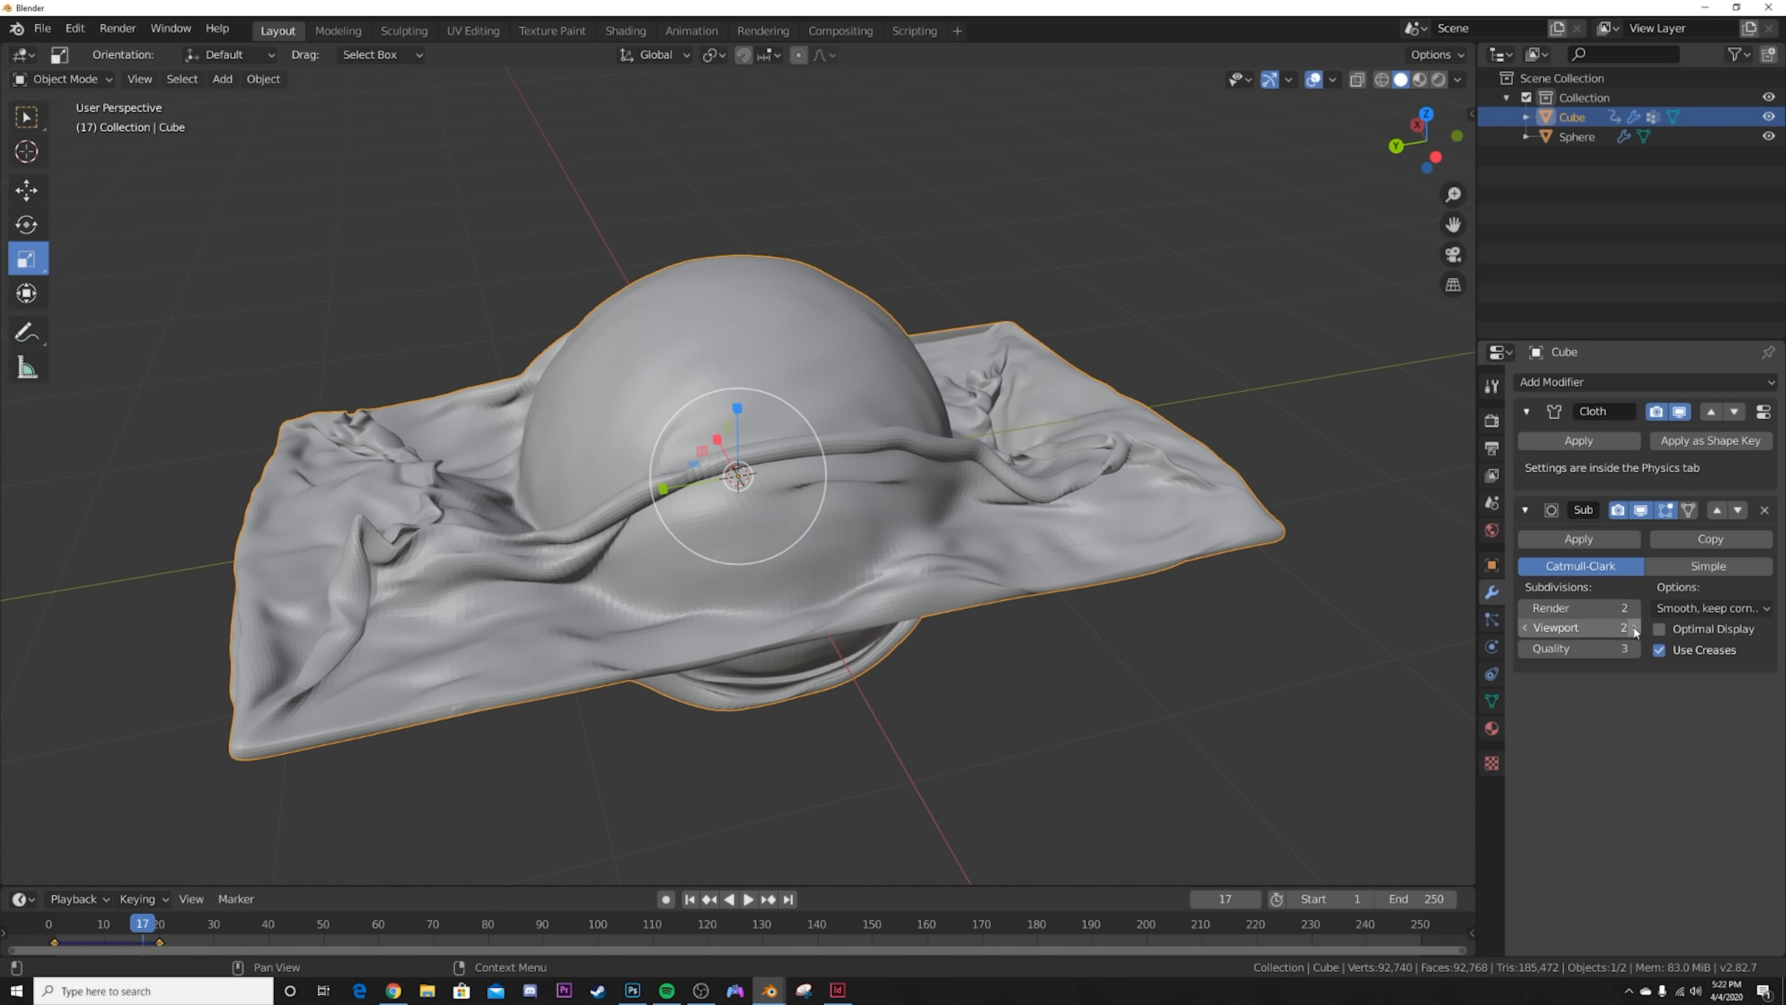
{"action": "left_click", "coordinate": [1634, 627]}
{"action": "right_click", "coordinate": [1106, 465]}
Step: Replay the animation with the subdivided cloth and examine its wrinkles from several angles
{"action": "middle_click_drag", "start_coordinate": [818, 565], "coordinate": [879, 619]}
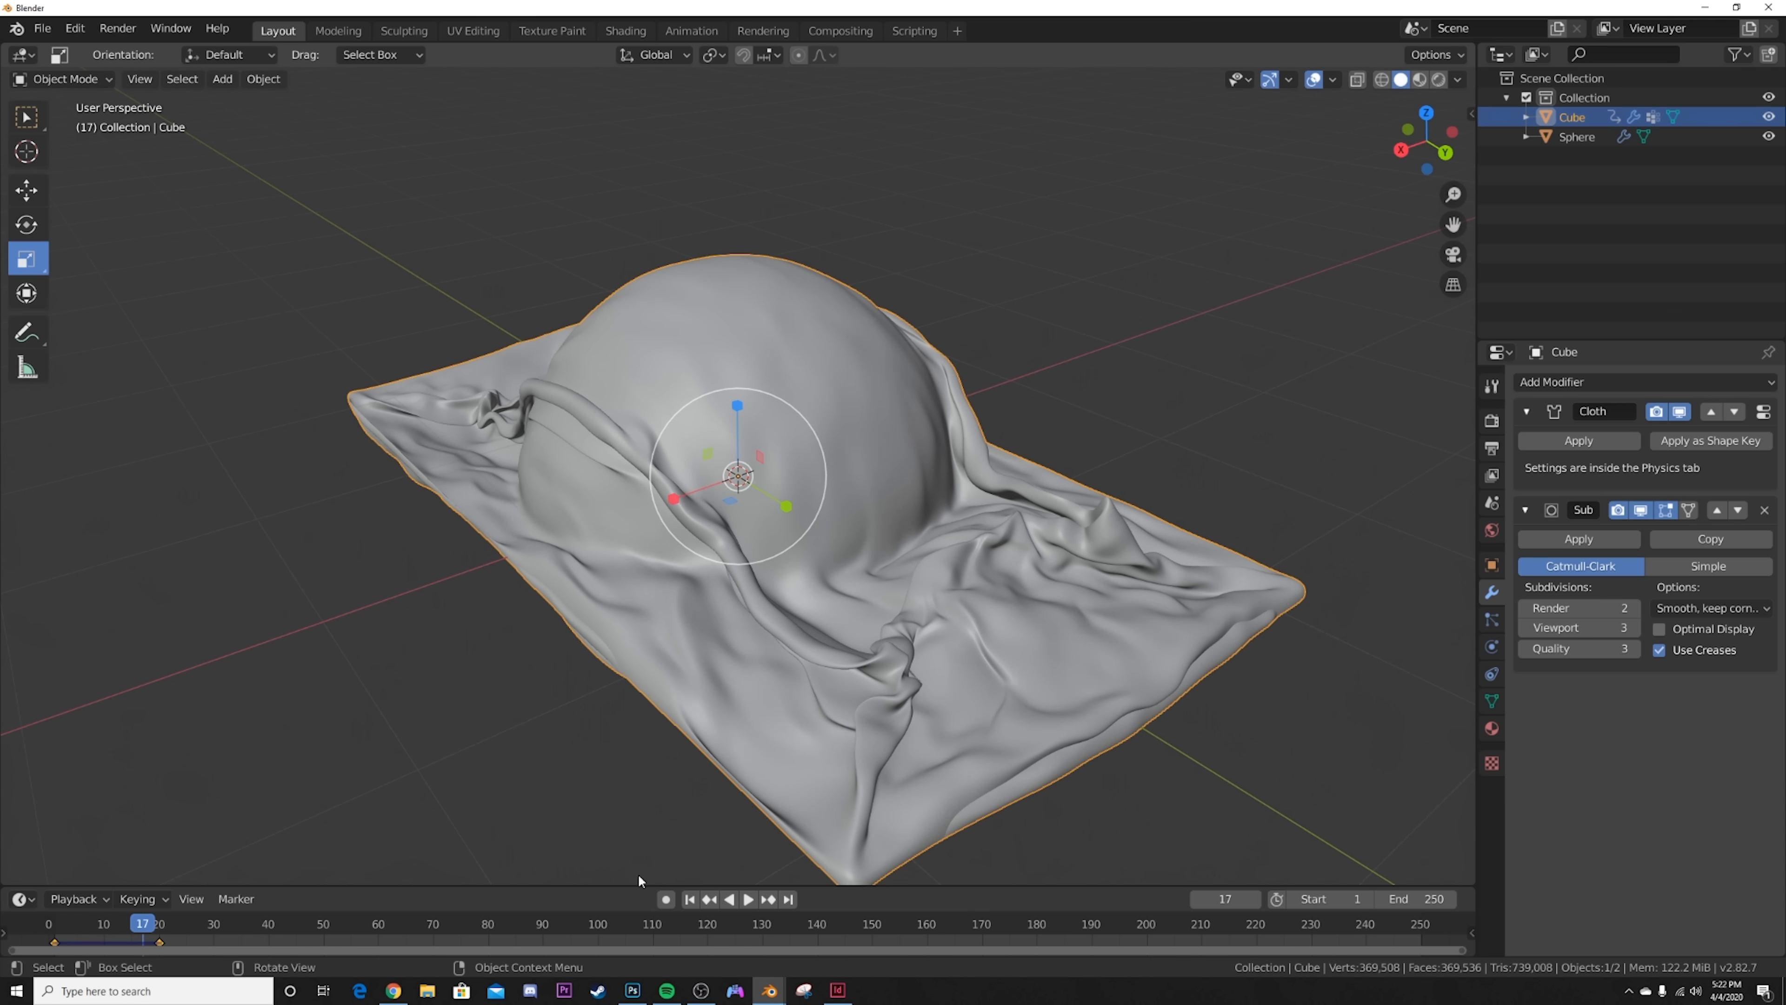
{"action": "left_click", "coordinate": [689, 898]}
{"action": "left_click", "coordinate": [747, 899]}
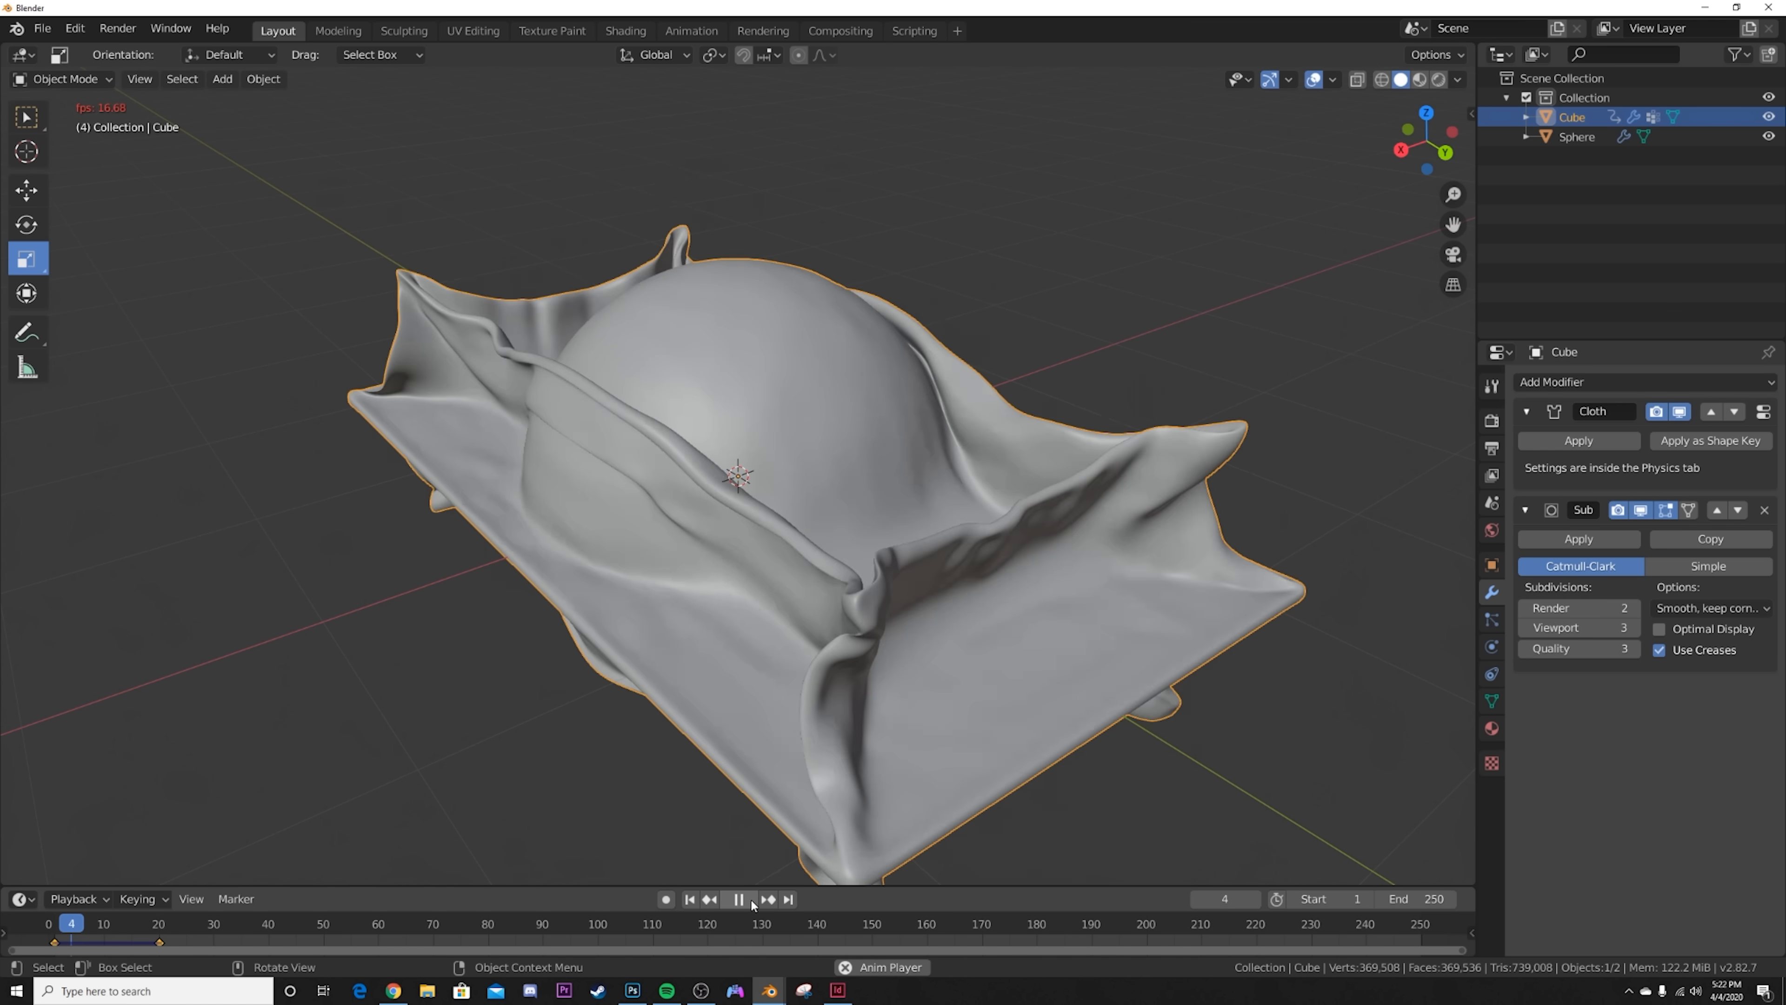
{"action": "key", "text": "space"}
{"action": "middle_click_drag", "start_coordinate": [633, 468], "coordinate": [710, 532]}
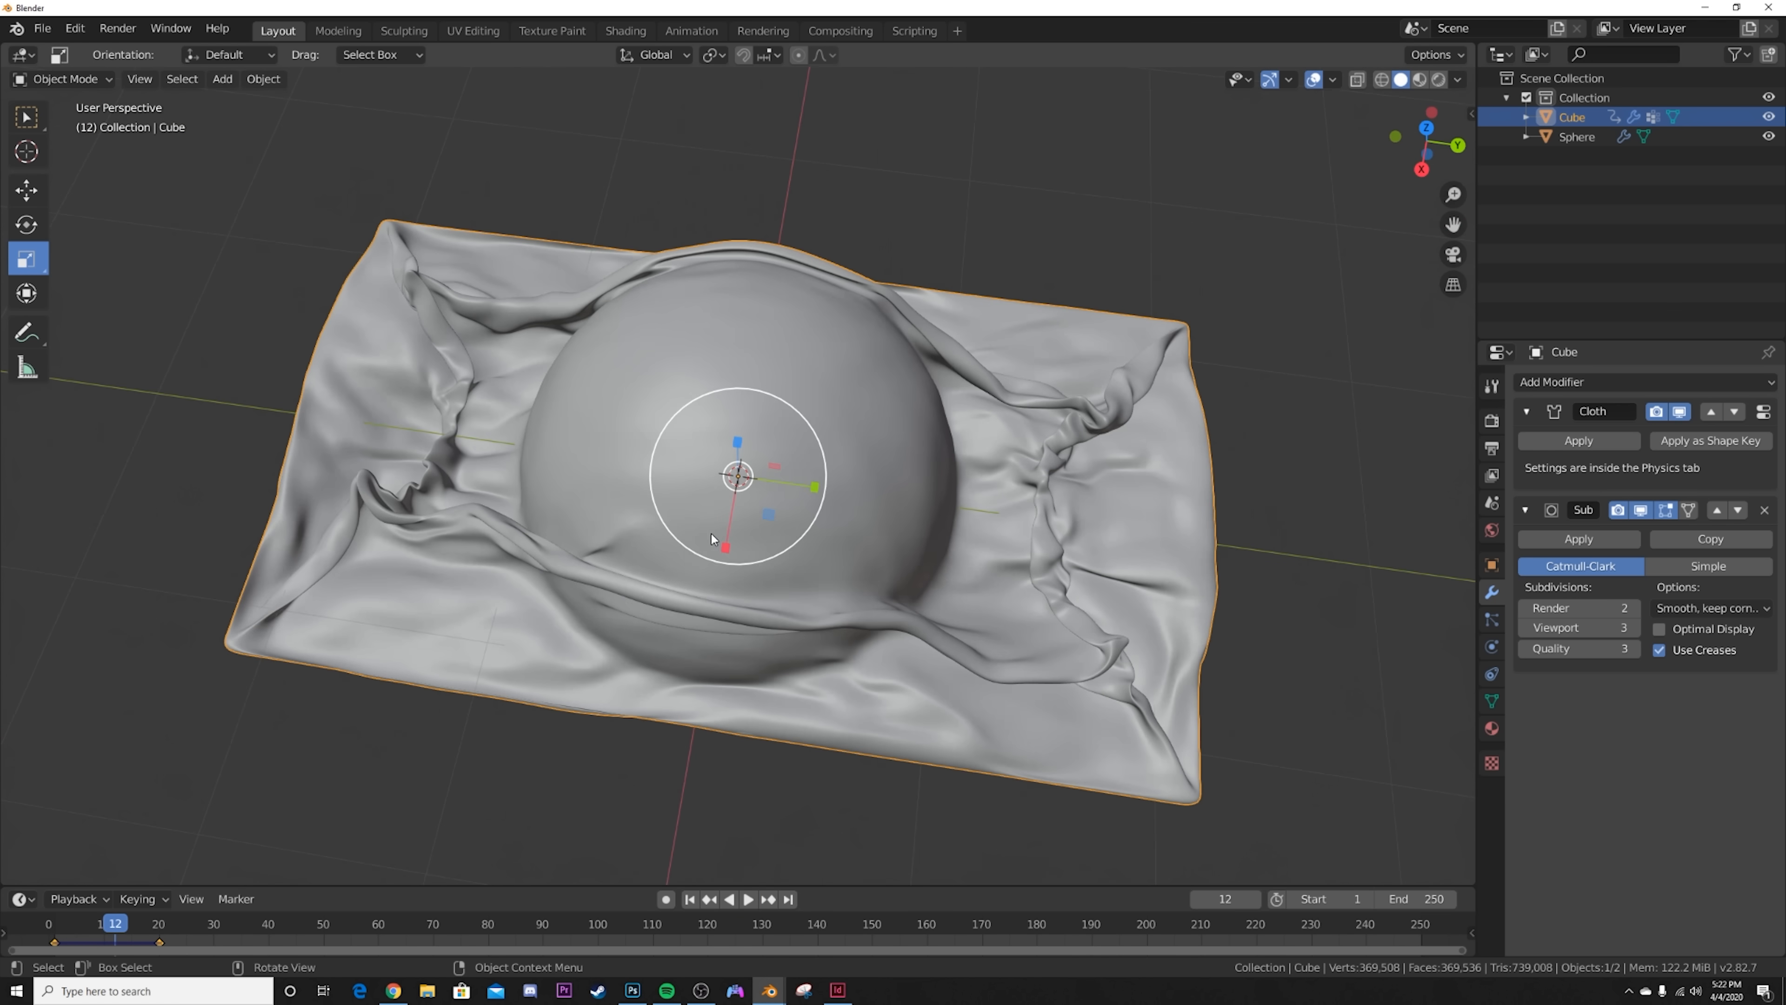
{"action": "middle_click_drag", "start_coordinate": [1328, 609], "coordinate": [859, 562]}
{"action": "mouse_move", "coordinate": [928, 364]}
{"action": "middle_mouse_down"}
{"action": "mouse_move", "coordinate": [1080, 477]}
{"action": "mouse_move", "coordinate": [803, 687]}
{"action": "mouse_move", "coordinate": [840, 667]}
{"action": "middle_mouse_up"}
Step: Switch the viewport to Rendered shading and turn off Scene World lighting
{"action": "key", "text": "z"}
{"action": "left_click", "coordinate": [1011, 660]}
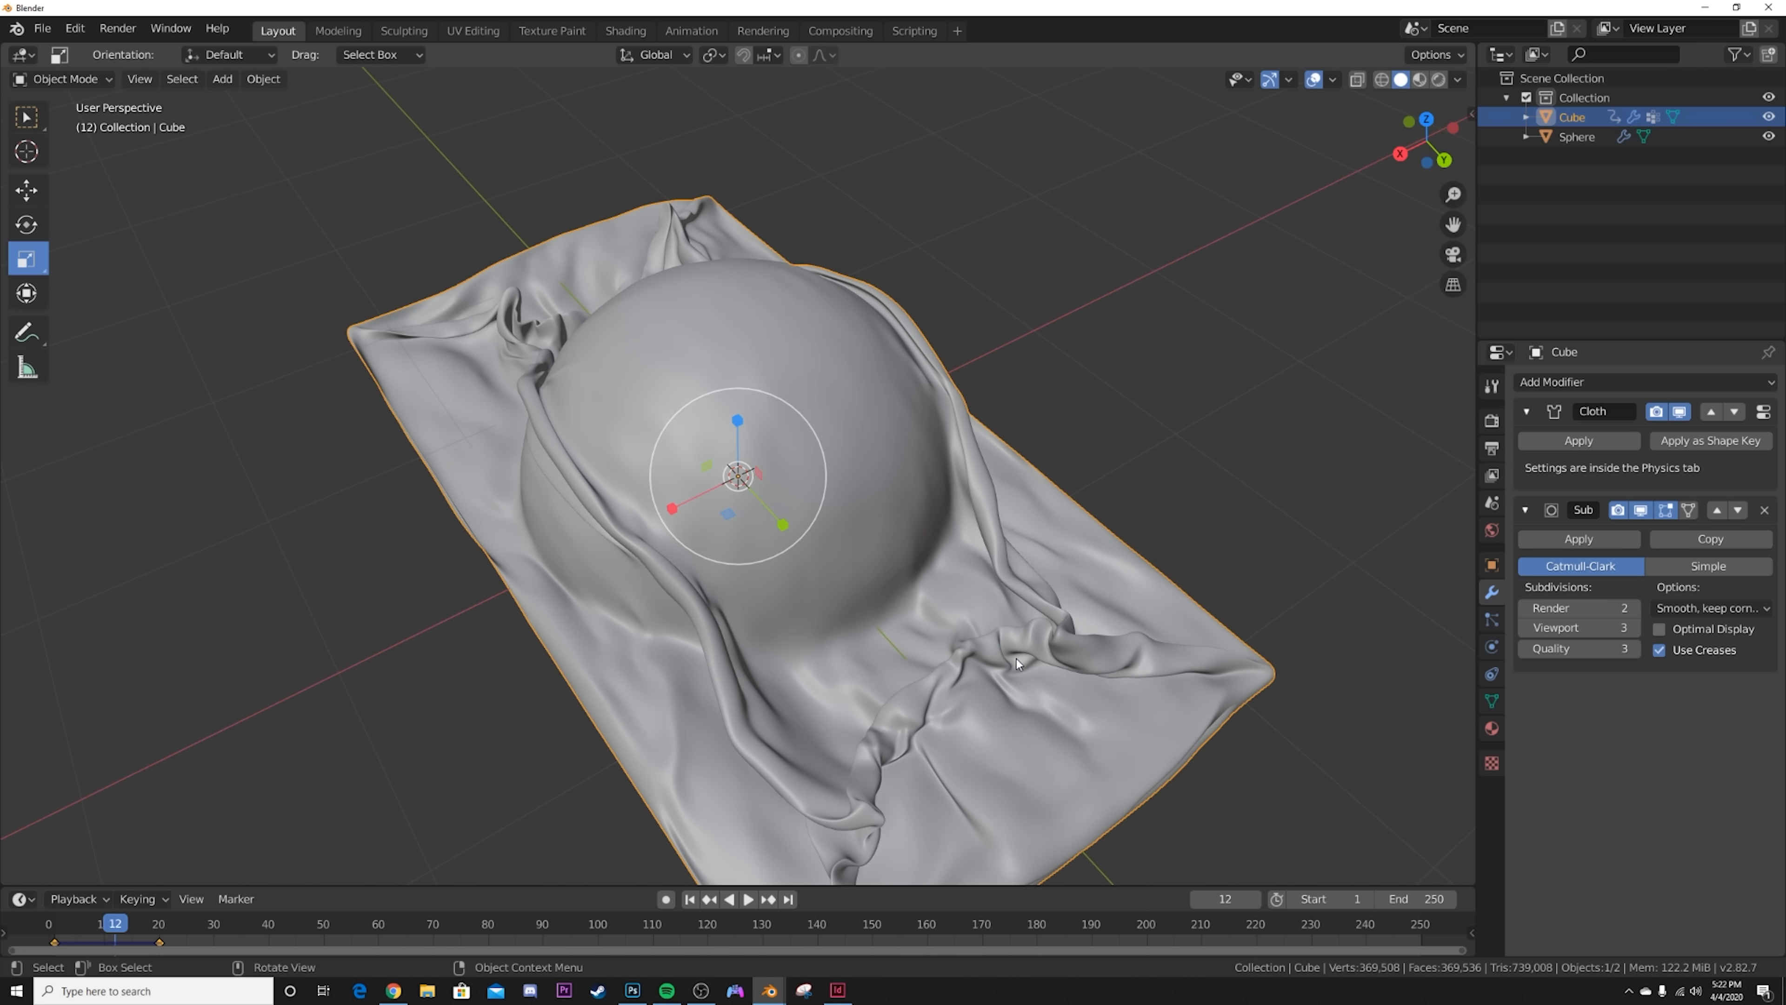
{"action": "mouse_move", "coordinate": [988, 431]}
{"action": "middle_mouse_down"}
{"action": "mouse_move", "coordinate": [821, 578]}
{"action": "mouse_move", "coordinate": [1059, 629]}
{"action": "mouse_move", "coordinate": [969, 611]}
{"action": "mouse_move", "coordinate": [832, 448]}
{"action": "mouse_move", "coordinate": [872, 552]}
{"action": "mouse_move", "coordinate": [1197, 610]}
{"action": "middle_mouse_up"}
{"action": "key", "text": "z"}
{"action": "left_click", "coordinate": [1143, 387]}
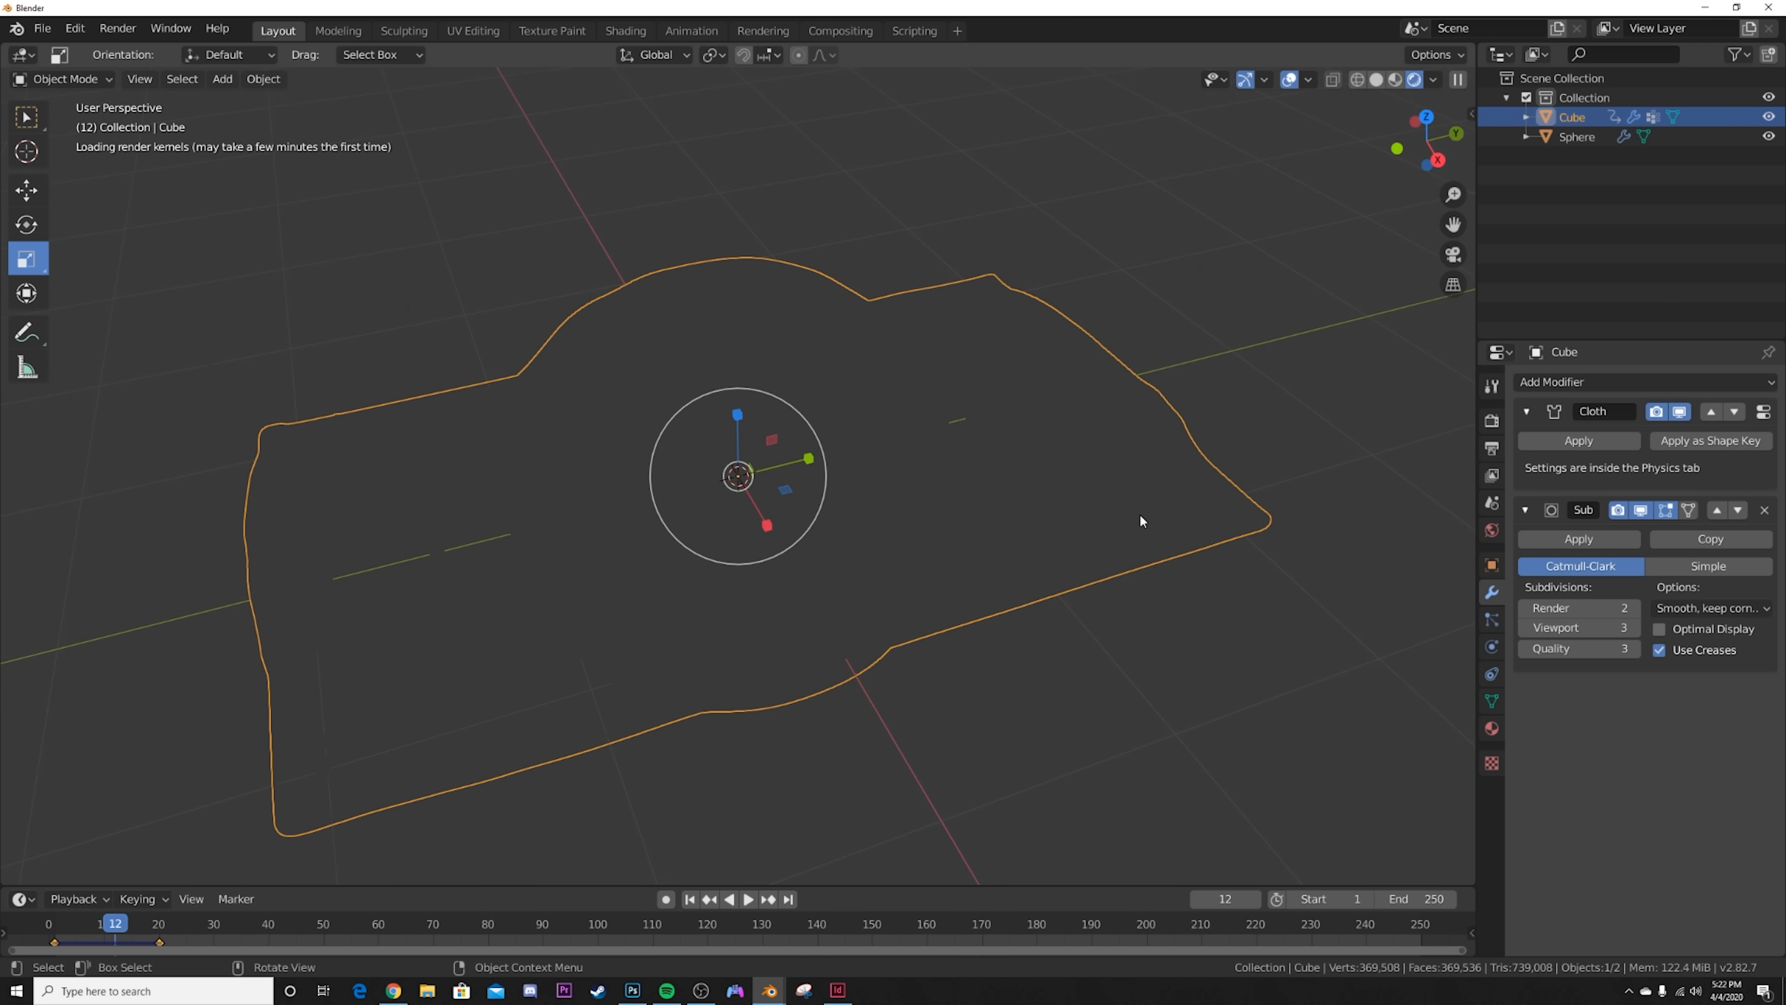
{"action": "left_click", "coordinate": [1433, 80]}
{"action": "left_click", "coordinate": [1325, 194]}
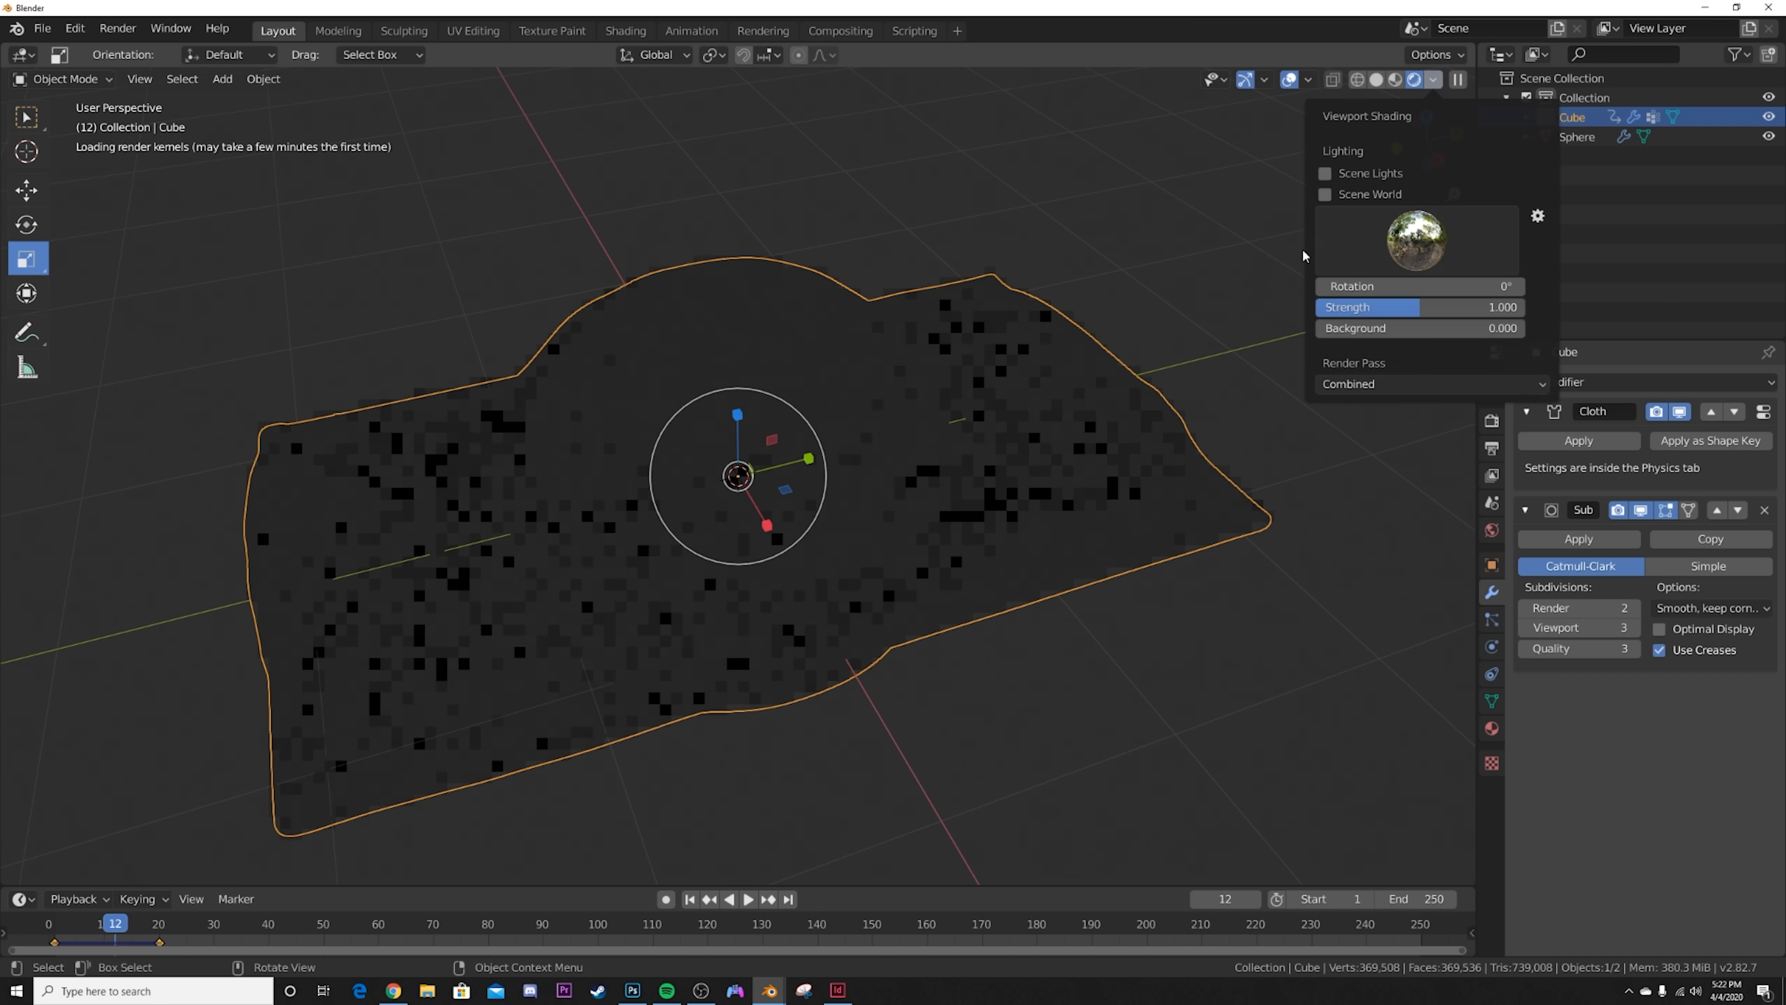
Step: Create a new material on the cube with Roughness about 0.086 and Transmission 1.000, and deselect everything
{"action": "left_click", "coordinate": [1489, 729]}
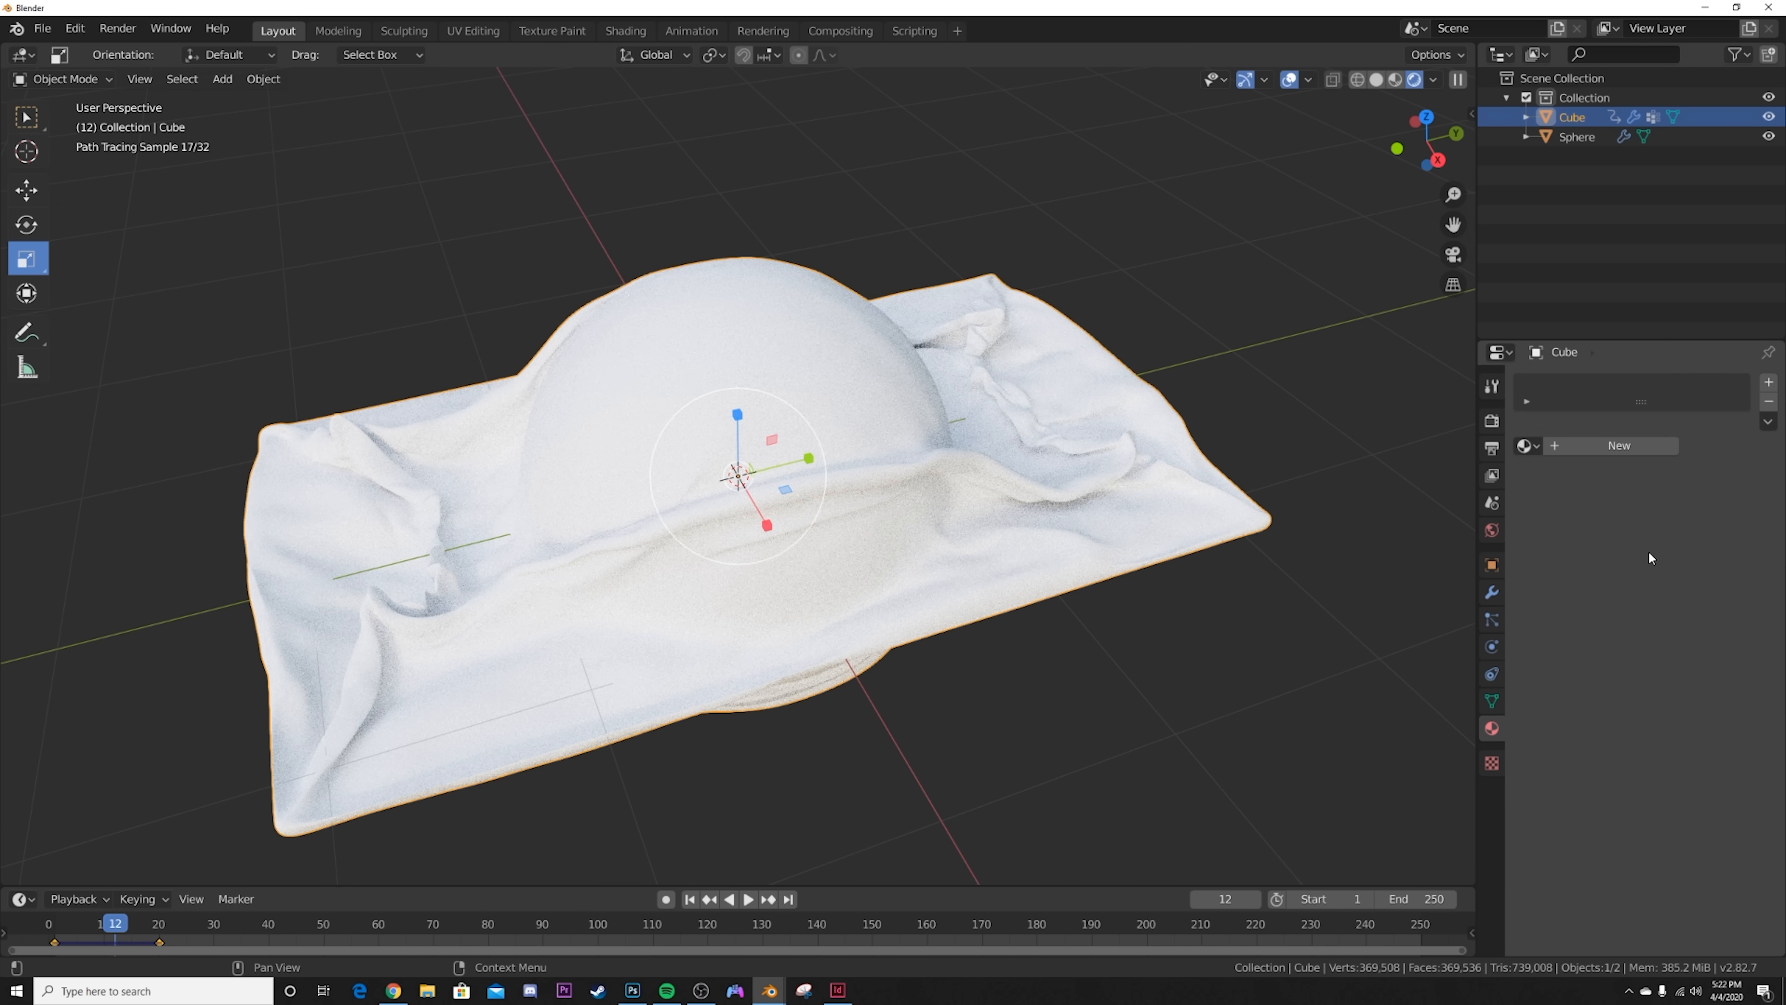
{"action": "left_click", "coordinate": [1567, 445]}
{"action": "left_click_drag", "start_coordinate": [1702, 816], "coordinate": [1661, 821]}
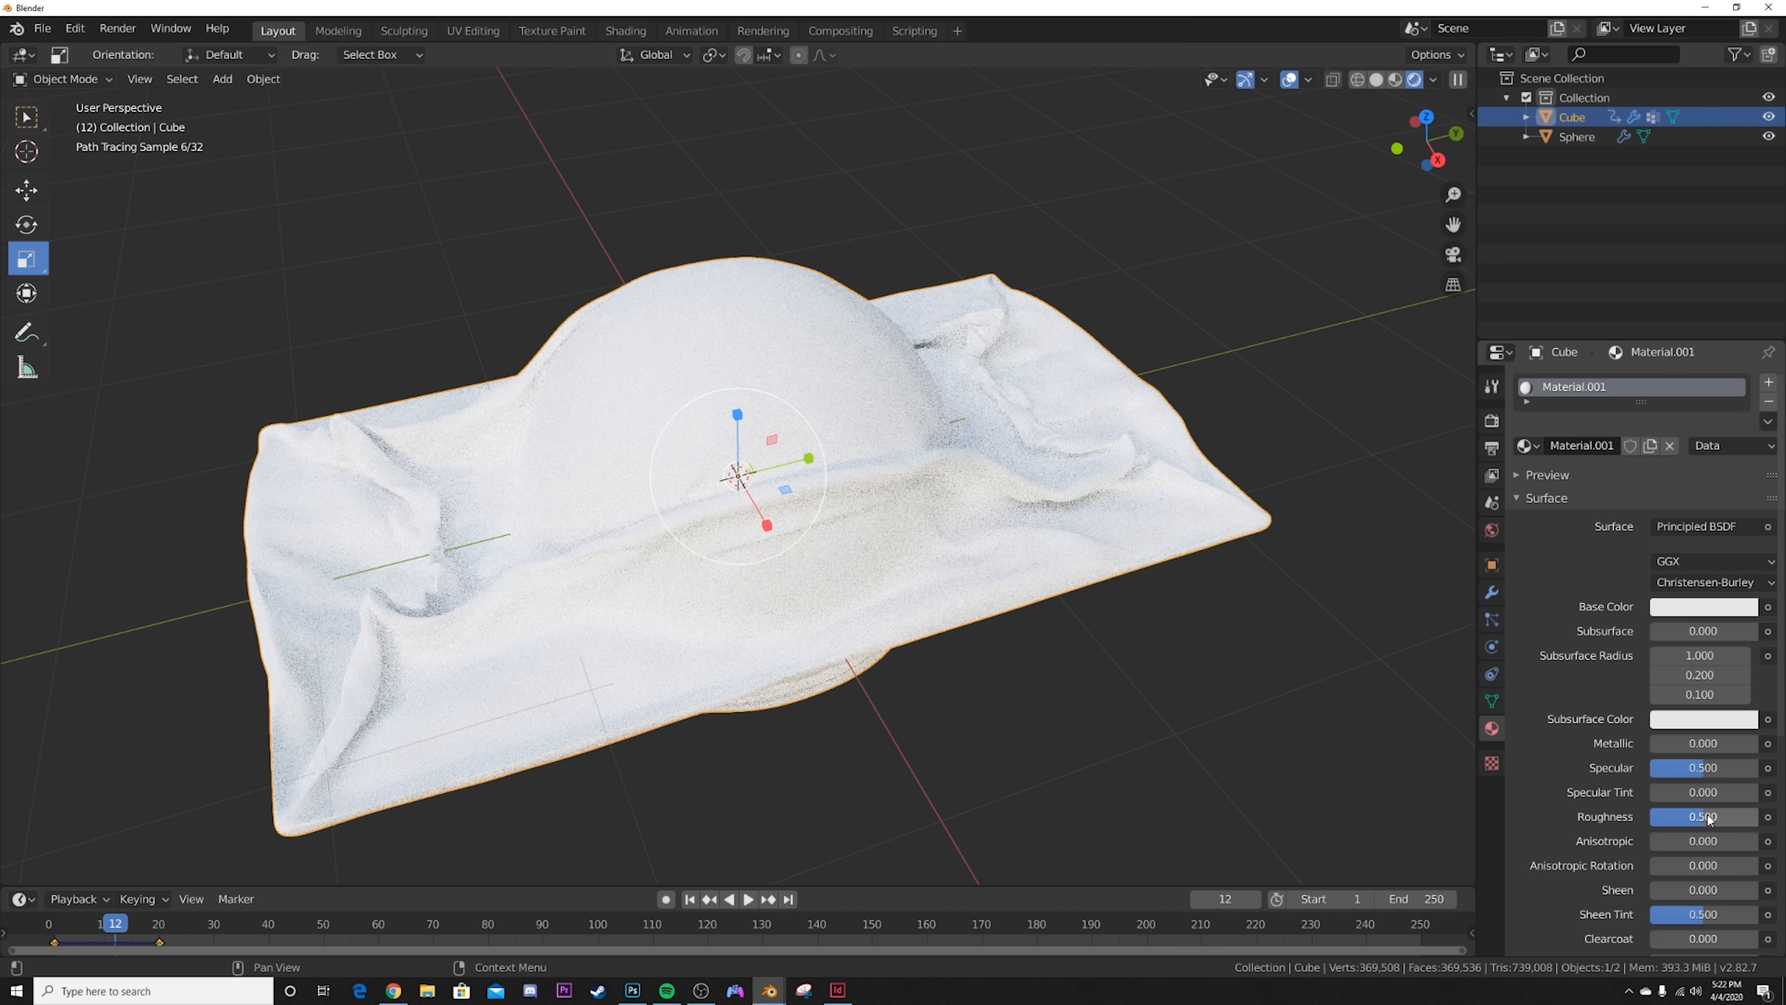
{"action": "scroll", "coordinate": [1660, 821], "scroll_direction": "down", "scroll_amount": 6}
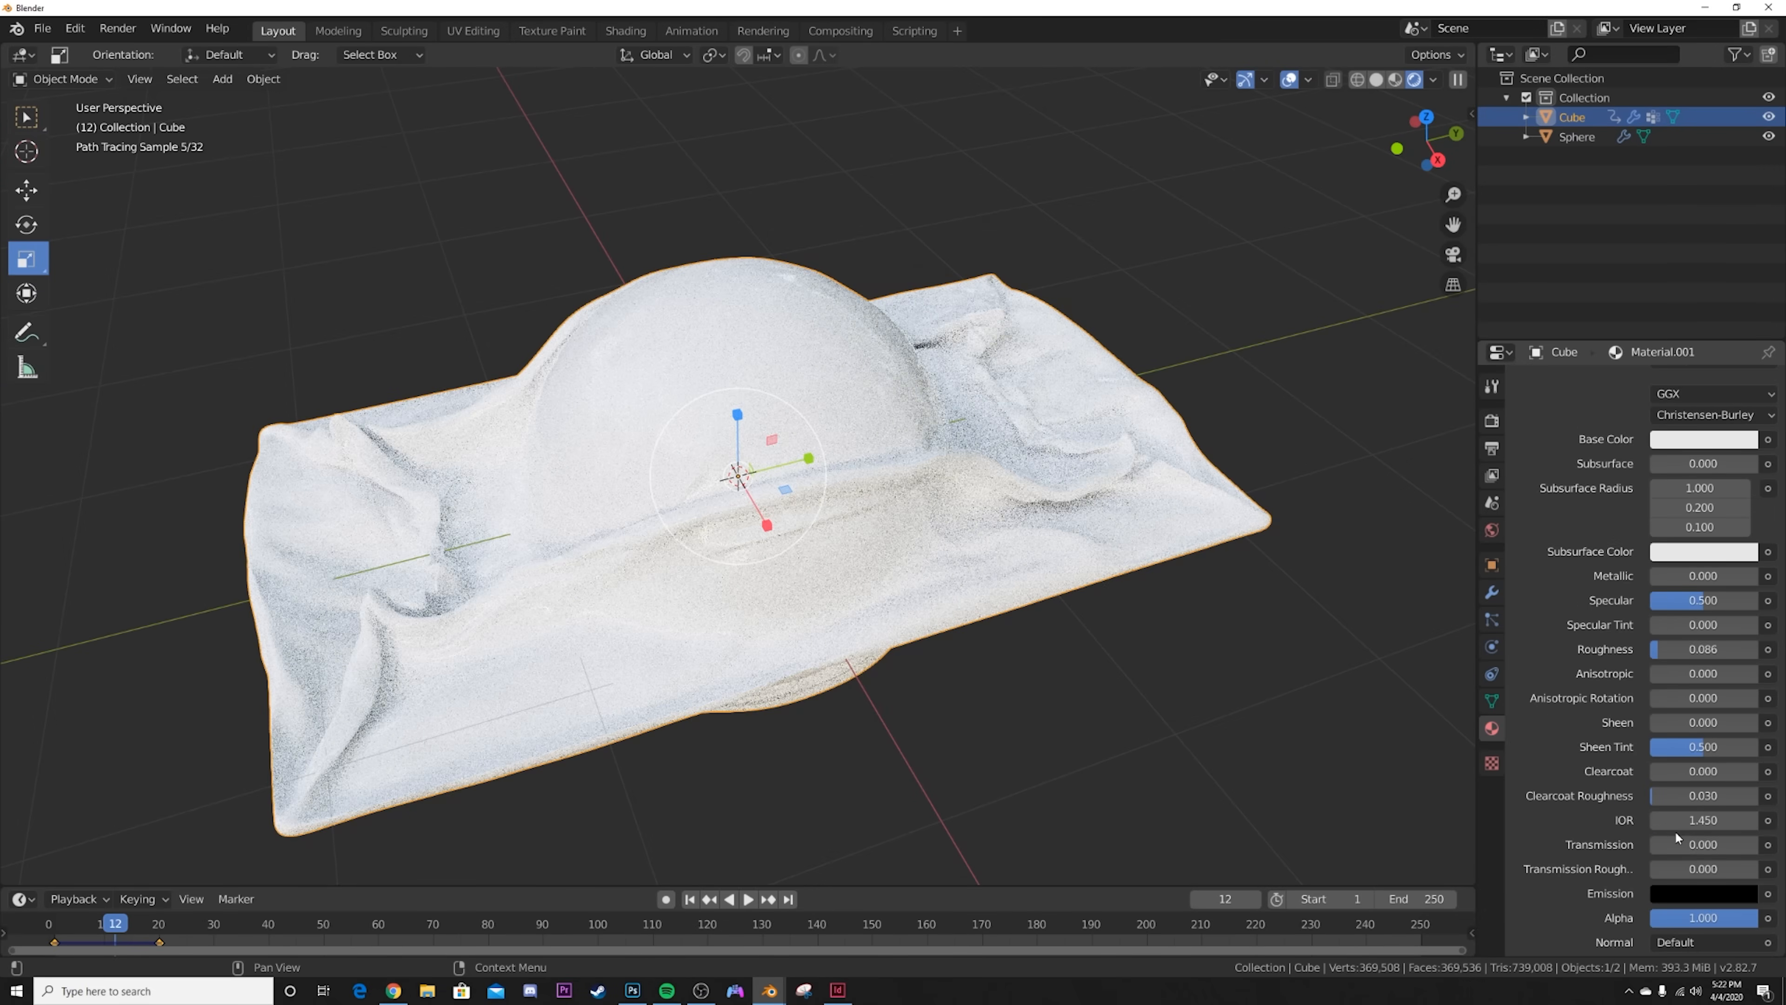
{"action": "left_click_drag", "start_coordinate": [1672, 845], "coordinate": [1768, 846]}
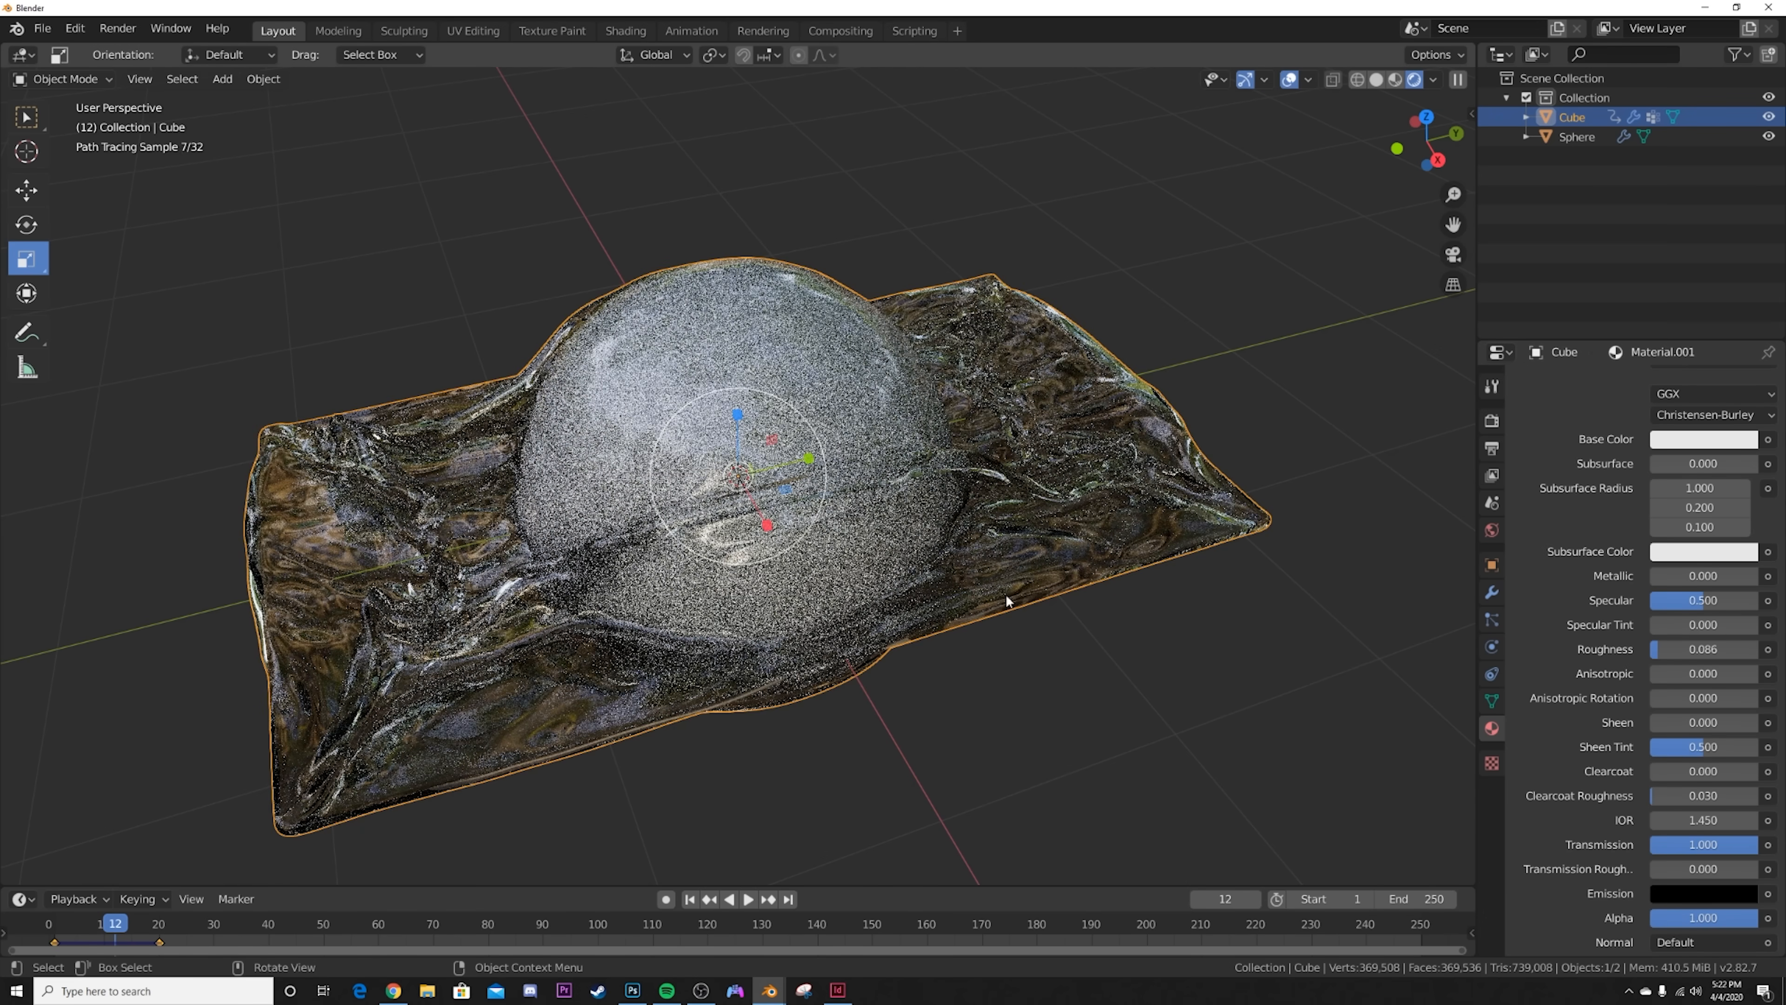
{"action": "middle_click_drag", "start_coordinate": [1006, 593], "coordinate": [1200, 545]}
{"action": "left_click", "coordinate": [1176, 724]}
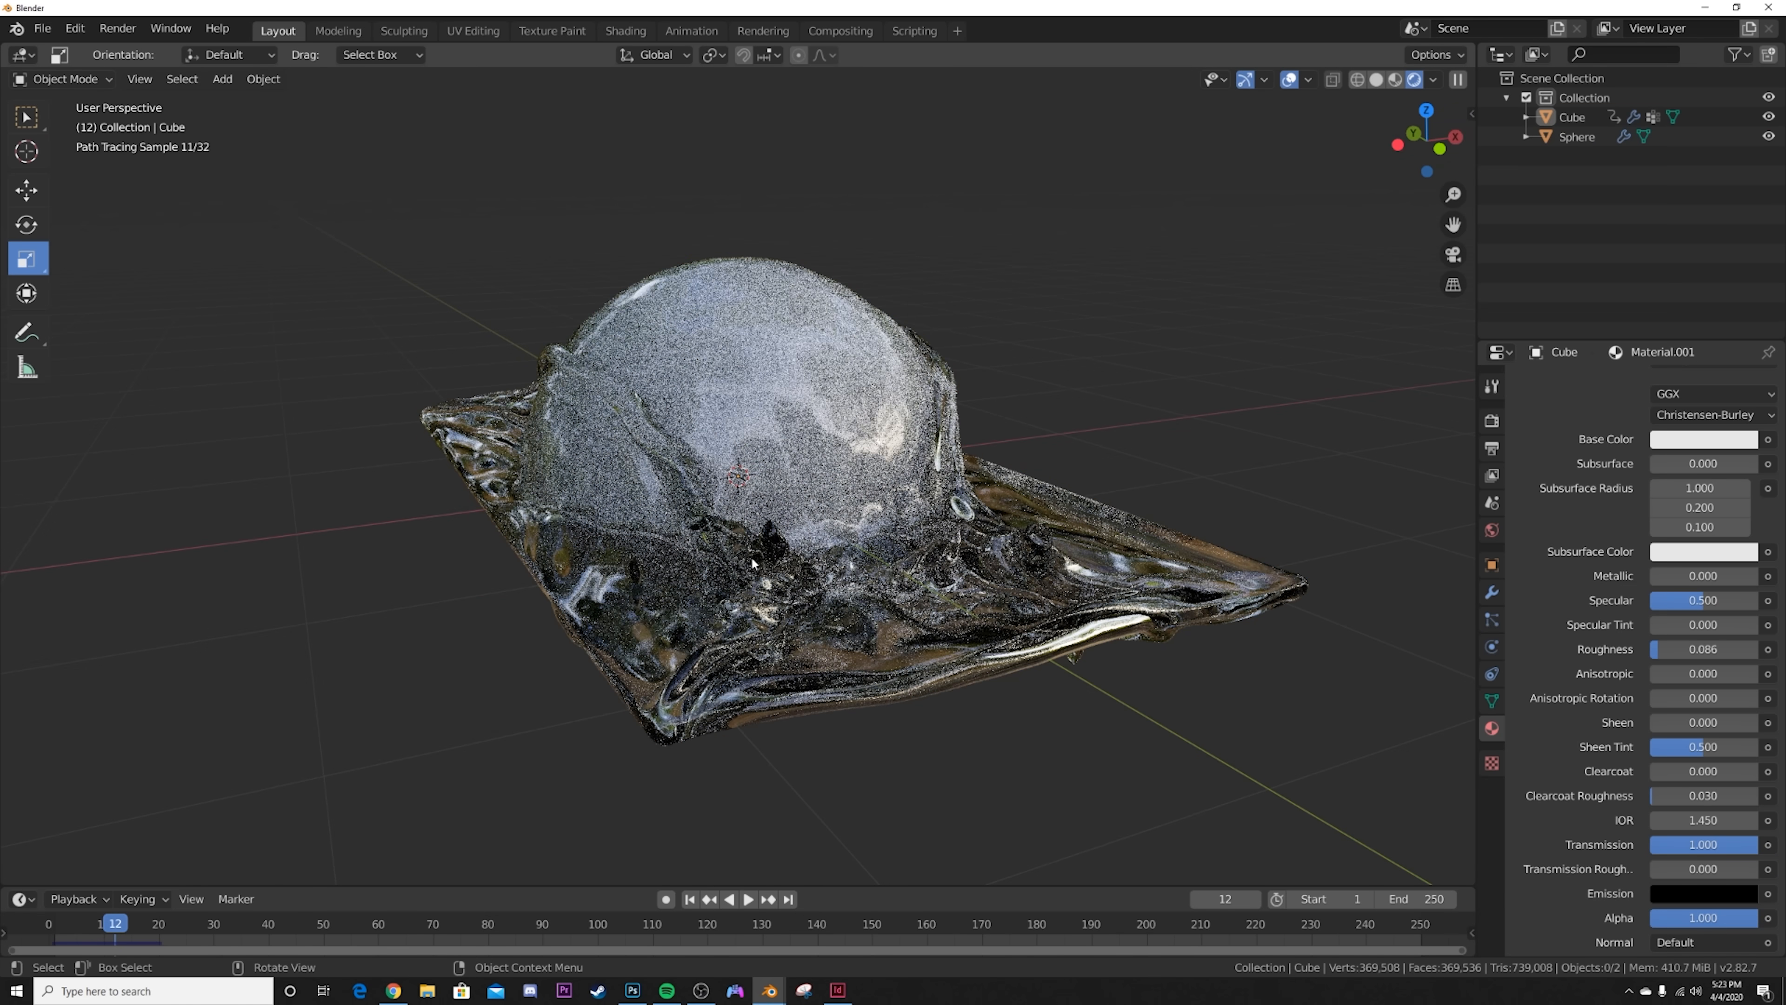
Step: In the Shading workspace, add a Bump node to the cube's material and connect it to the Principled BSDF's Normal input
{"action": "left_click", "coordinate": [713, 306]}
{"action": "left_click", "coordinate": [625, 31]}
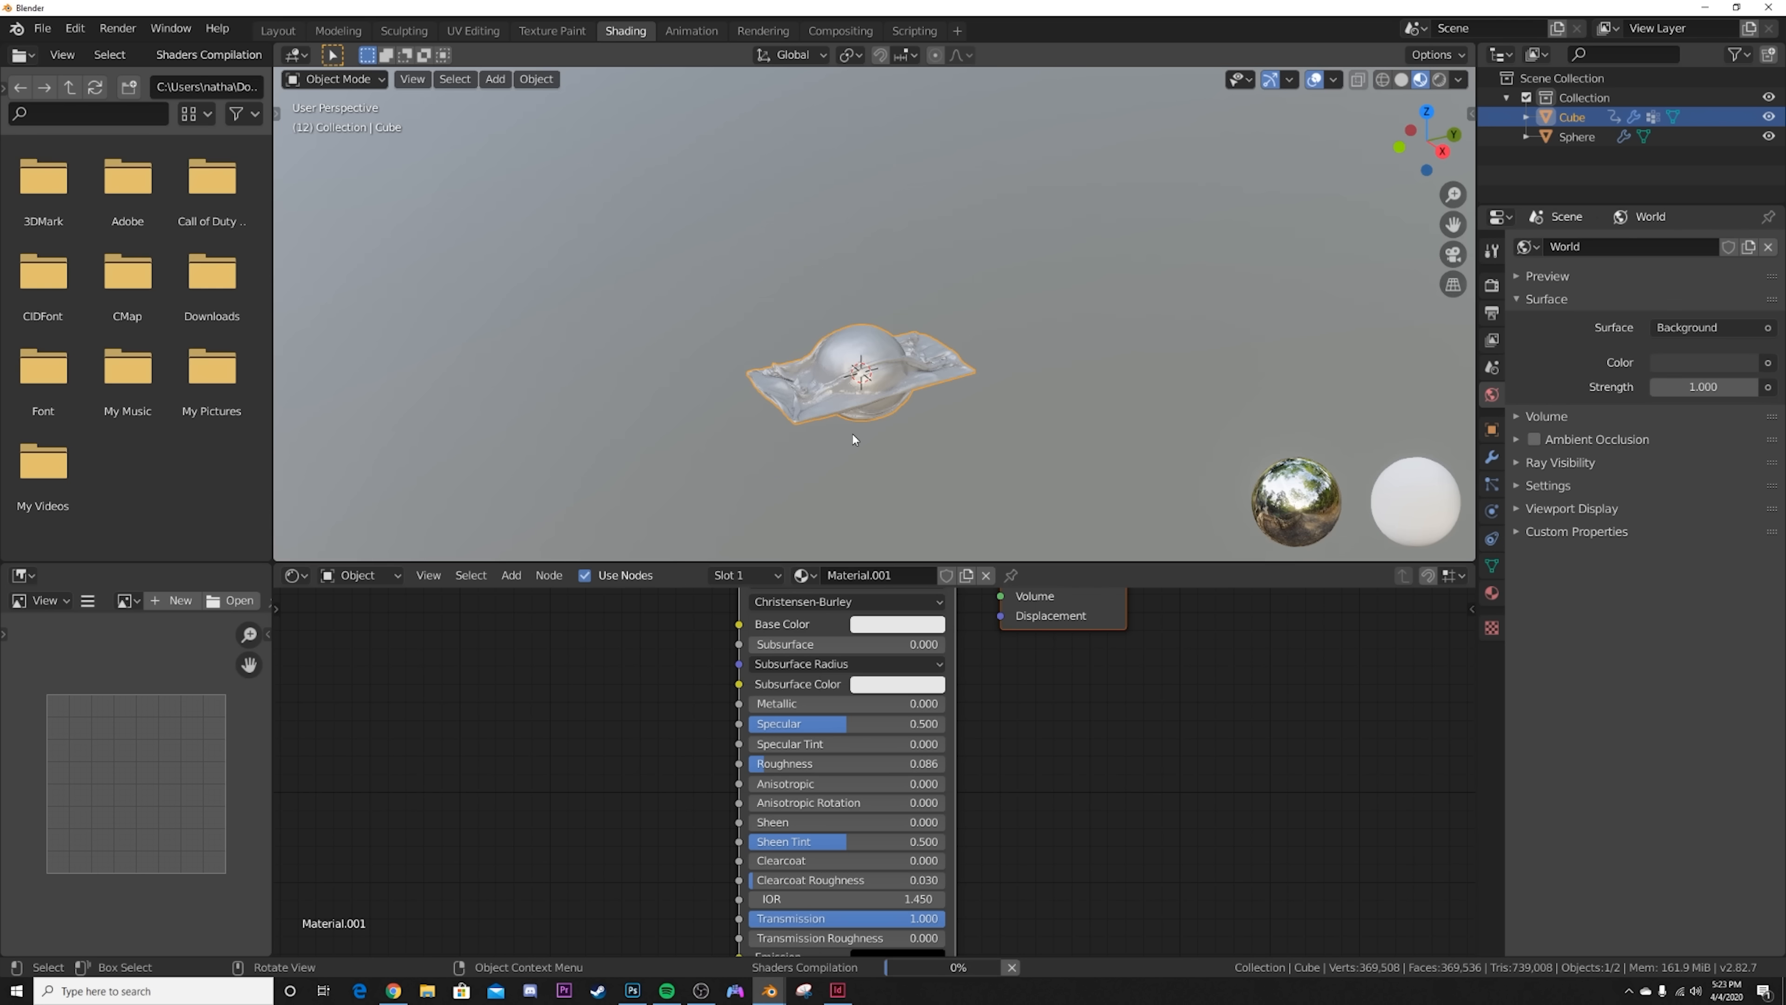
{"action": "scroll", "coordinate": [1050, 449], "scroll_direction": "up", "scroll_amount": 6}
{"action": "middle_click_drag", "start_coordinate": [895, 687], "coordinate": [1024, 608]}
{"action": "key", "text": "shift+a"}
{"action": "left_click", "coordinate": [644, 741]}
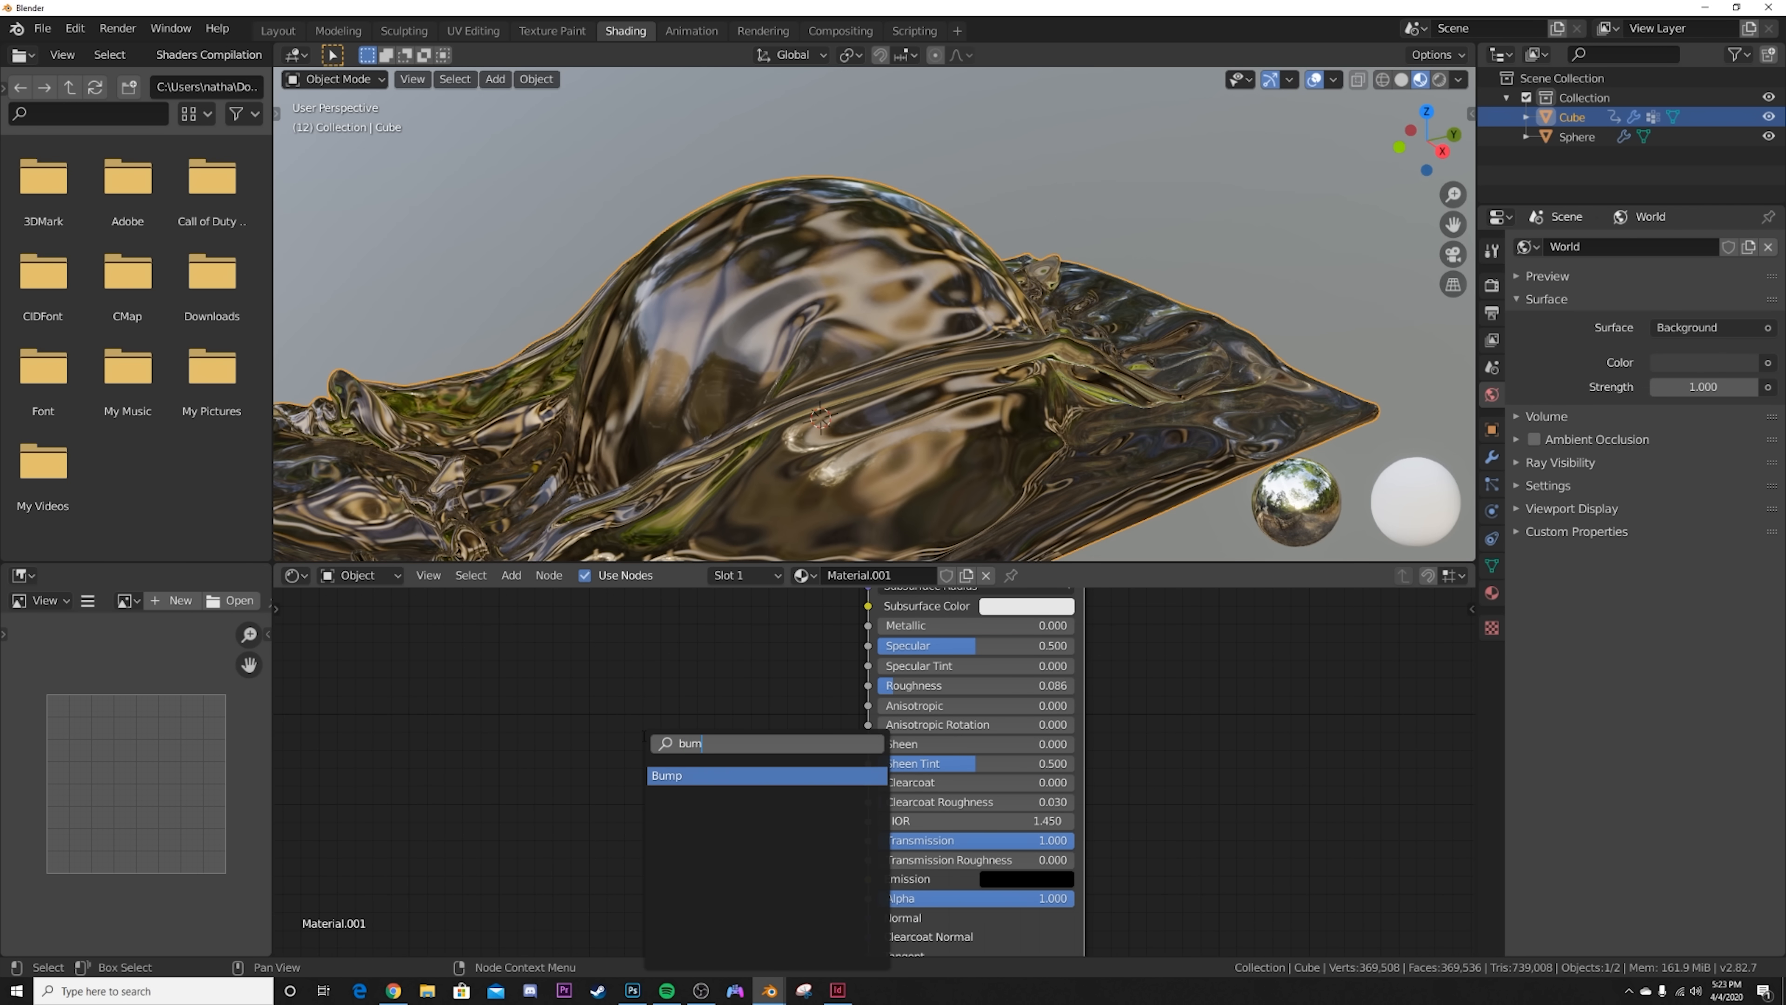
{"action": "type", "text": "bum"}
{"action": "key", "text": "Return"}
{"action": "left_click_drag", "start_coordinate": [819, 773], "coordinate": [910, 816]}
{"action": "middle_click_drag", "start_coordinate": [592, 782], "coordinate": [850, 794]}
Step: Add a Magic Texture node and connect its Color output to the Bump node's Height input
{"action": "key", "text": "shift+a"}
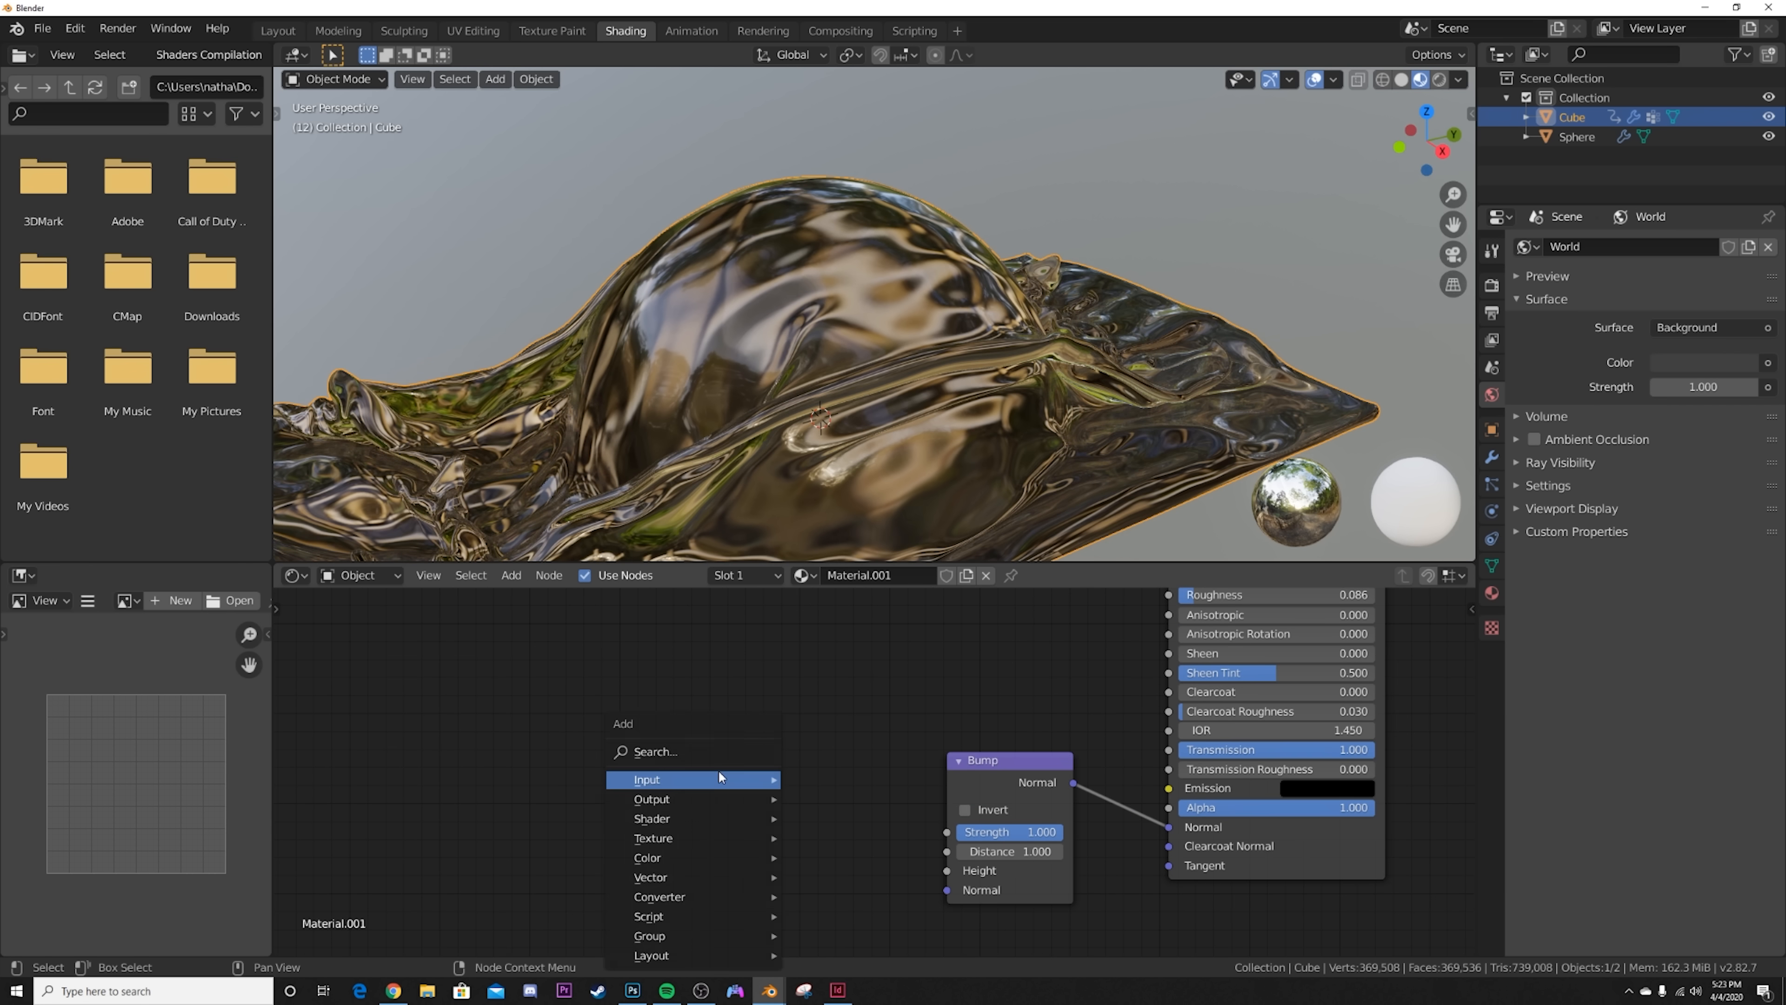
{"action": "left_click", "coordinate": [694, 751]}
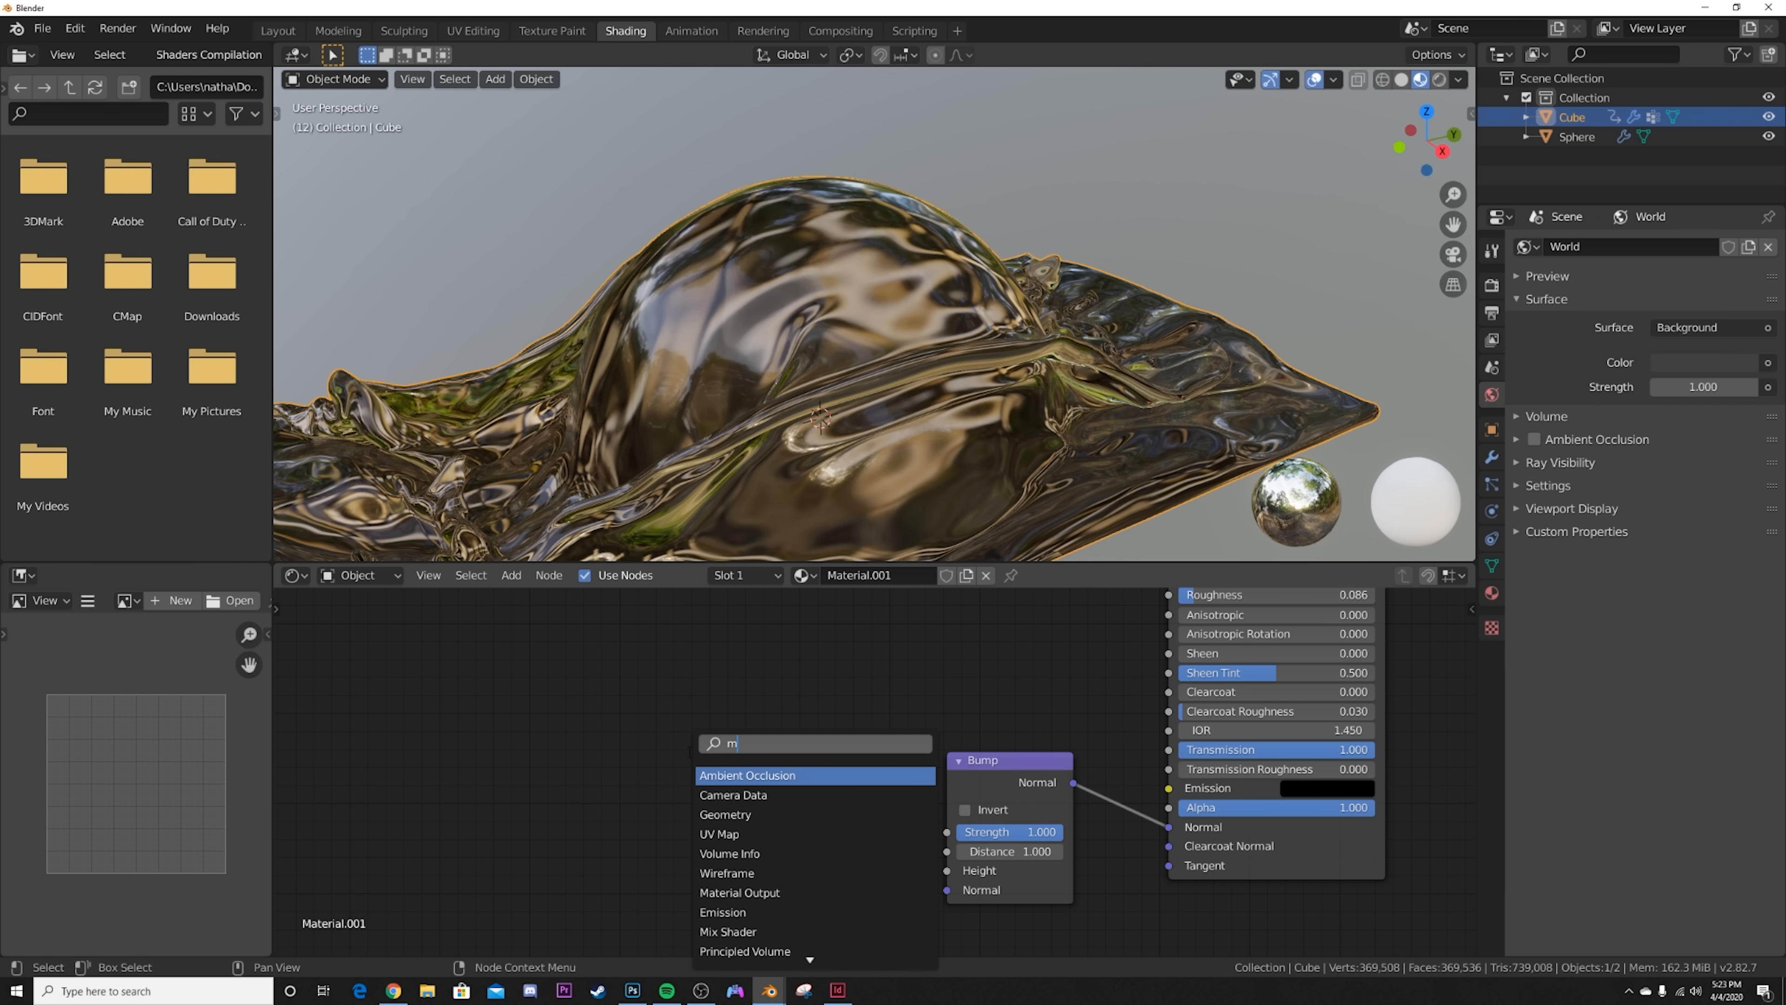
{"action": "left_click", "coordinate": [737, 795]}
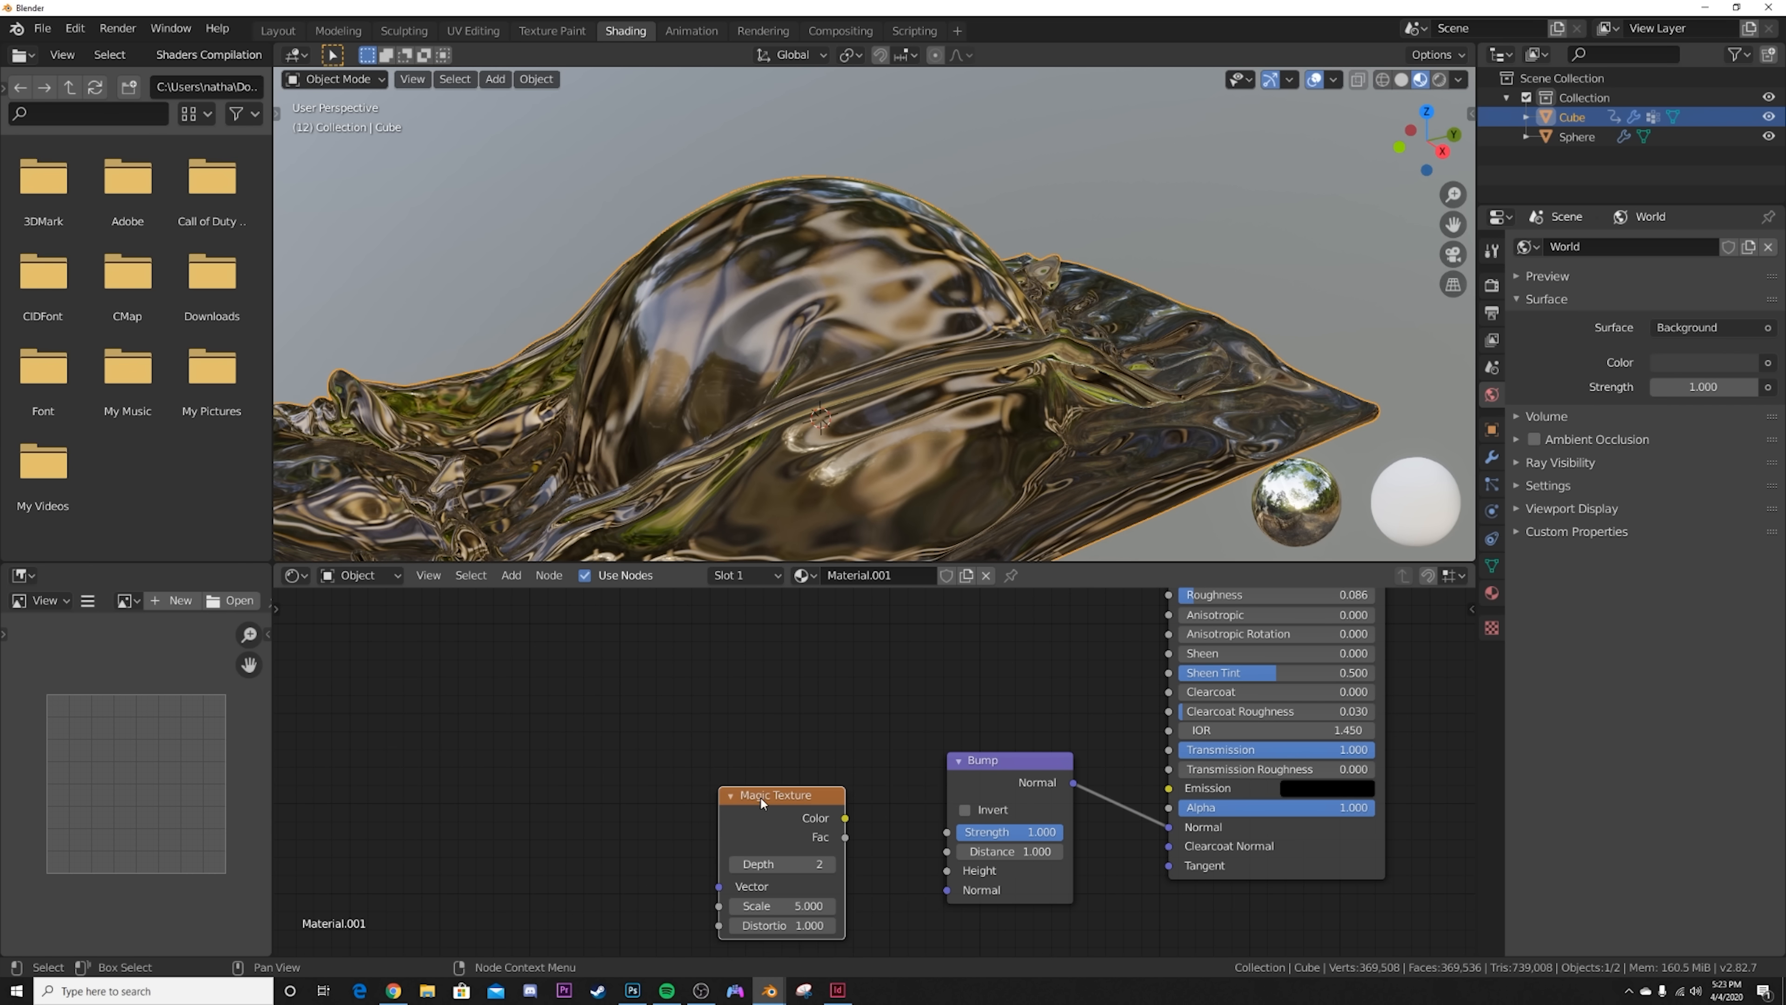
{"action": "left_click_drag", "start_coordinate": [965, 871], "coordinate": [965, 871]}
Step: Set the Magic Texture's Scale to about 215.8 and the Bump node's Strength to about 0.167
{"action": "scroll", "coordinate": [931, 434], "scroll_direction": "up", "scroll_amount": 5}
{"action": "scroll", "coordinate": [931, 436], "scroll_direction": "down", "scroll_amount": 5}
{"action": "left_click_drag", "start_coordinate": [781, 905], "coordinate": [887, 906]}
{"action": "middle_click_drag", "start_coordinate": [410, 429], "coordinate": [725, 442]}
{"action": "scroll", "coordinate": [726, 443], "scroll_direction": "up", "scroll_amount": 3}
{"action": "left_click_drag", "start_coordinate": [1020, 831], "coordinate": [932, 831]}
{"action": "left_click_drag", "start_coordinate": [780, 905], "coordinate": [816, 905]}
{"action": "scroll", "coordinate": [785, 348], "scroll_direction": "down", "scroll_amount": 5}
{"action": "mouse_move", "coordinate": [771, 366]}
{"action": "middle_mouse_down"}
{"action": "mouse_move", "coordinate": [944, 355]}
{"action": "mouse_move", "coordinate": [915, 319]}
{"action": "mouse_move", "coordinate": [939, 393]}
{"action": "middle_mouse_up"}
Step: Switch the Shading workspace viewport to Rendered shading with Scene World off, and deselect the cube
{"action": "key", "text": "z"}
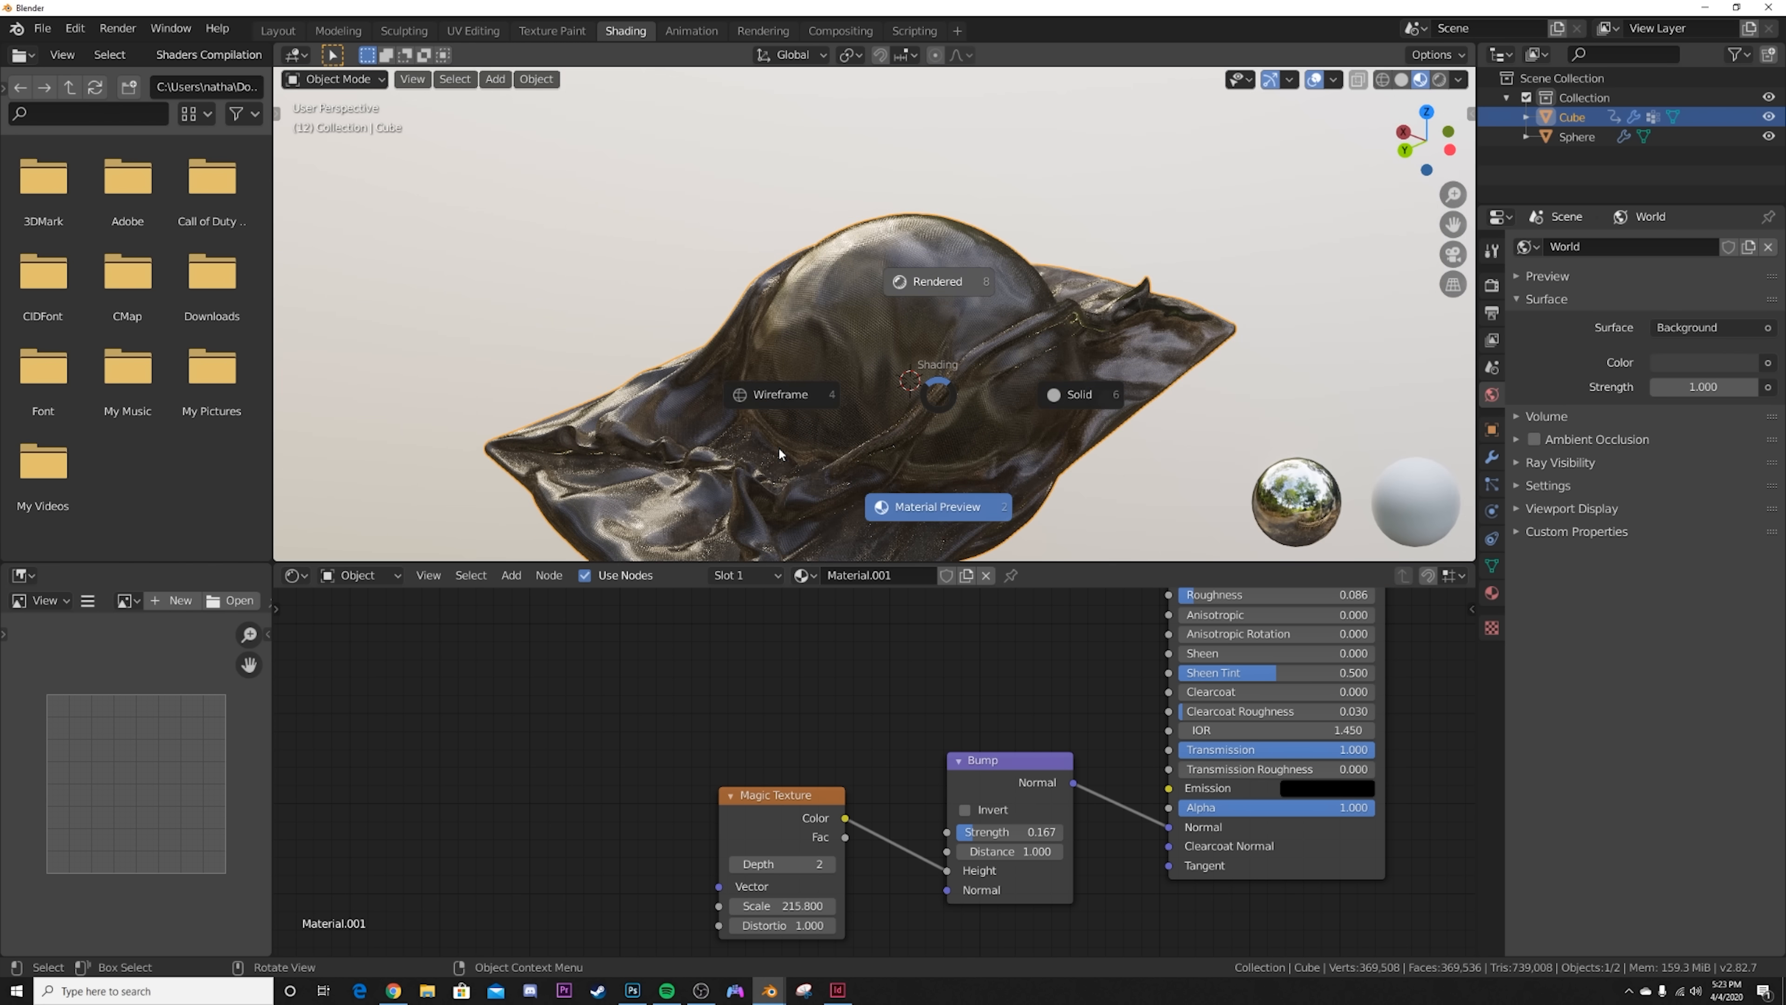
{"action": "key", "text": "8"}
{"action": "left_click", "coordinate": [1434, 79]}
{"action": "left_click", "coordinate": [1326, 194]}
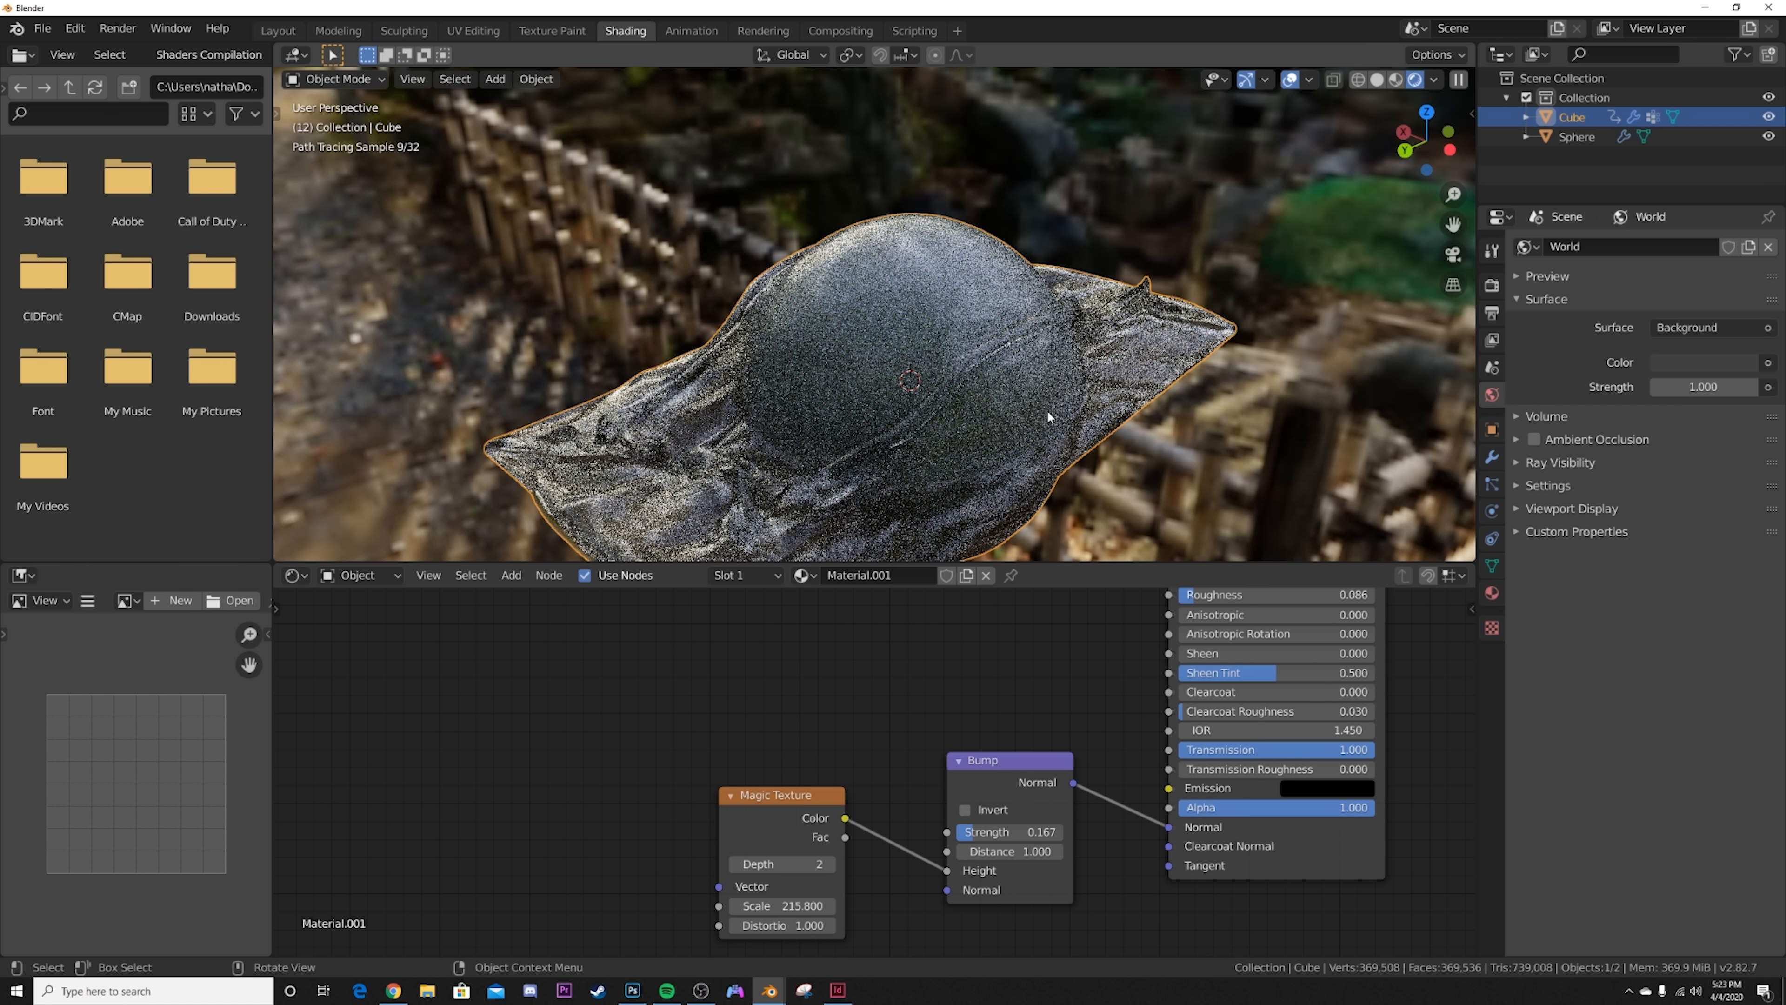
{"action": "scroll", "coordinate": [1048, 408], "scroll_direction": "up", "scroll_amount": 4}
{"action": "key", "text": "alt+a"}
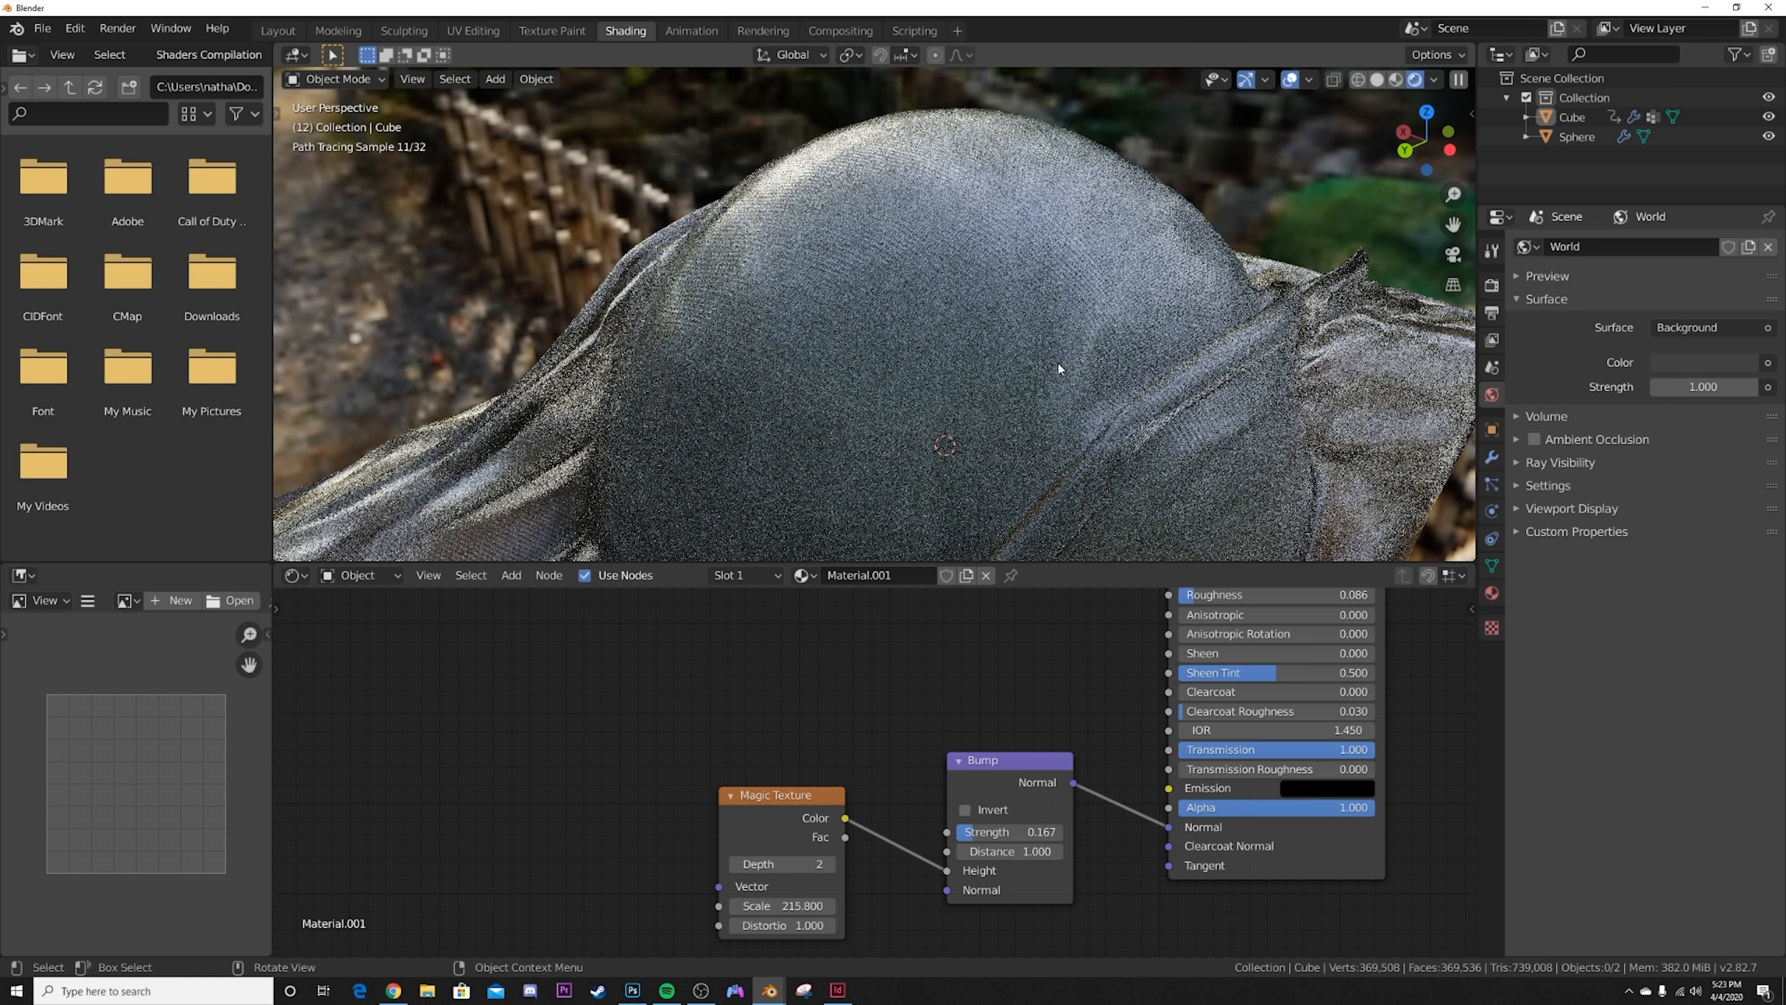
Step: Select the sphere inside the cloth and give it a new material with an orange-red Base Color
{"action": "middle_click_drag", "start_coordinate": [991, 380], "coordinate": [897, 318]}
{"action": "left_click", "coordinate": [897, 318]}
{"action": "left_click", "coordinate": [897, 311]}
{"action": "left_click", "coordinate": [920, 415]}
{"action": "left_click", "coordinate": [920, 414]}
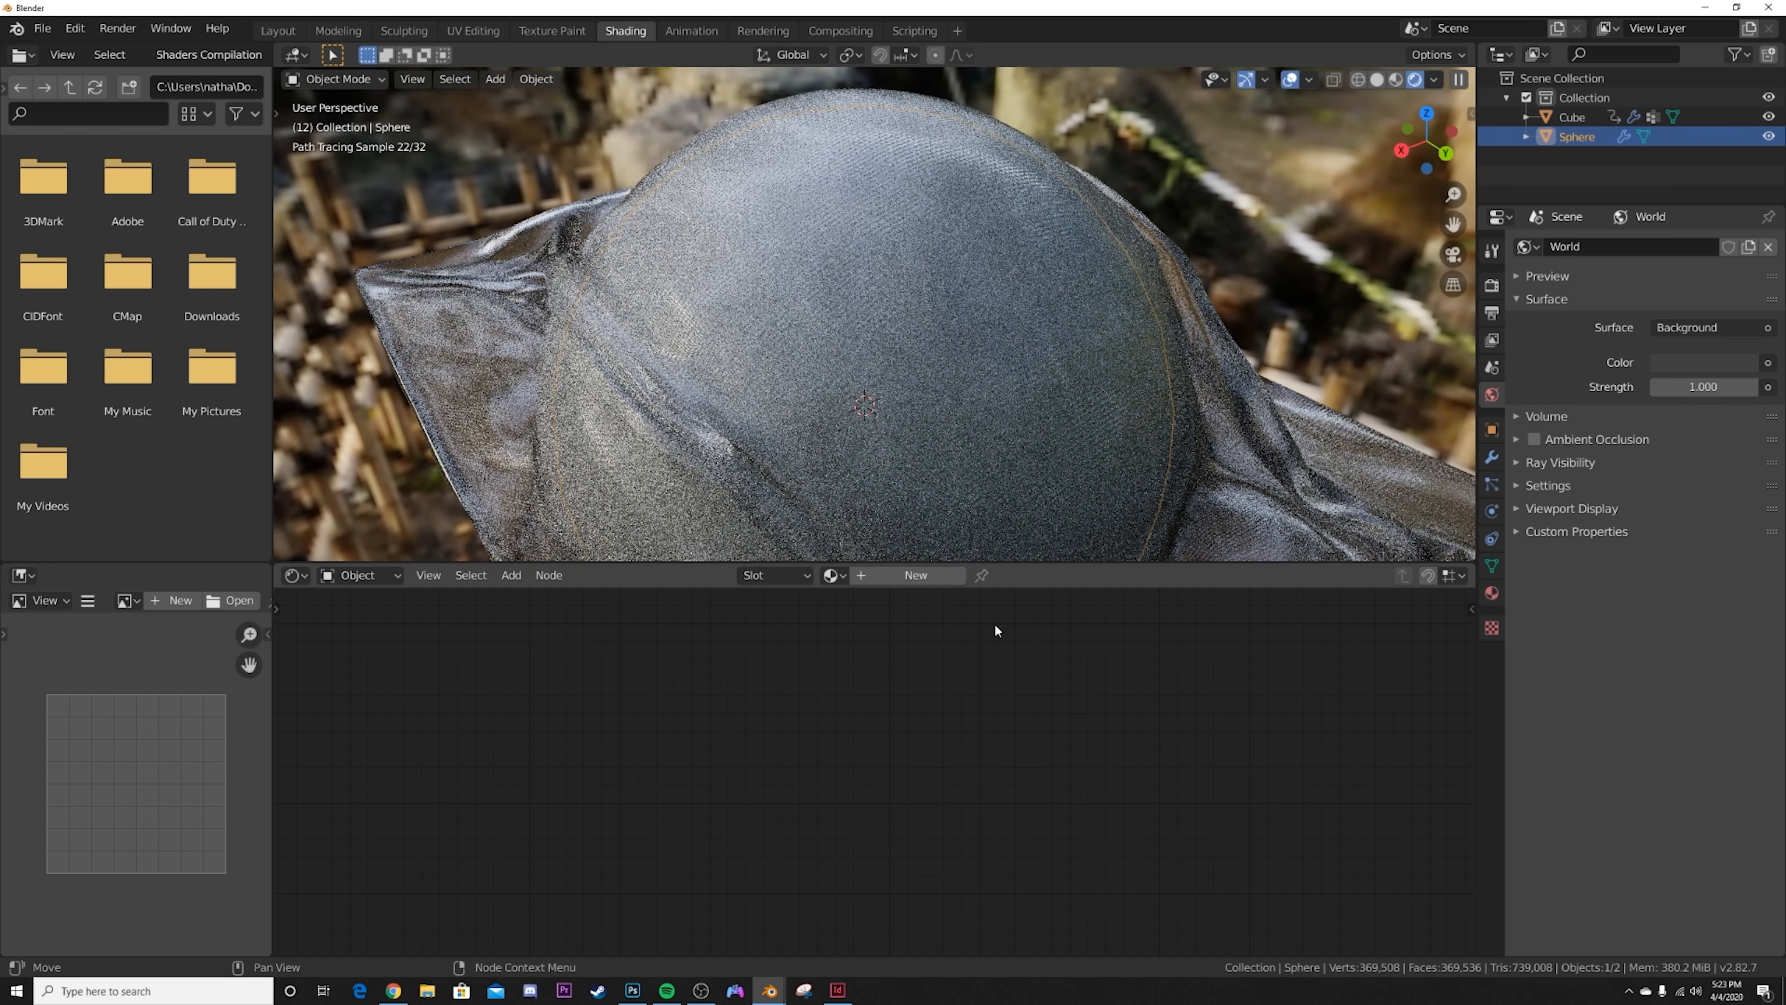
{"action": "left_click", "coordinate": [907, 575]}
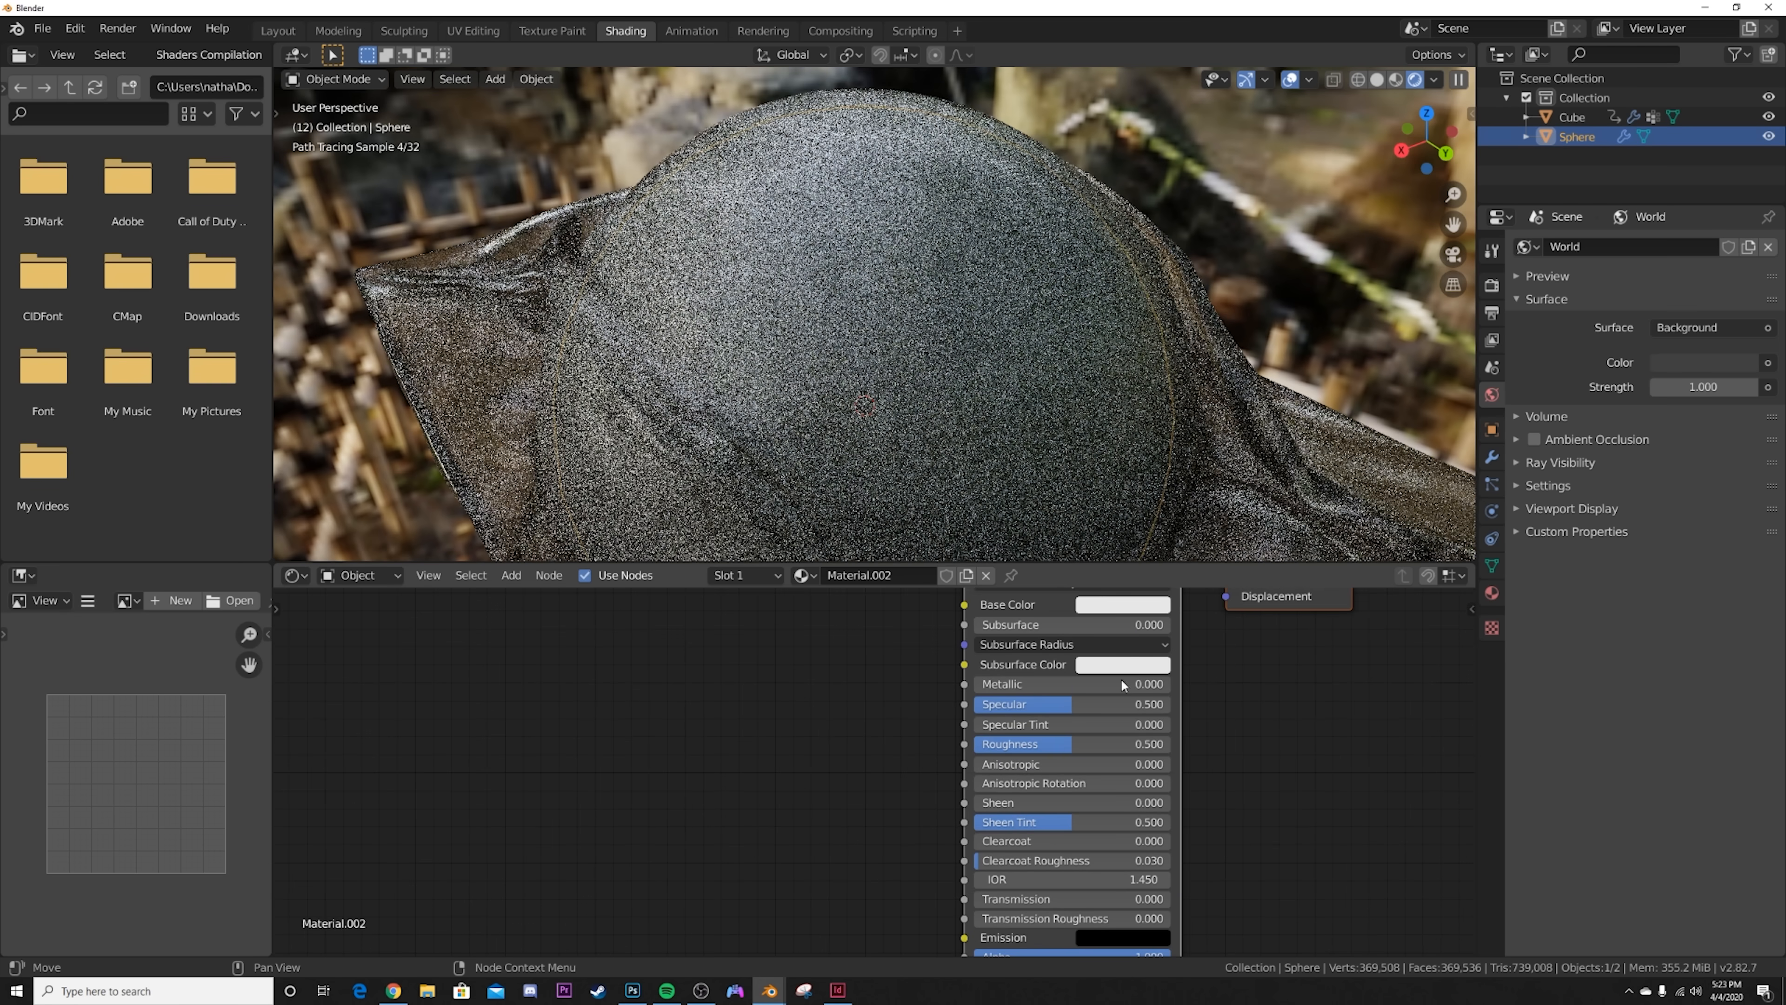
{"action": "left_click", "coordinate": [1101, 606]}
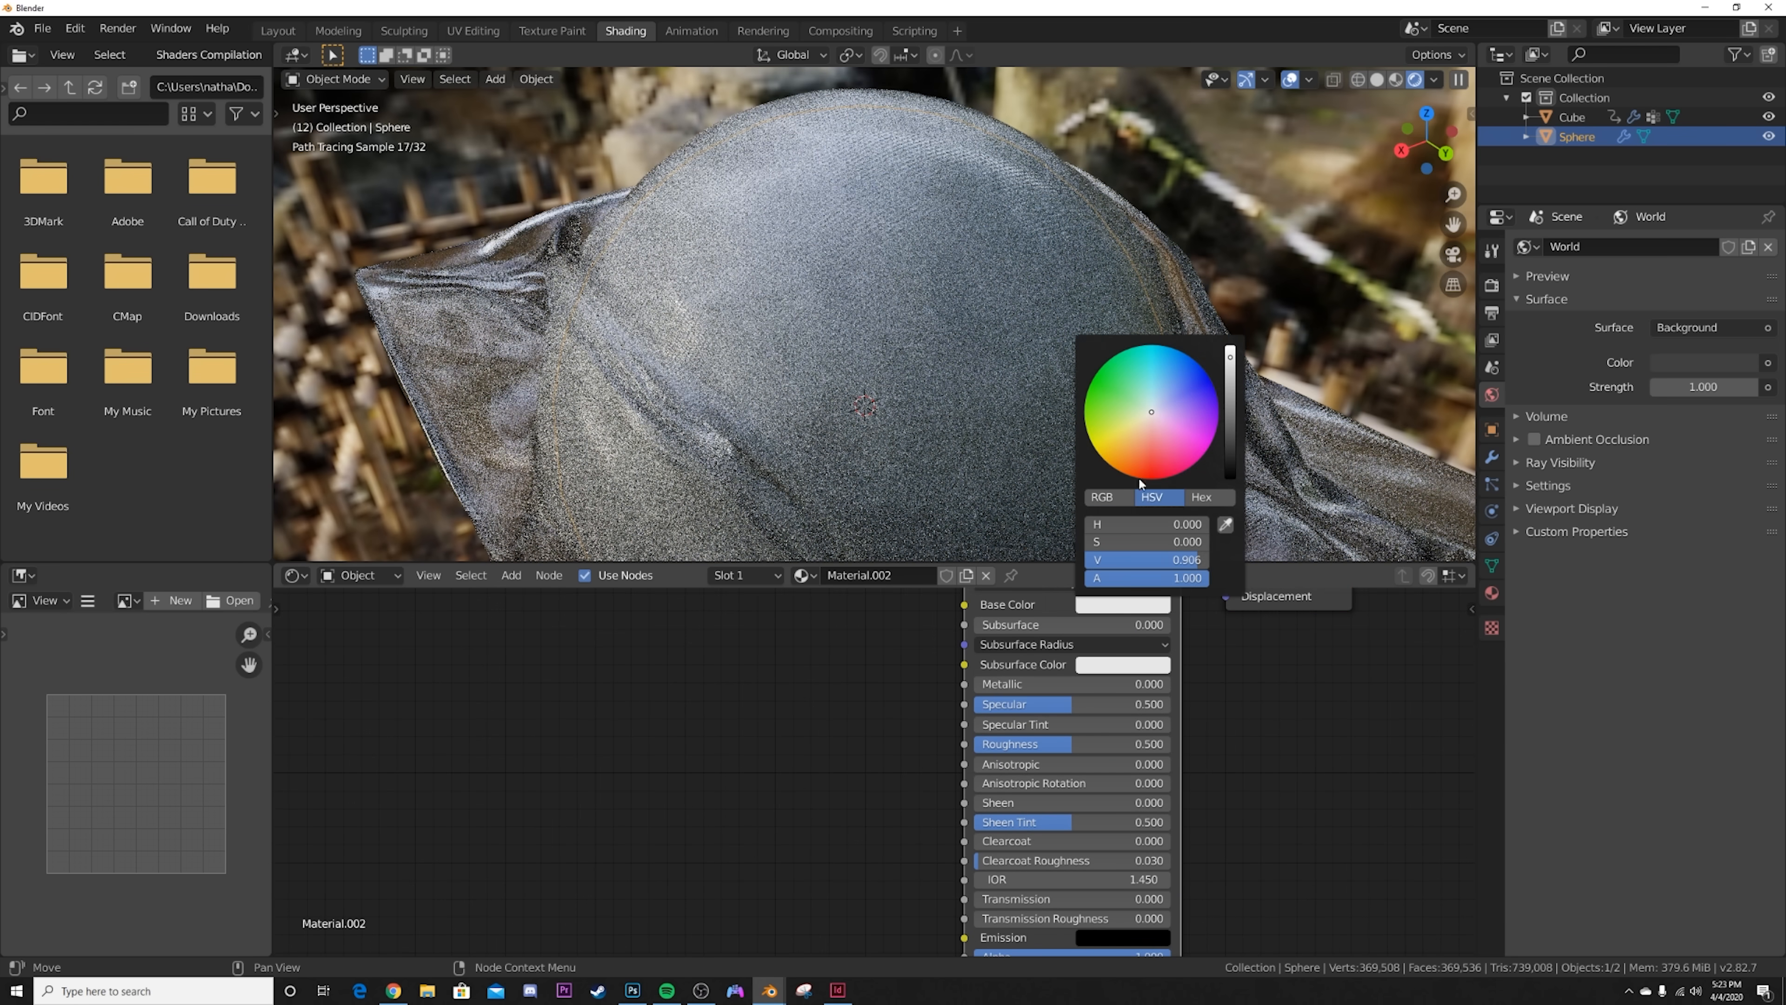
{"action": "left_click", "coordinate": [1145, 473]}
{"action": "scroll", "coordinate": [666, 478], "scroll_direction": "down", "scroll_amount": 3}
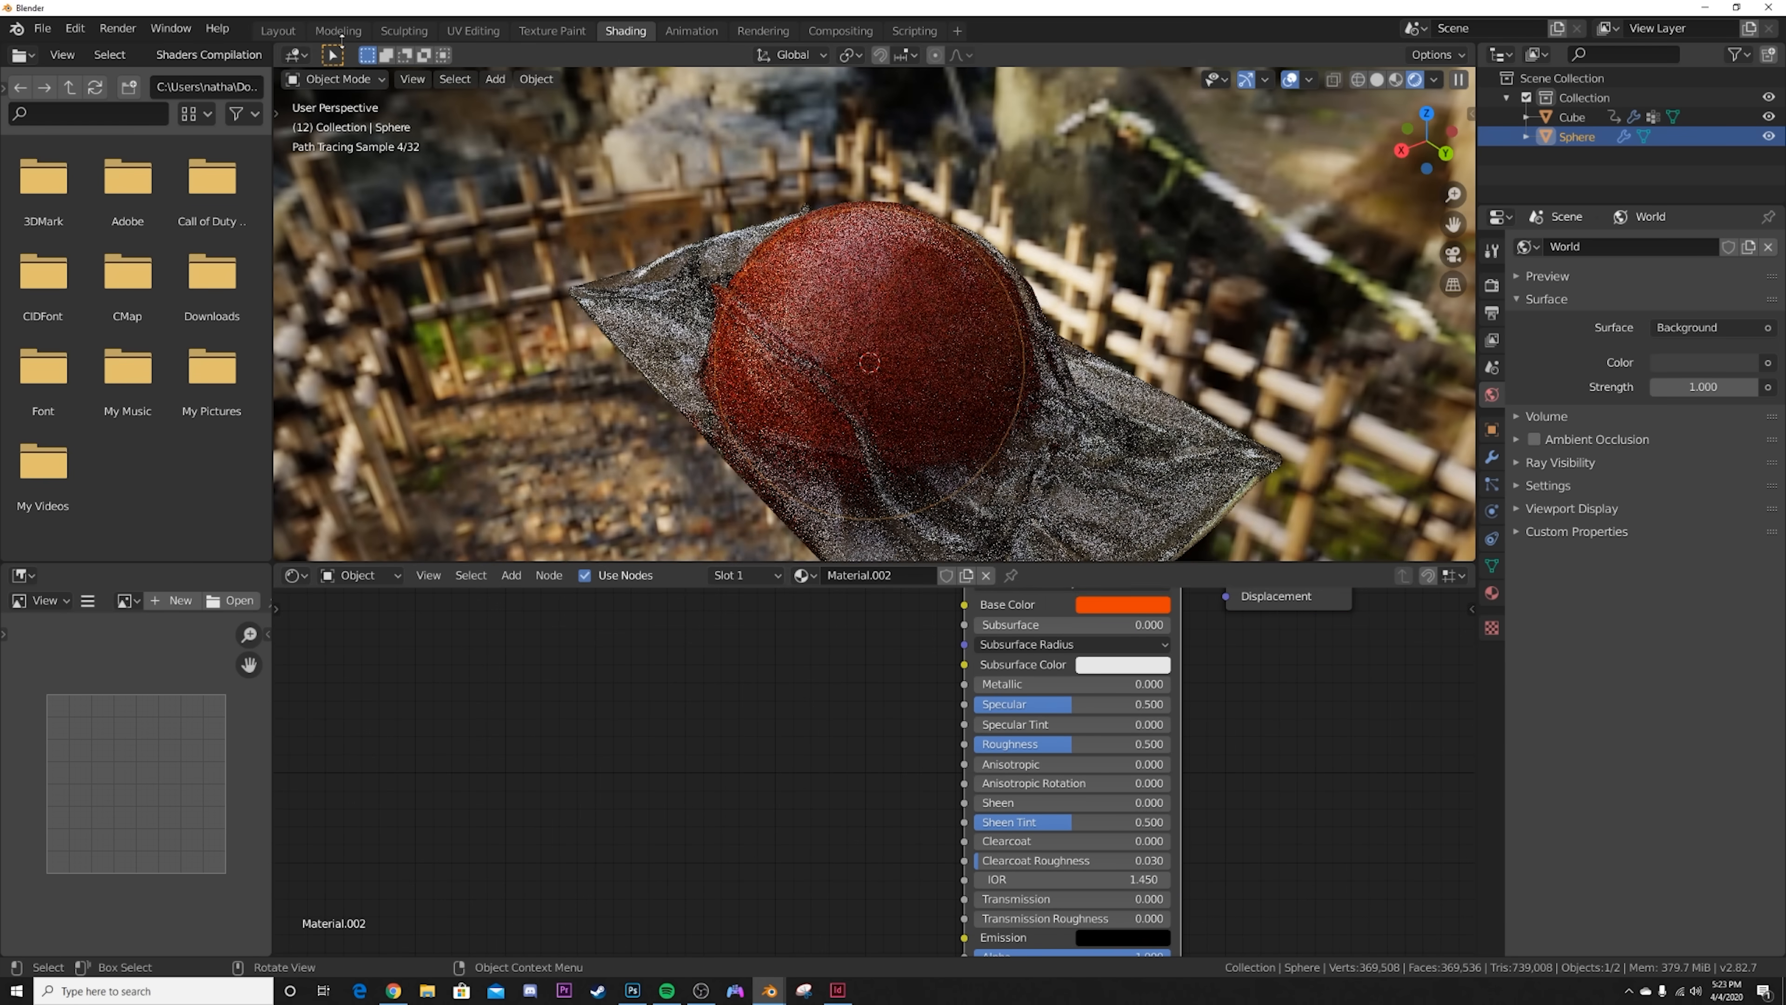
Step: Return to the Layout workspace, deselect everything and examine the rendered plastic wrap around the sphere
{"action": "left_click", "coordinate": [277, 32]}
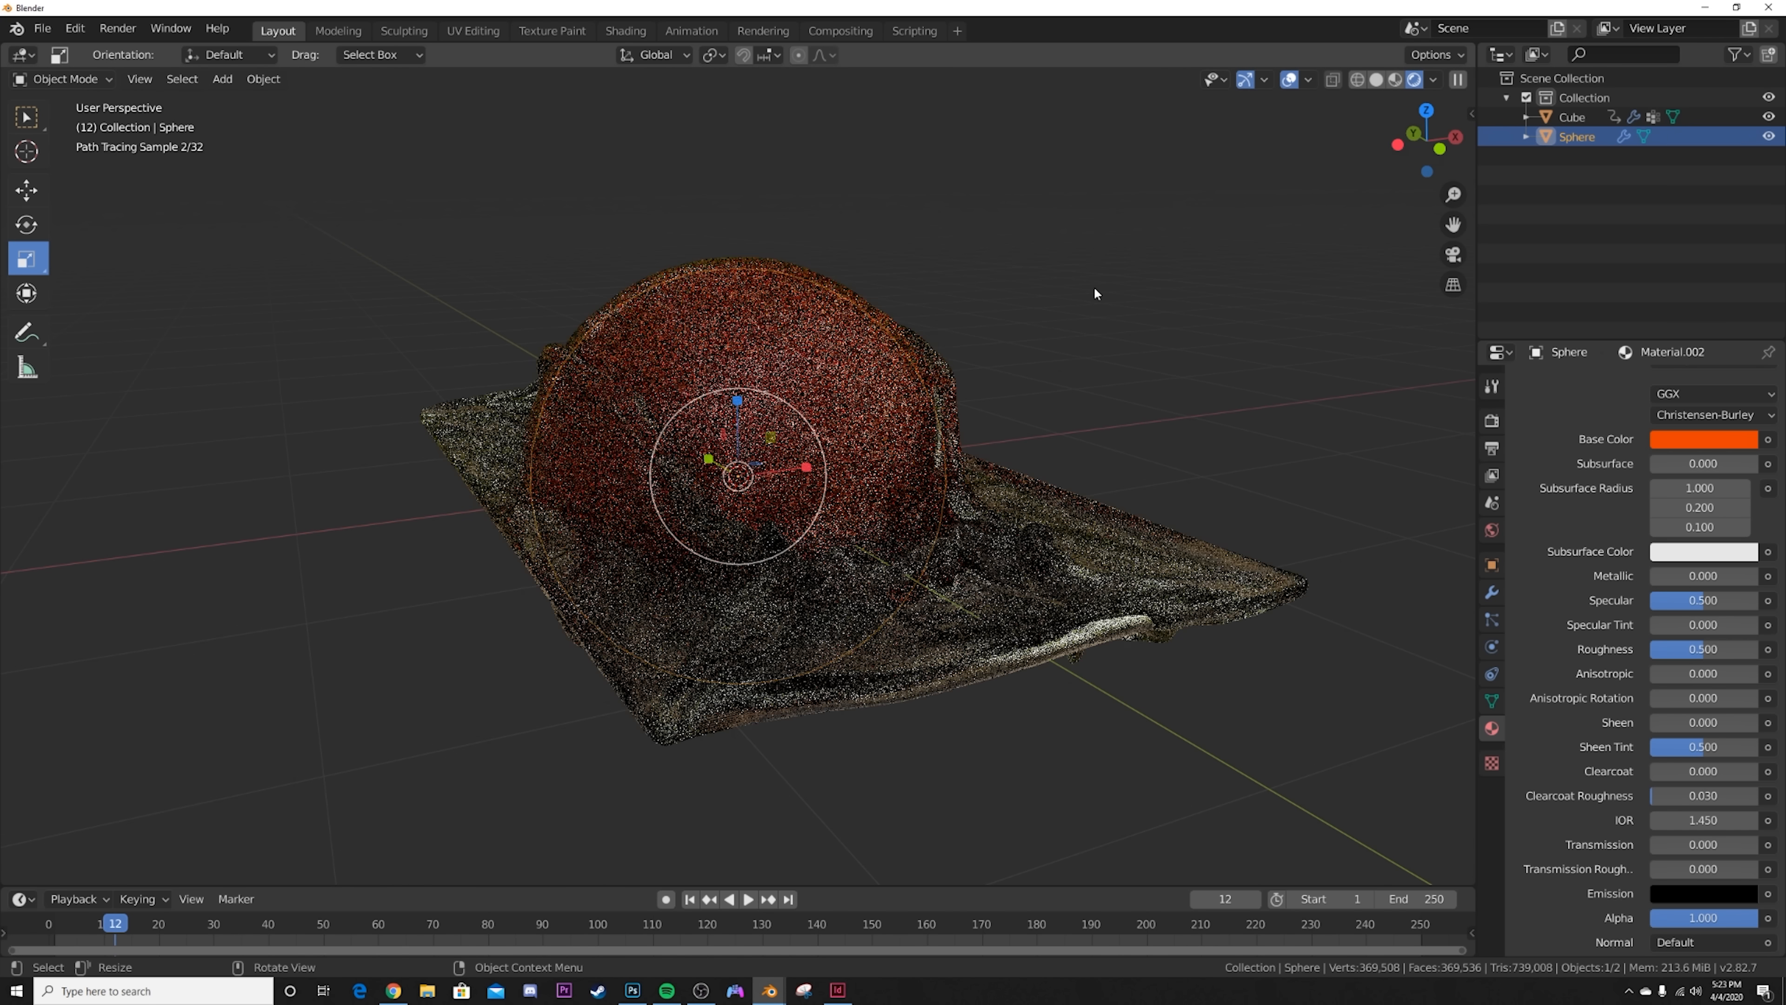
{"action": "left_click", "coordinate": [1094, 289]}
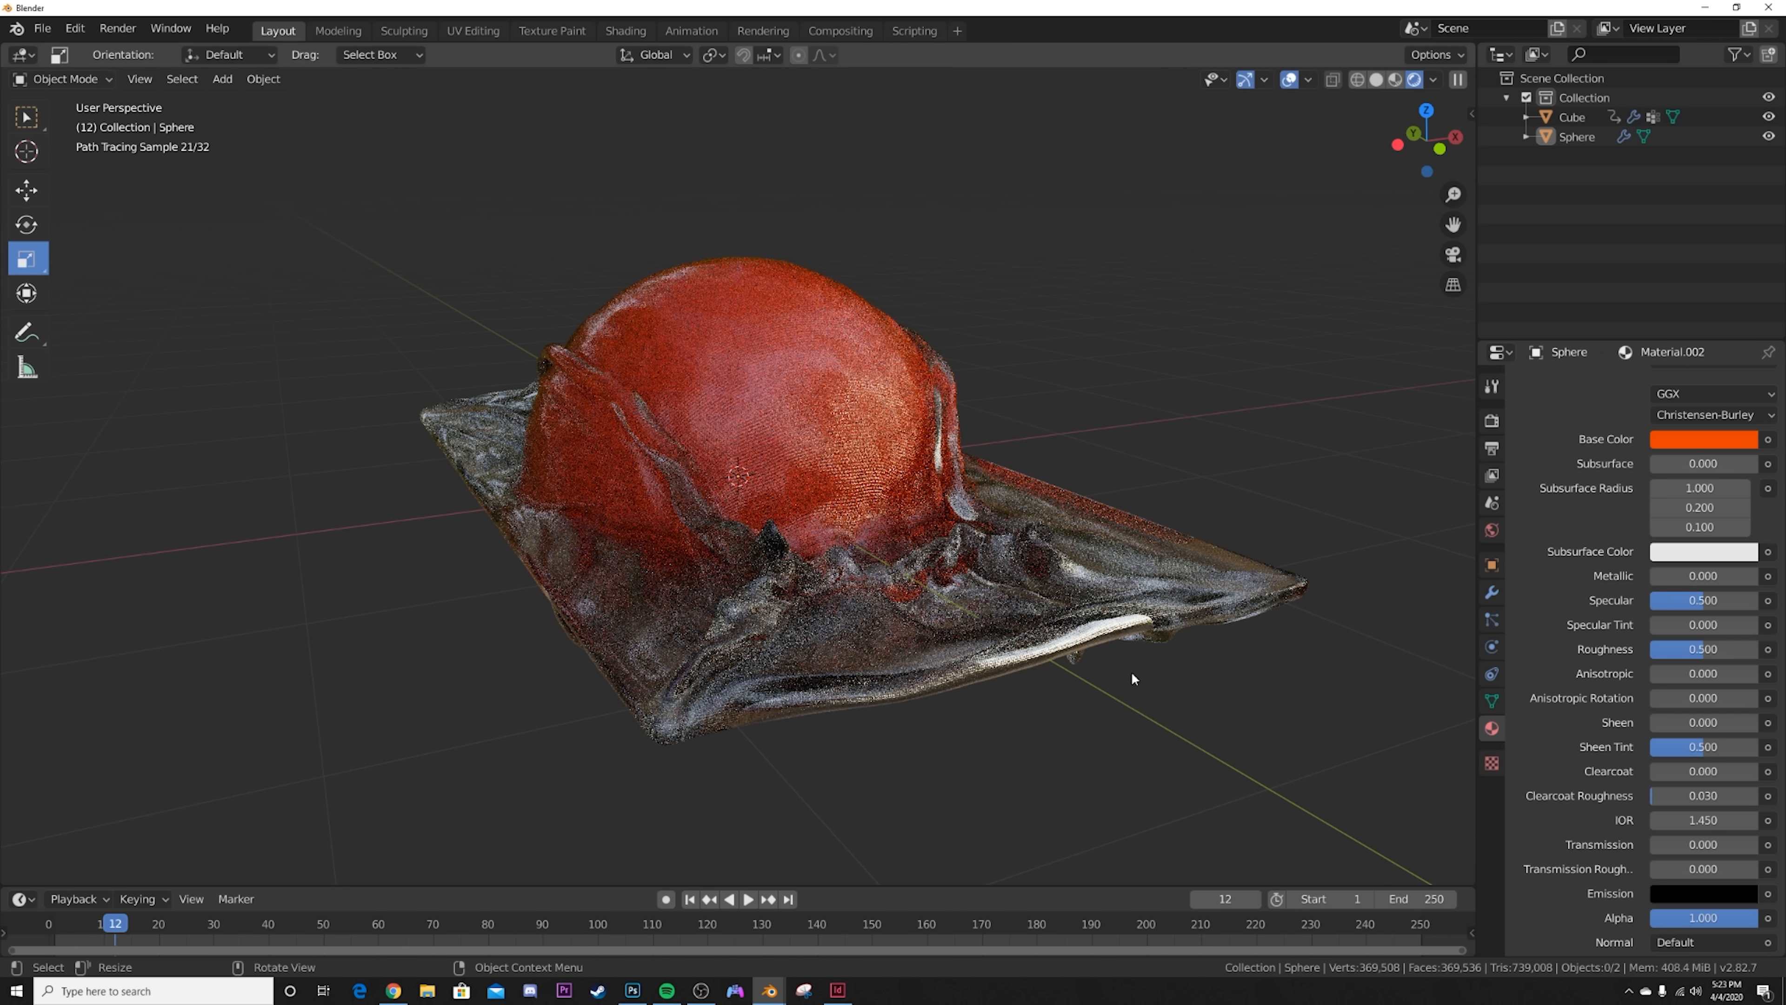
{"action": "middle_click_drag", "start_coordinate": [1131, 674], "coordinate": [868, 602]}
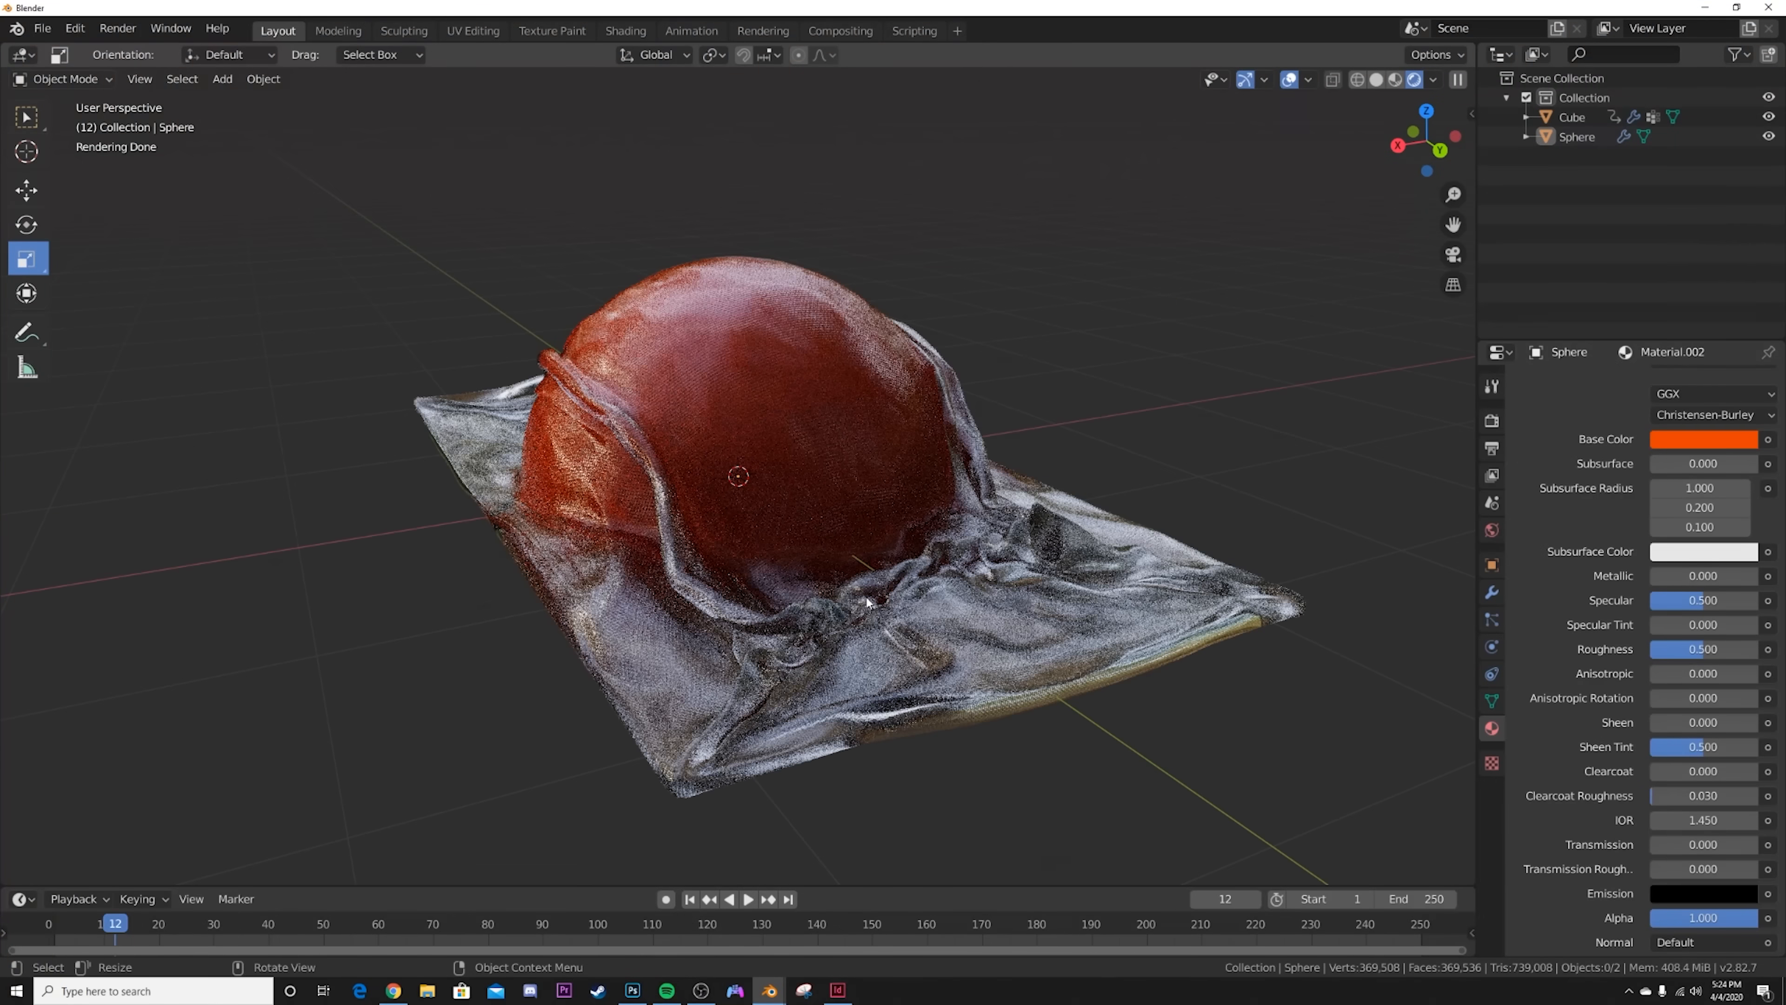